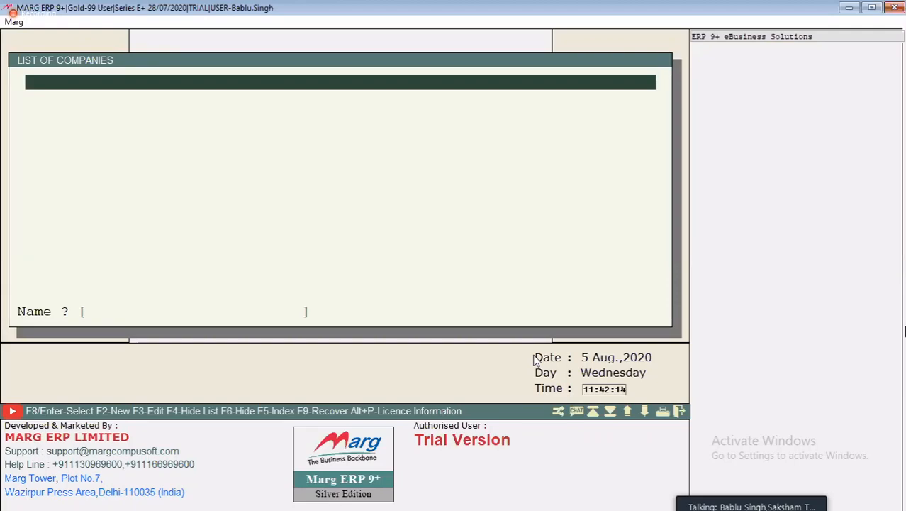
# Start creating a new company and name it MARG BASIC TRAINING
pyautogui.press('F2')
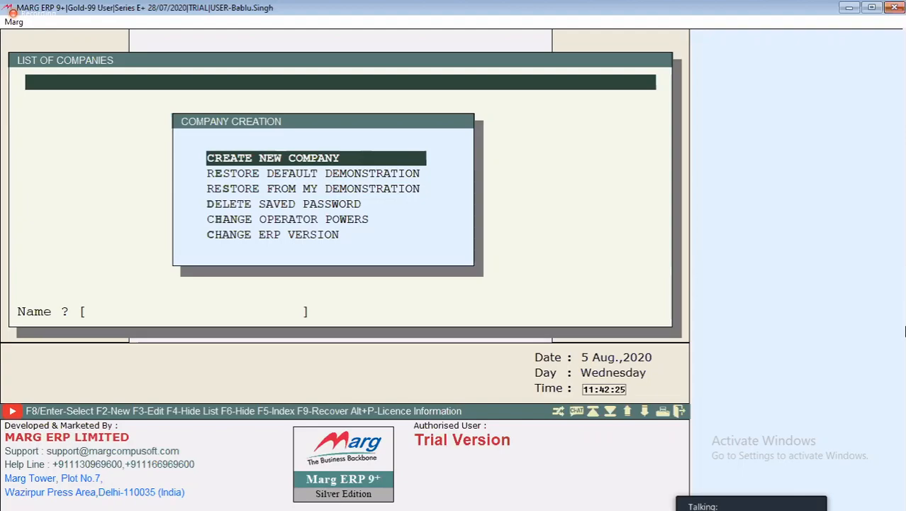
pyautogui.press('Return')
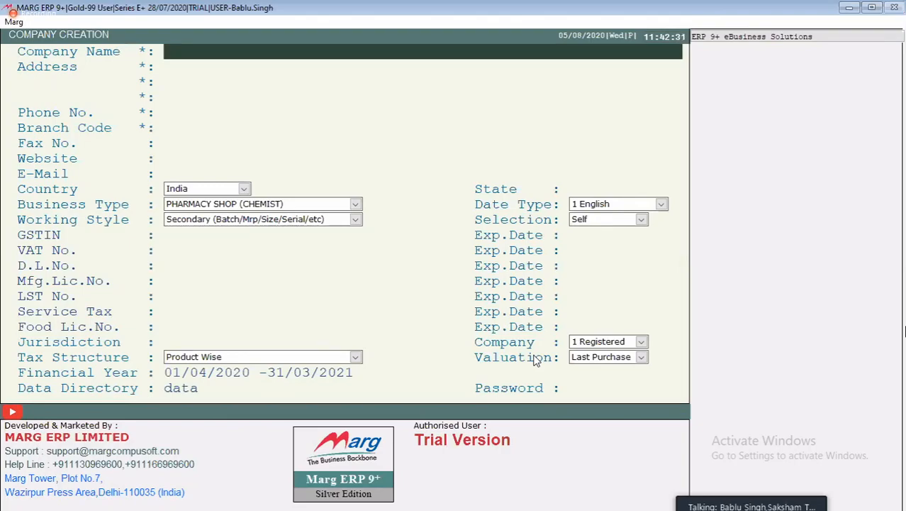
pyautogui.write('MARG BASIC TRAINING AUGU')
pyautogui.press('BackSpace')
pyautogui.press('BackSpace')
pyautogui.press('BackSpace')
pyautogui.press('BackSpace')
pyautogui.press('BackSpace')
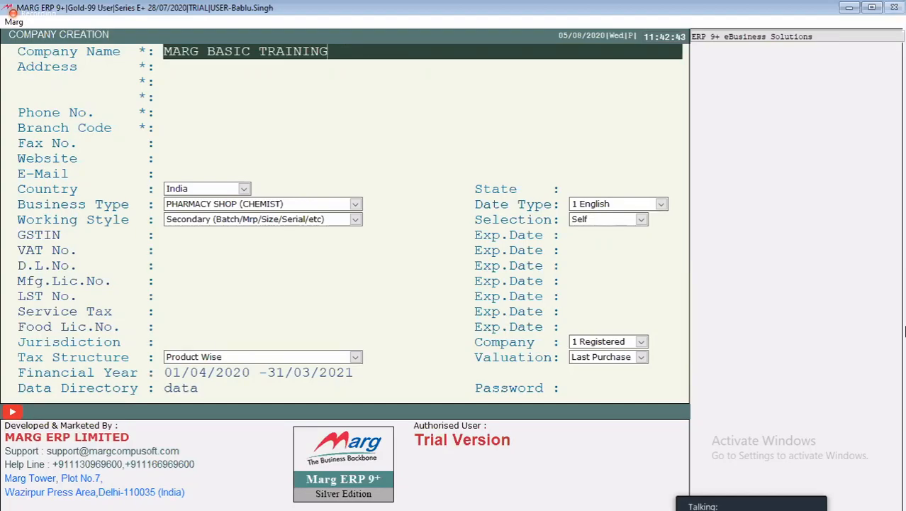
pyautogui.press('Return')
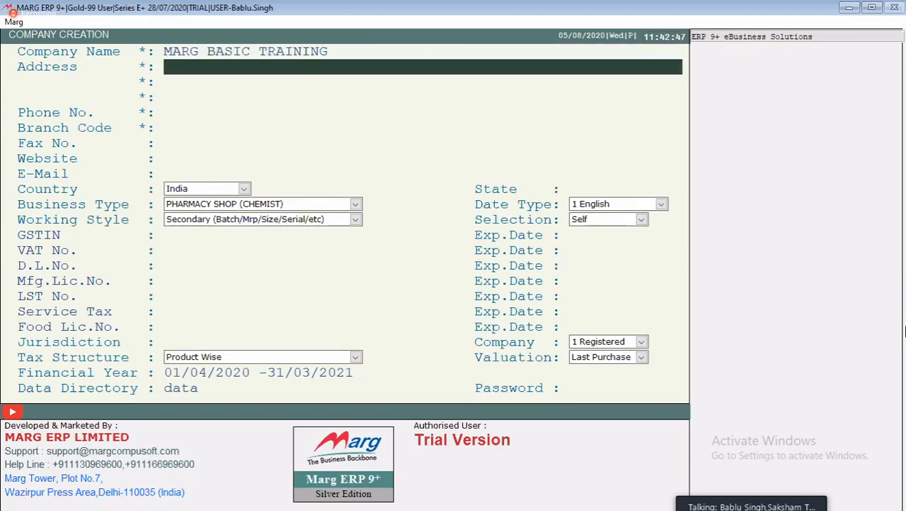
# Leave the address, contact and state fields blank, accepting branch code MABATR and country India
pyautogui.press('Return')
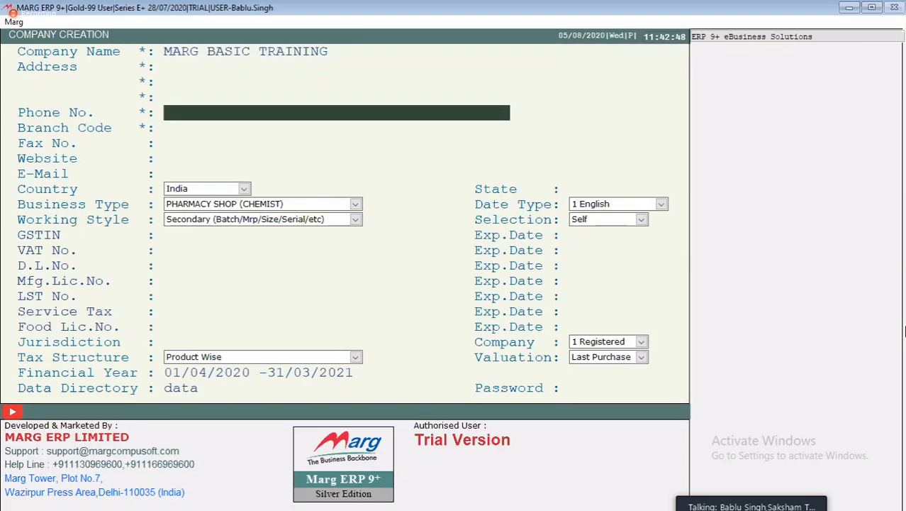
pyautogui.press('Return')
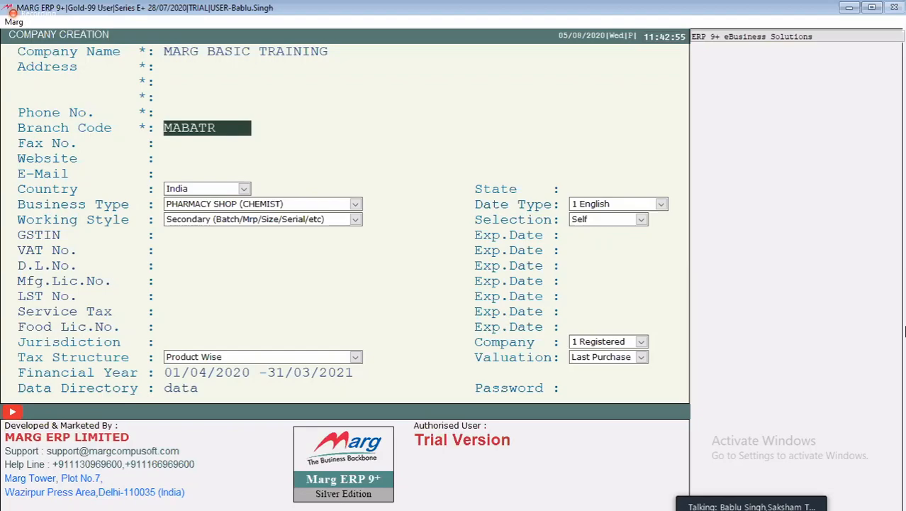
pyautogui.press('Return')
pyautogui.press('Return')
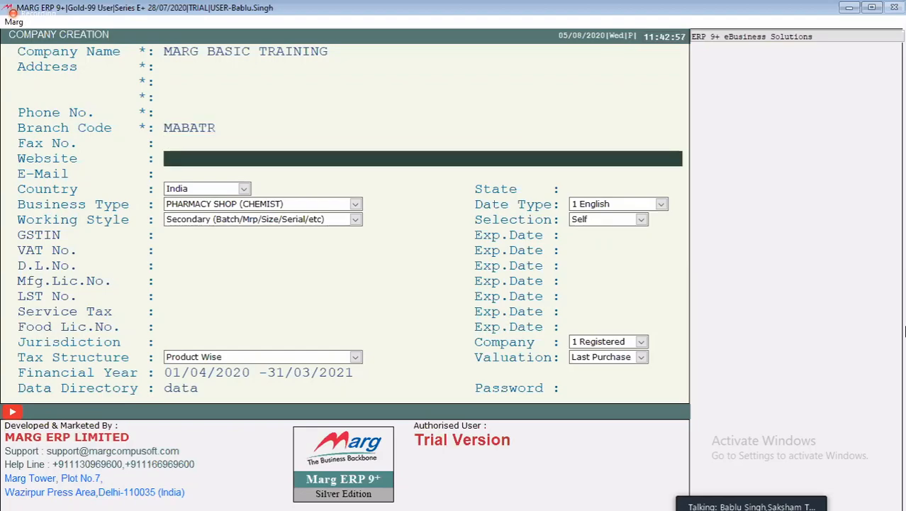
pyautogui.press('Return')
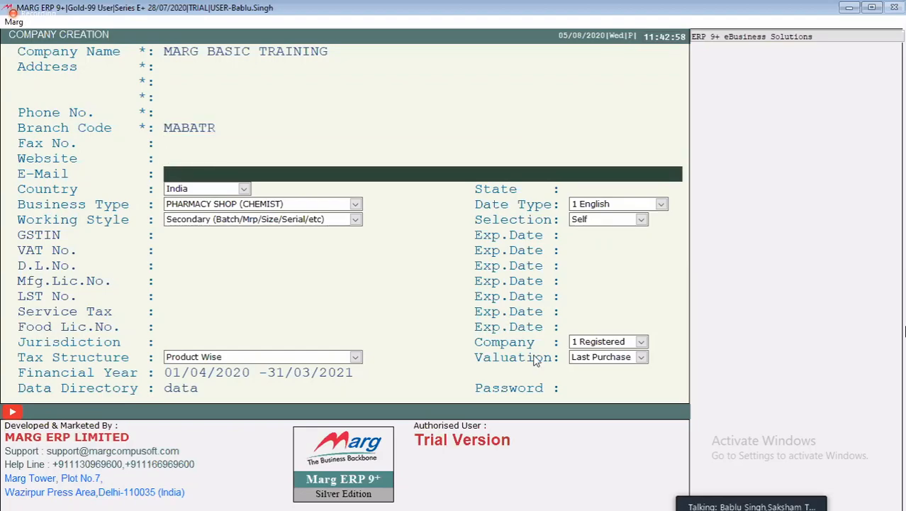
pyautogui.press('Return')
pyautogui.press('Return')
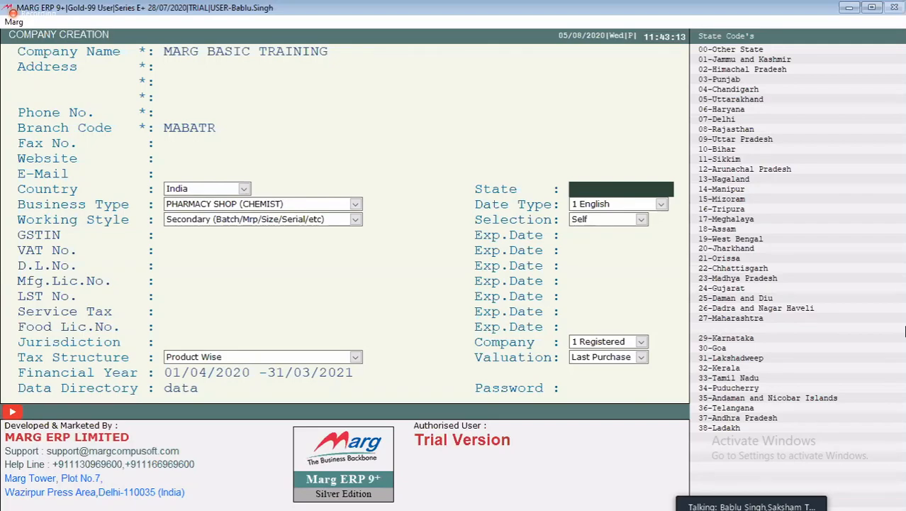
pyautogui.press('Return')
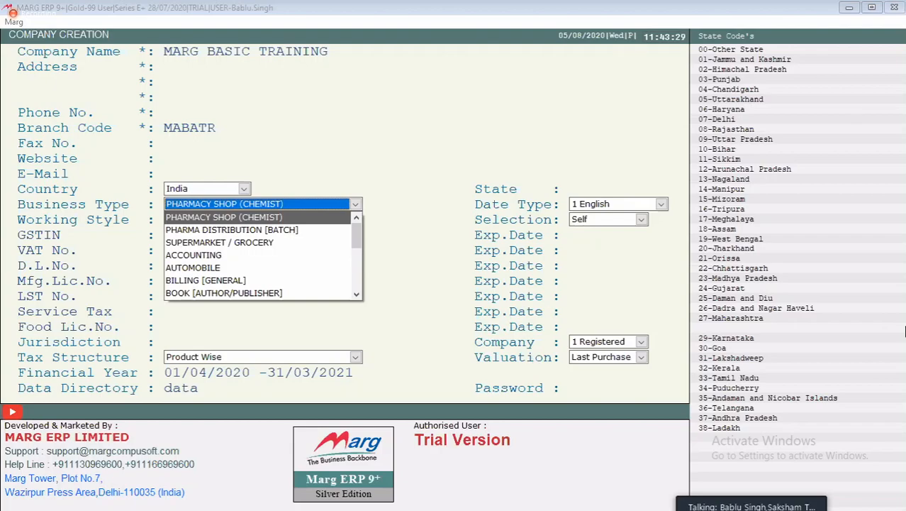
# Look through the available business types, from pharmacy shop to restaurant, and return to the first option
pyautogui.press('Down')
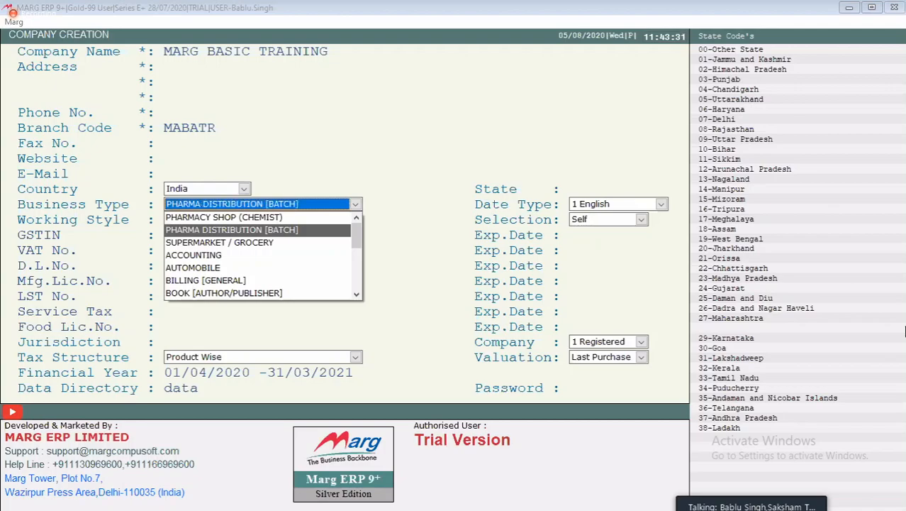
pyautogui.press('Down')
pyautogui.press('Down')
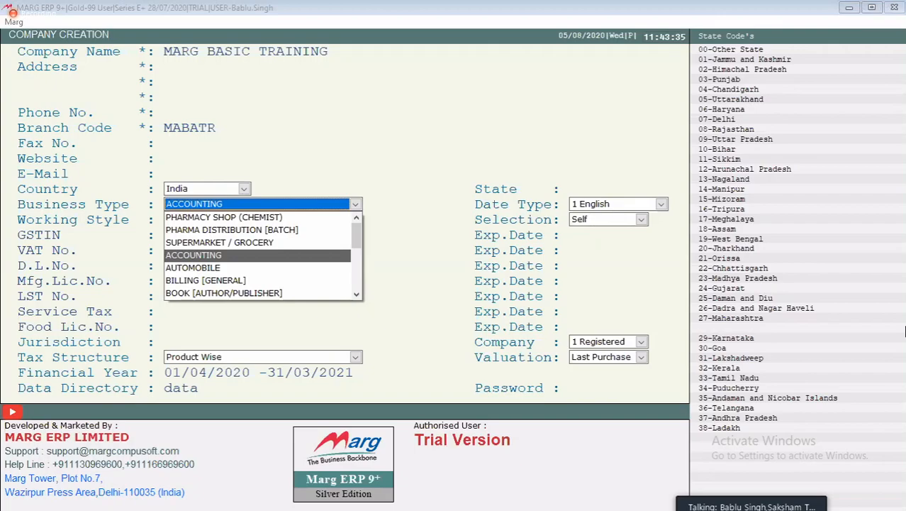
pyautogui.press('Down')
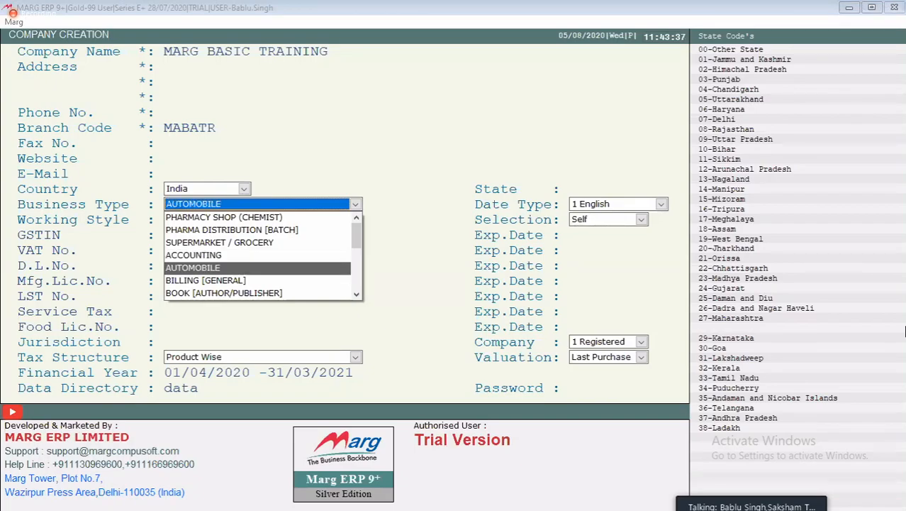
pyautogui.press('Down')
pyautogui.press('Down')
pyautogui.press('Down')
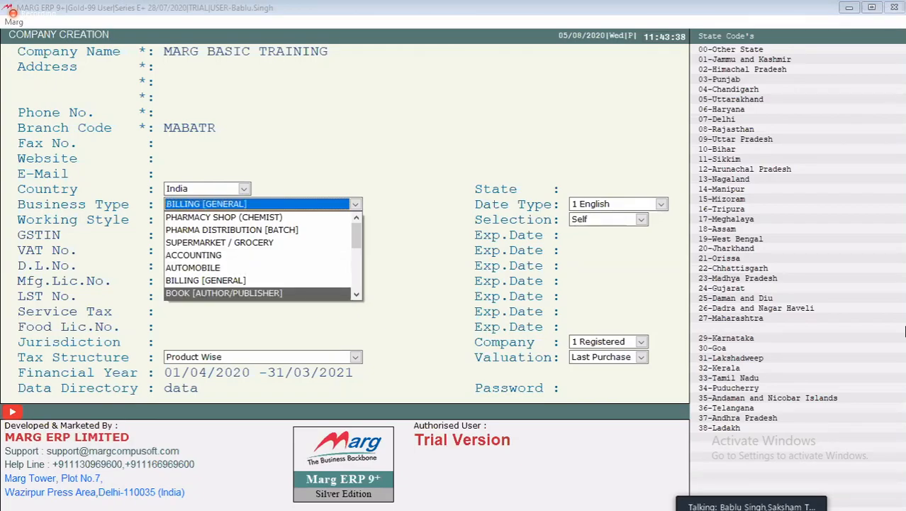
pyautogui.press('Down')
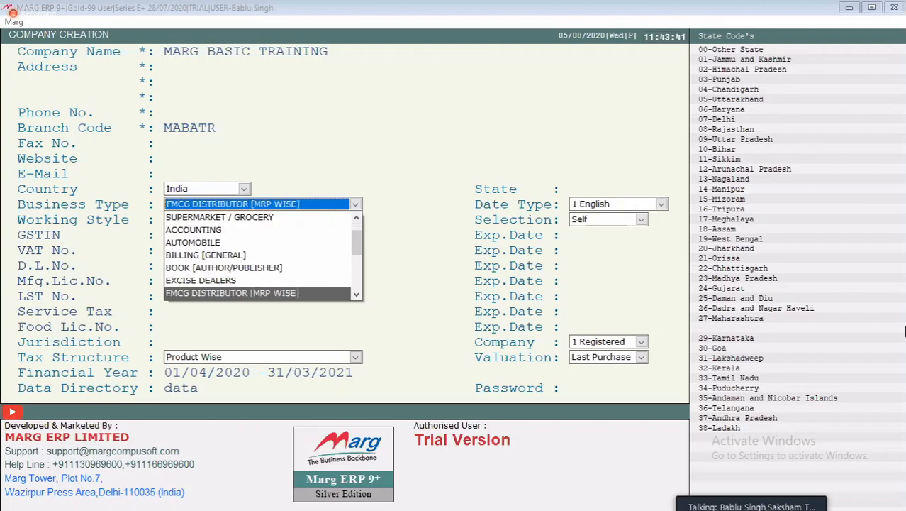
pyautogui.press('Down')
pyautogui.press('Down')
pyautogui.press('Down')
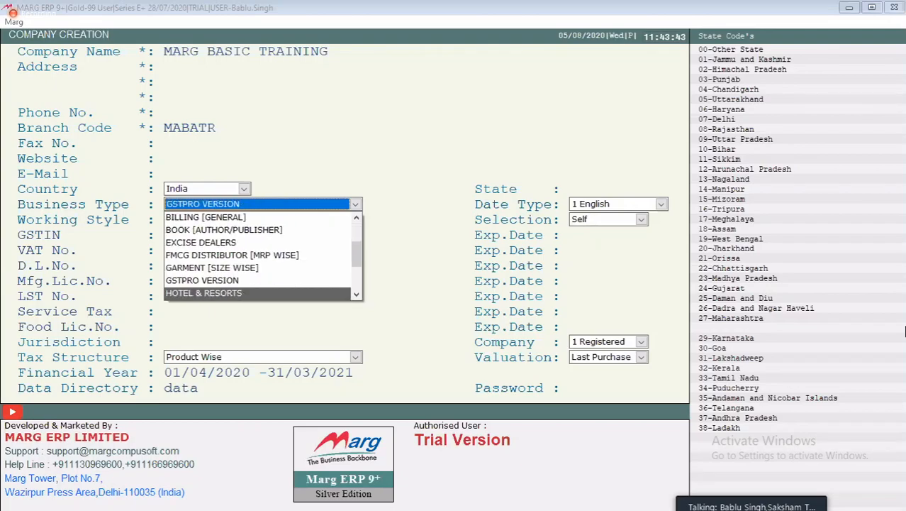
pyautogui.press('Down')
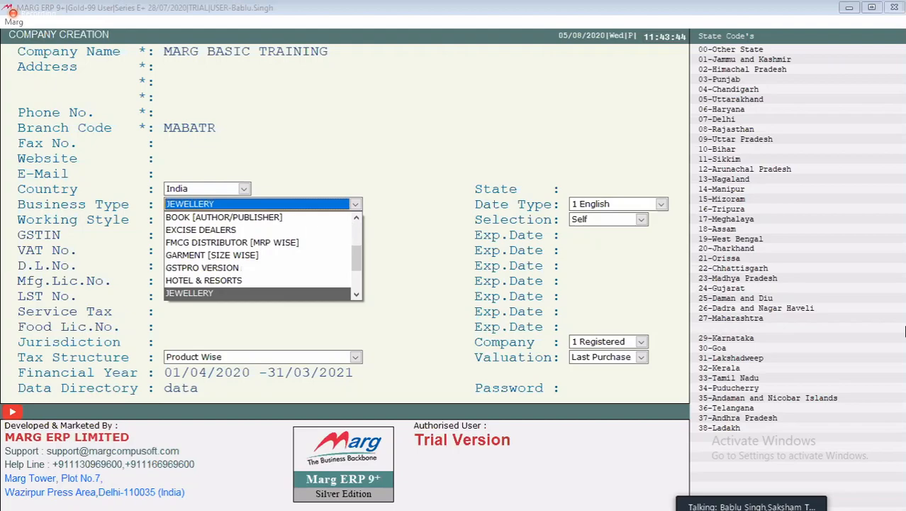
pyautogui.press('Down')
pyautogui.press('Down')
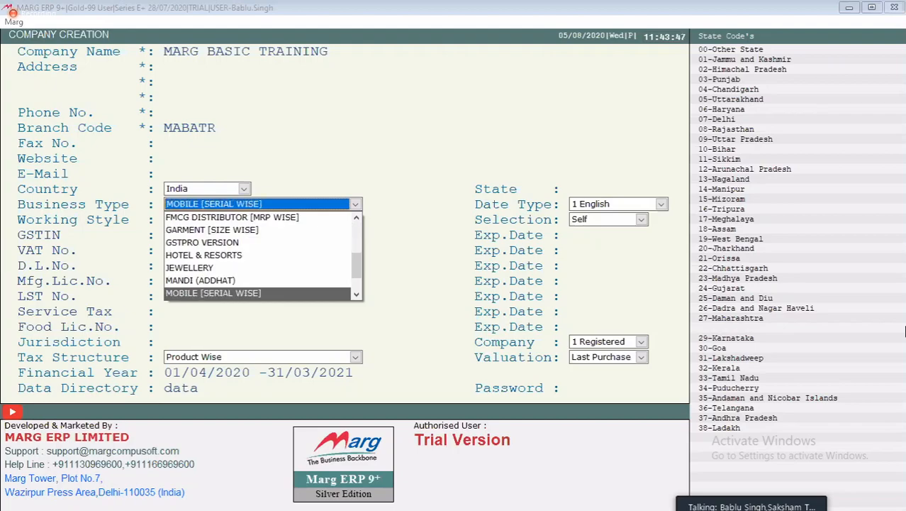
pyautogui.press('Down')
pyautogui.press('Down')
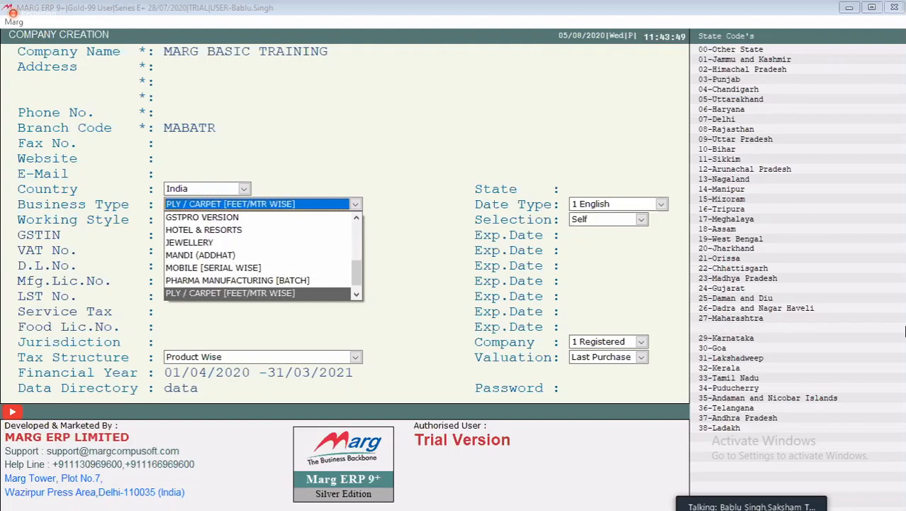
pyautogui.press('Down')
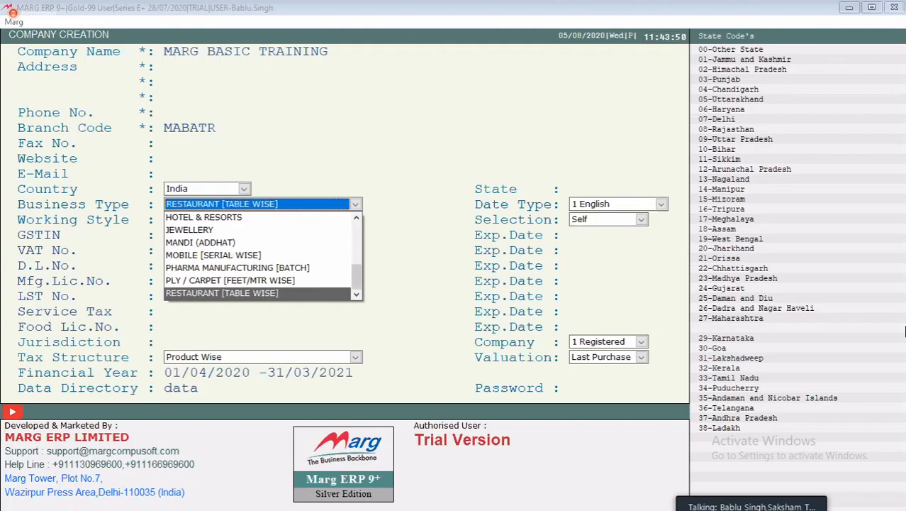
pyautogui.press('Up')
pyautogui.press('Home')
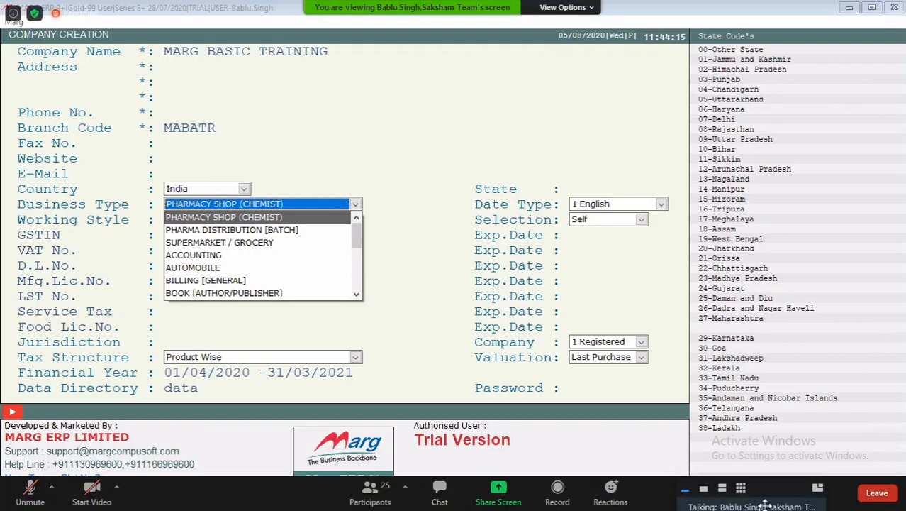
# Switch the floating meeting video panel to a single-speaker view and move it clear of most state codes
pyautogui.moveTo(763, 500); pyautogui.dragTo(767, 419)
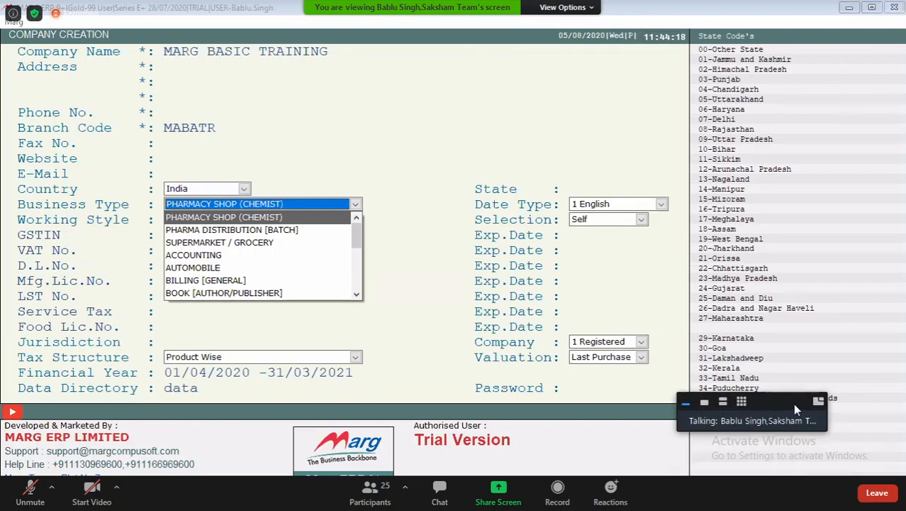
pyautogui.click(722, 402)
pyautogui.moveTo(779, 402); pyautogui.dragTo(819, 53)
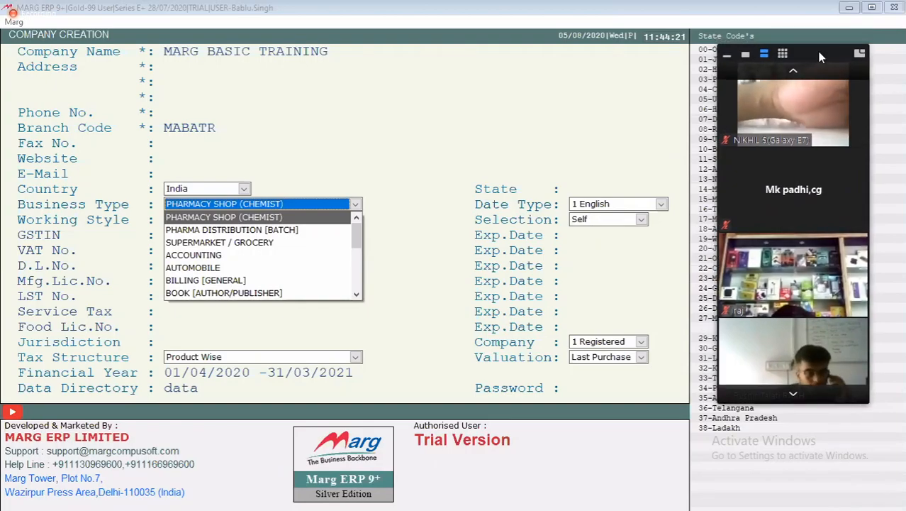
pyautogui.click(795, 394)
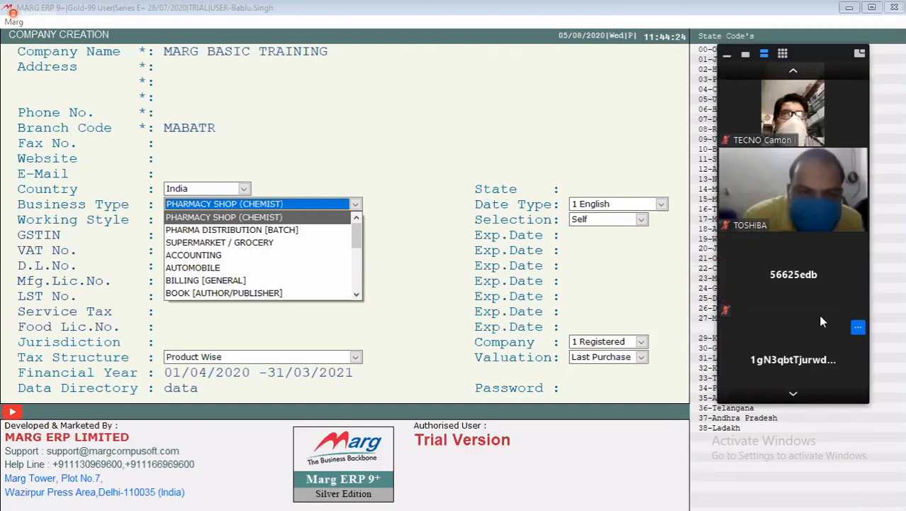
pyautogui.click(793, 69)
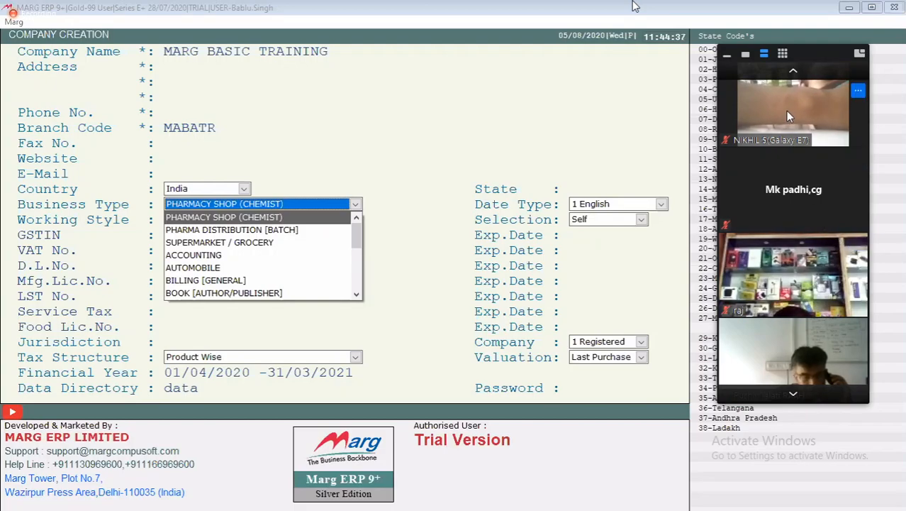
pyautogui.click(748, 55)
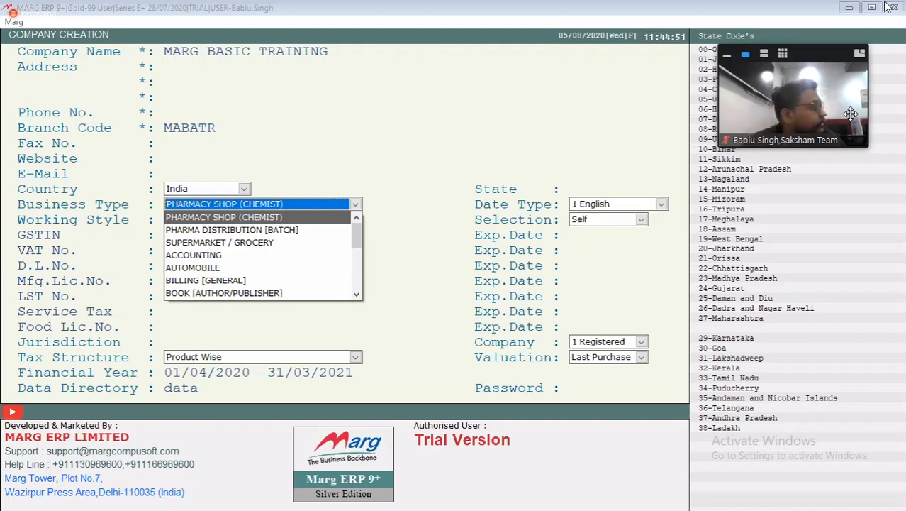
pyautogui.moveTo(809, 51); pyautogui.dragTo(839, 411)
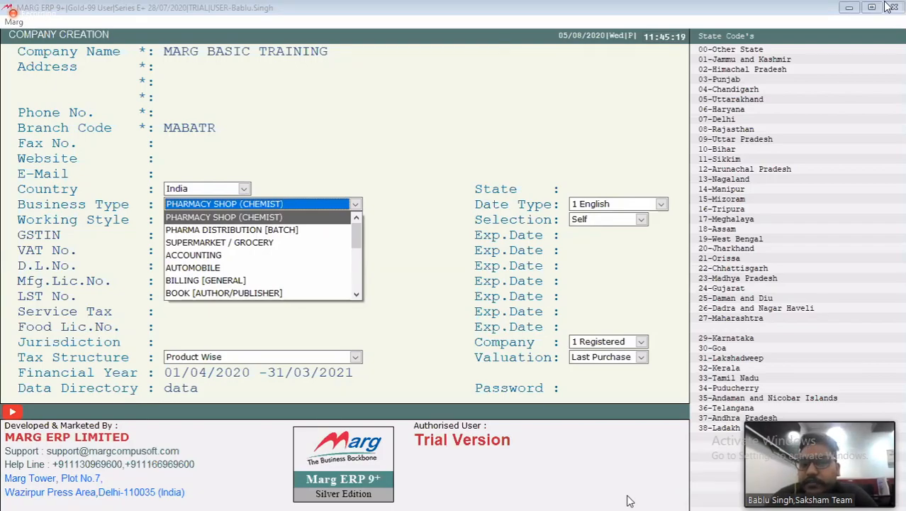
# Set the company's business type to PHARMA DISTRIBUTION [BATCH]
pyautogui.press('Down')
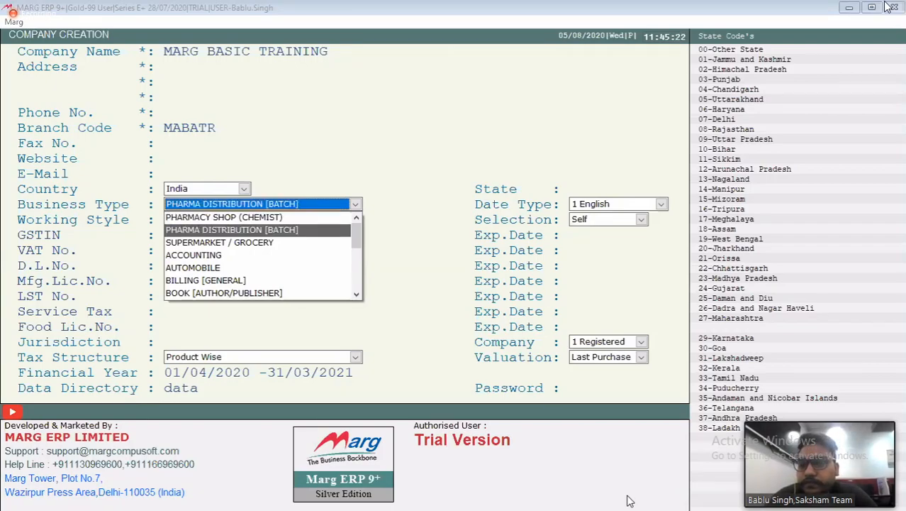
pyautogui.press('Up')
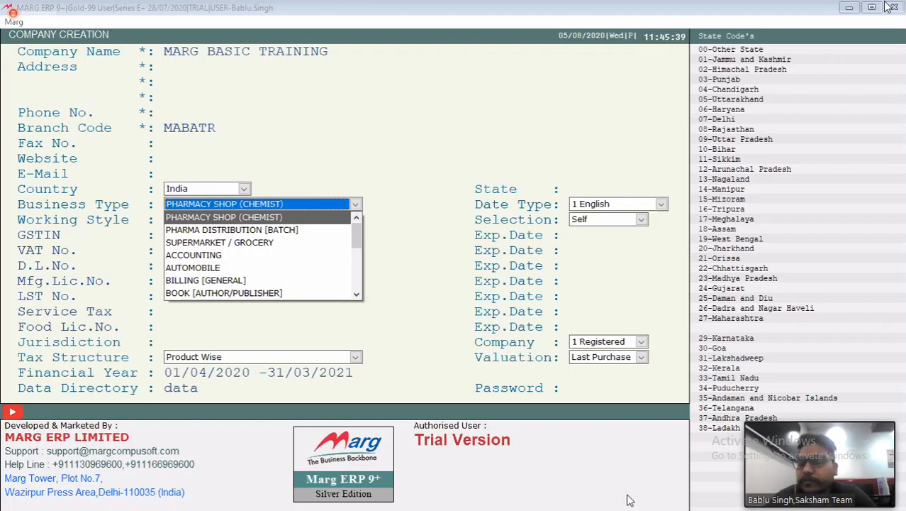
pyautogui.press('Down')
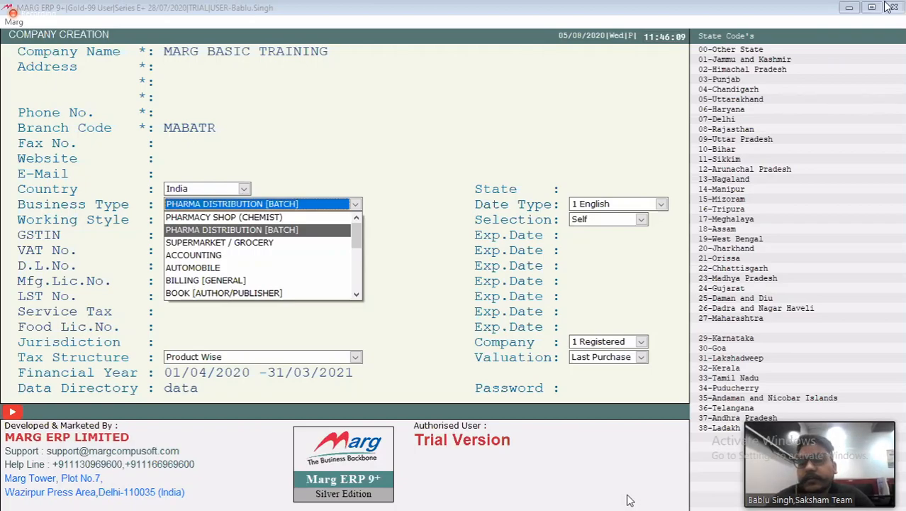
pyautogui.press('Down')
pyautogui.press('Down')
pyautogui.press('Down')
pyautogui.press('Down')
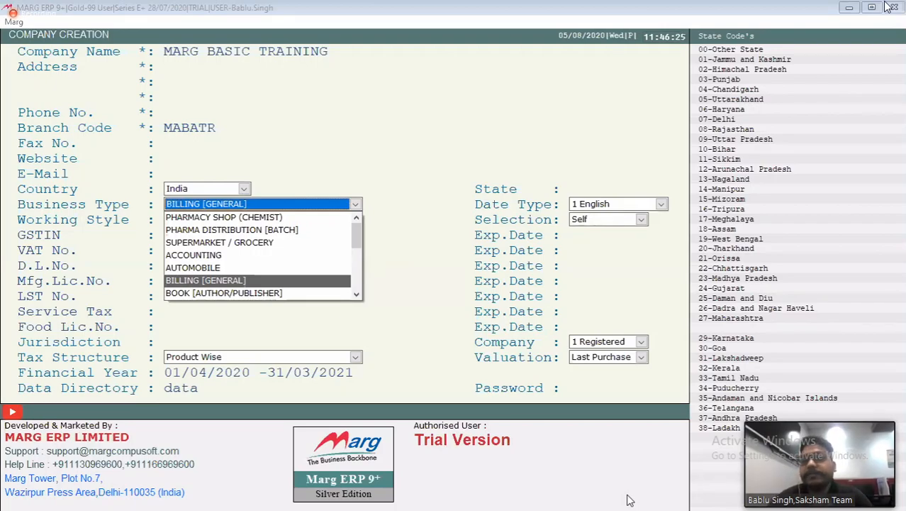
pyautogui.press('Up')
pyautogui.press('Up')
pyautogui.press('Up')
pyautogui.press('Up')
pyautogui.press('Return')
pyautogui.press('Return')
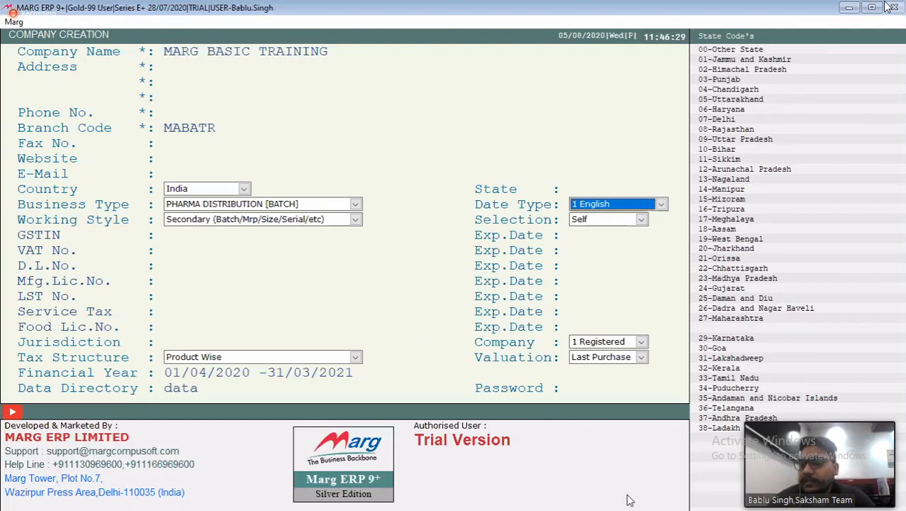
# Keep the date type at 1 English and the working style at Secondary (Batch/Mrp/Size/Serial/etc)
pyautogui.press('space')
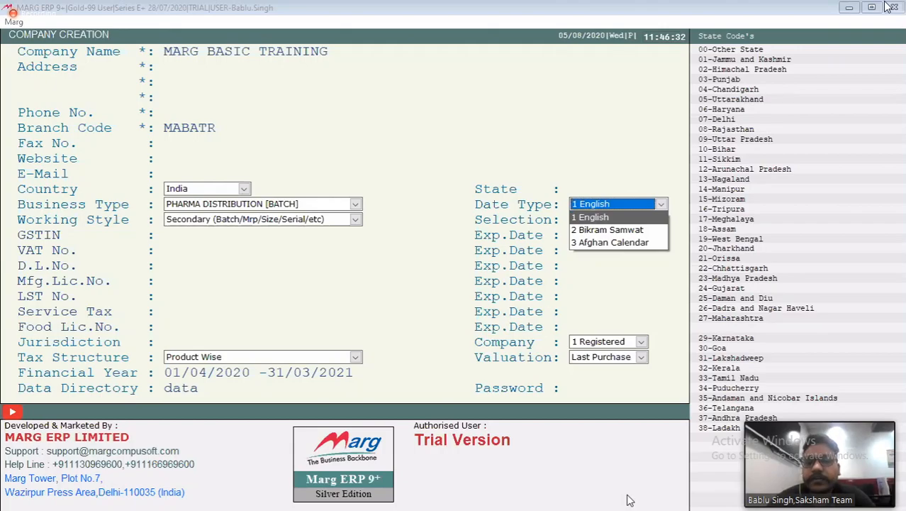
pyautogui.press('Return')
pyautogui.press('space')
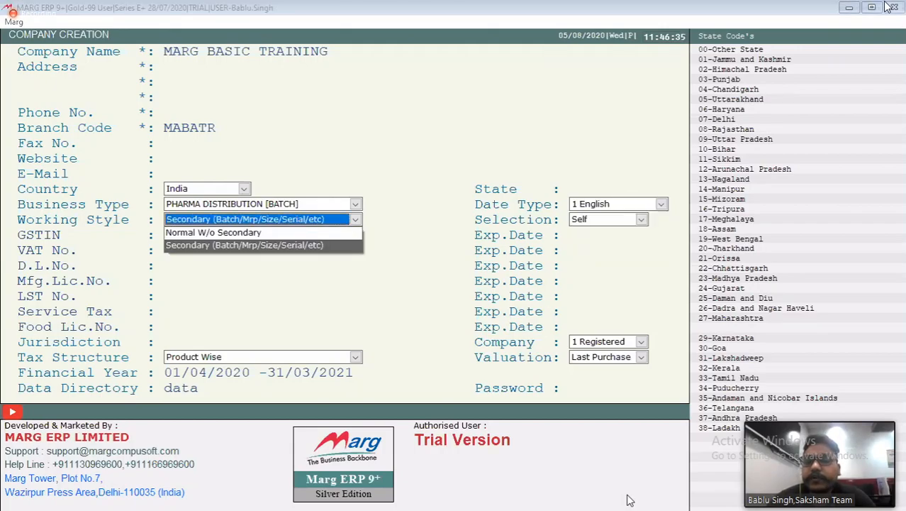
pyautogui.press('Up')
pyautogui.press('Down')
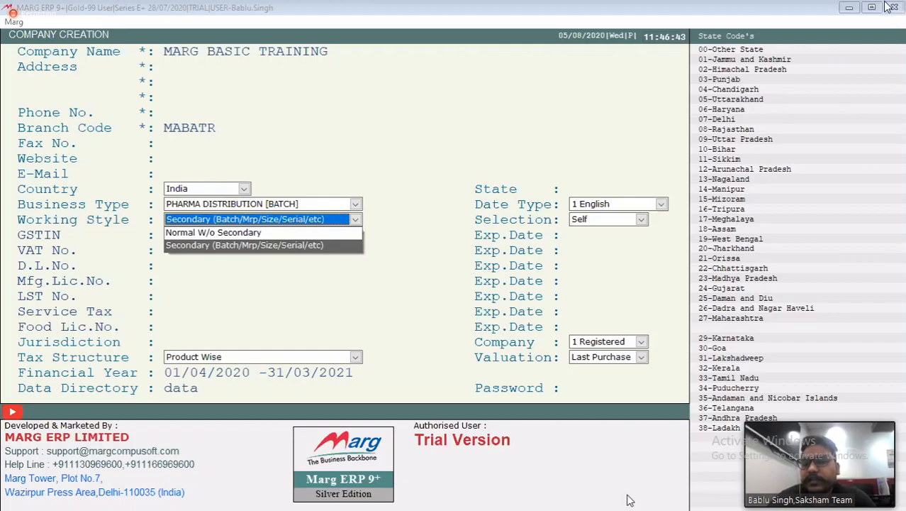
pyautogui.press('Return')
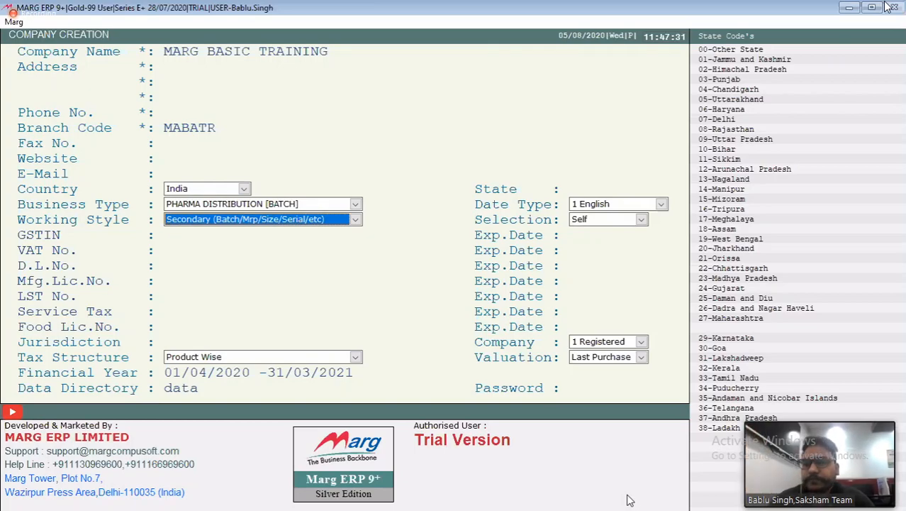
pyautogui.press('Return')
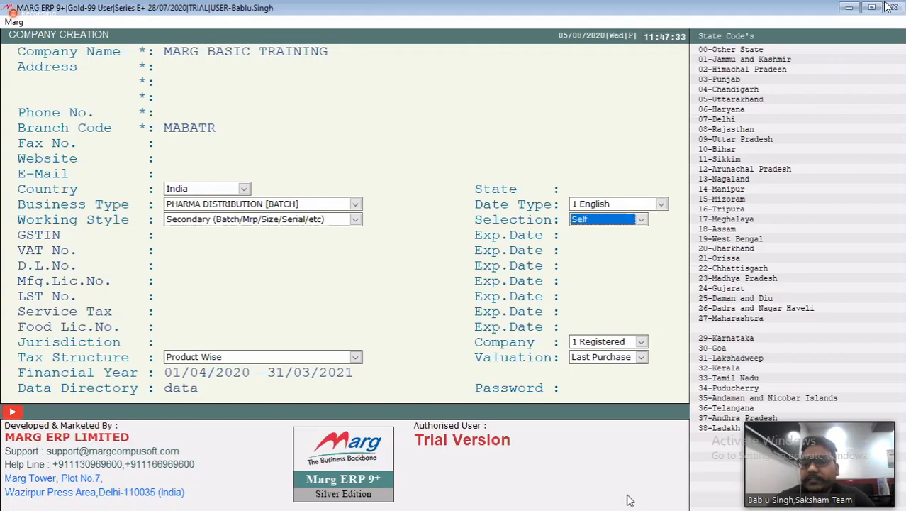
# Review the Self, Fifo and Manual selection methods and keep Self for the company
pyautogui.press('space')
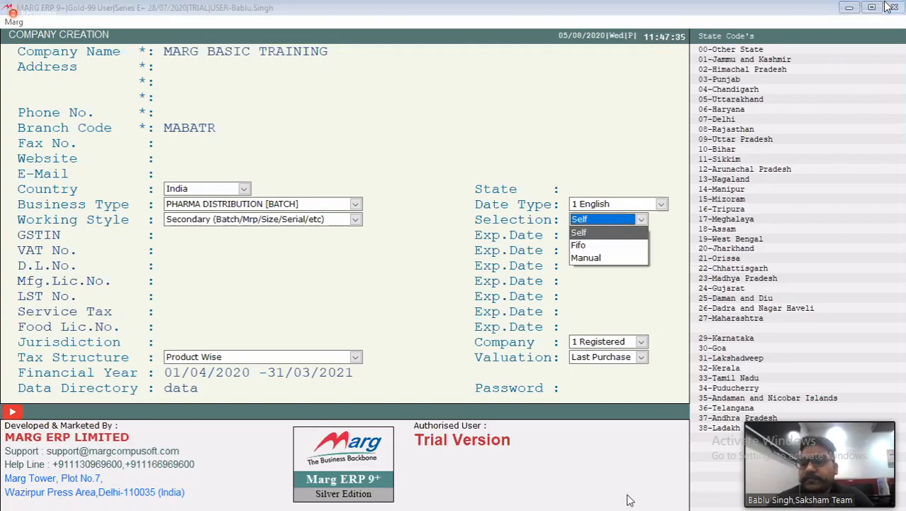
pyautogui.press('Return')
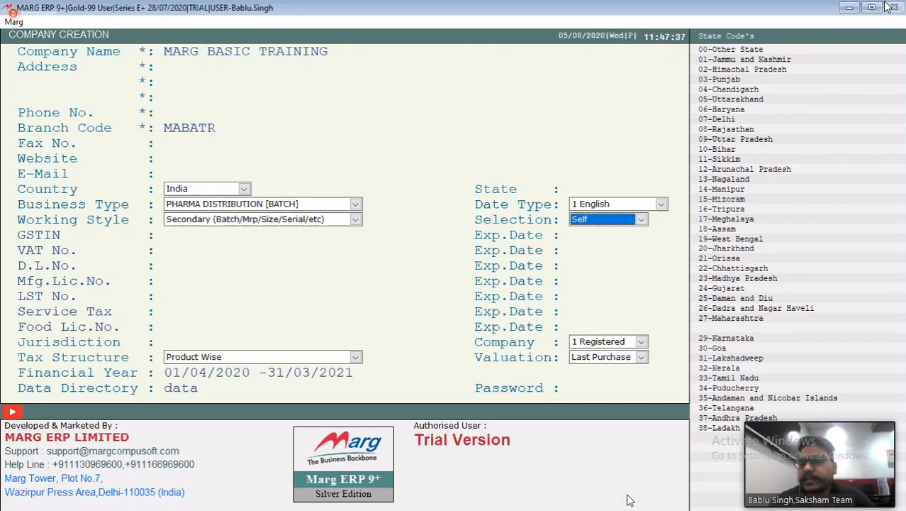
pyautogui.press('space')
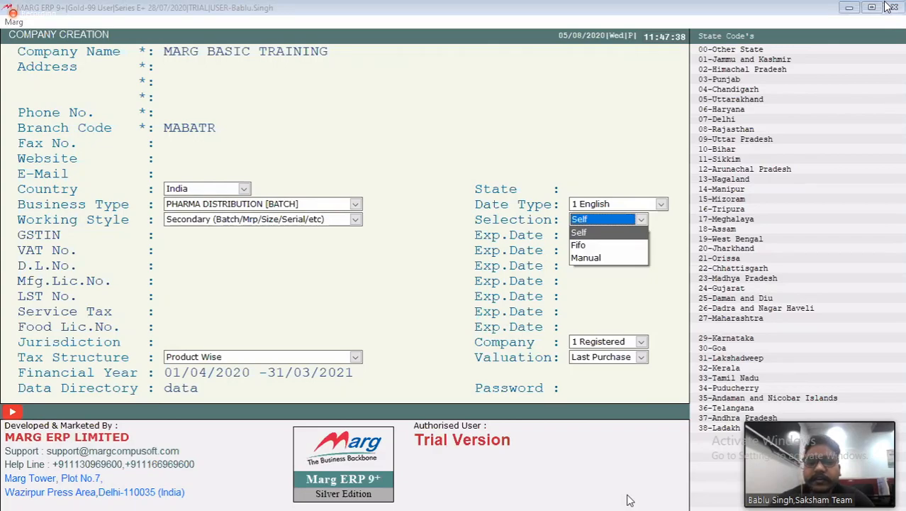
pyautogui.press('Return')
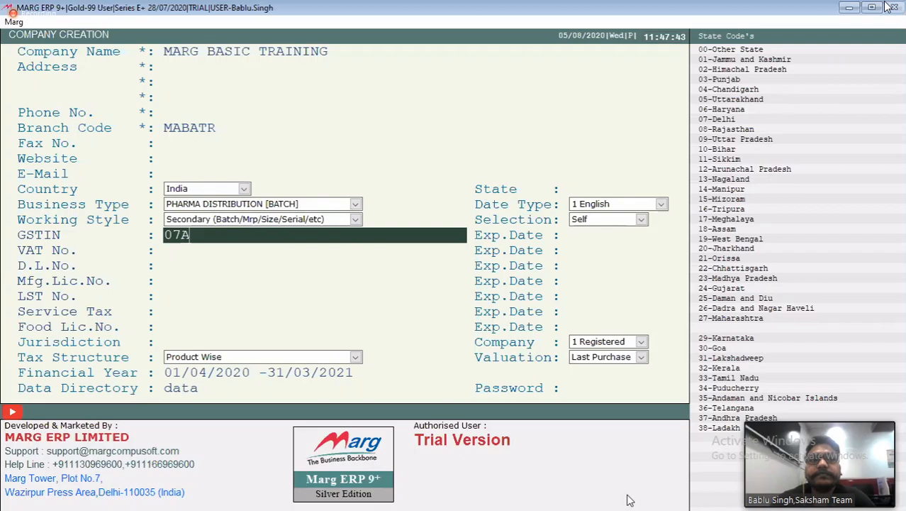
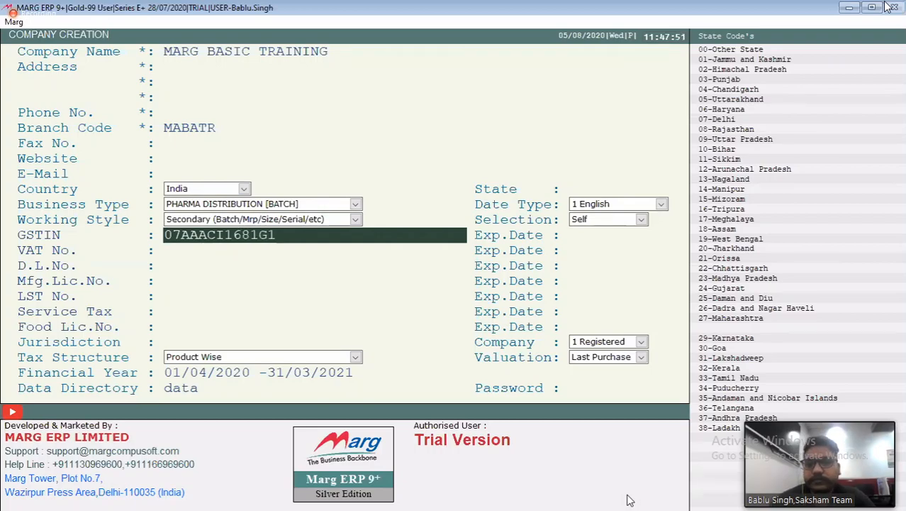
# Enter the company's GST identification number in the GSTIN field
pyautogui.press('Return')
# Leave the VAT, drug licence and manufacturing licence numbers blank, rechecking that the VAT field is empty
pyautogui.press('Return')
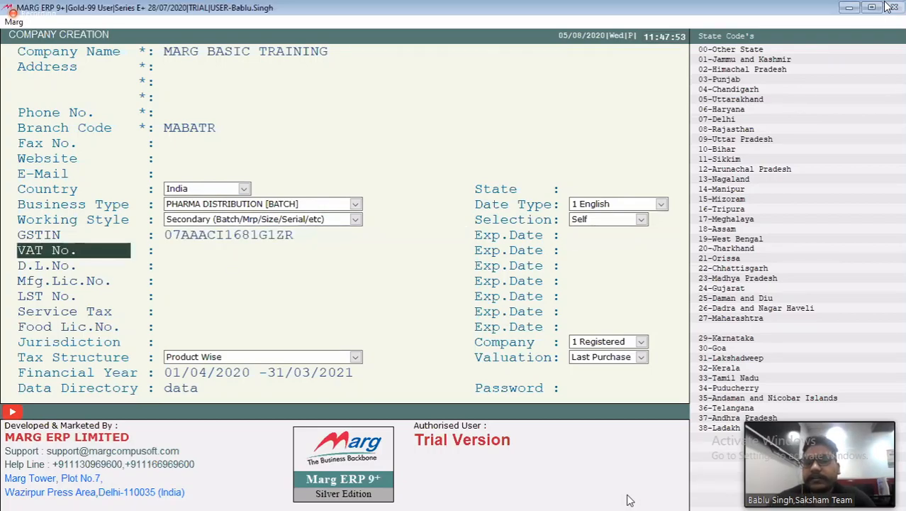
pyautogui.press('Return')
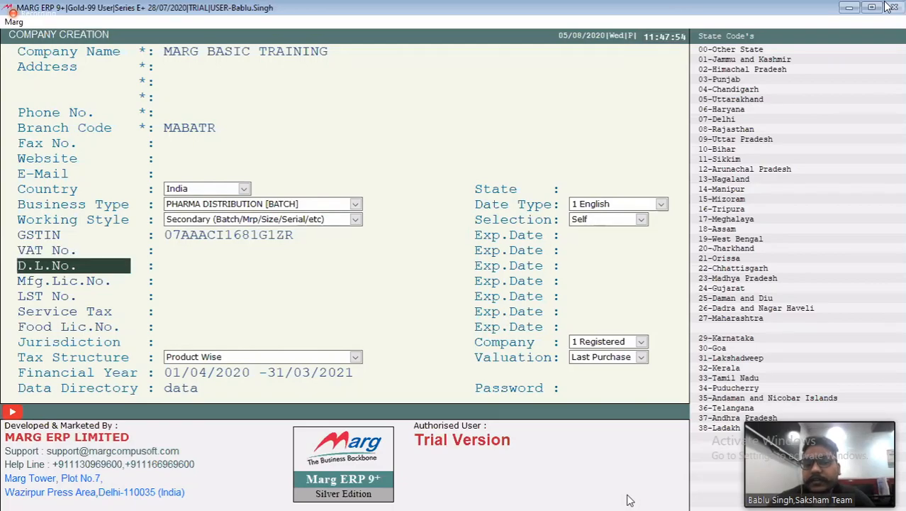
pyautogui.press('Return')
pyautogui.press('Return')
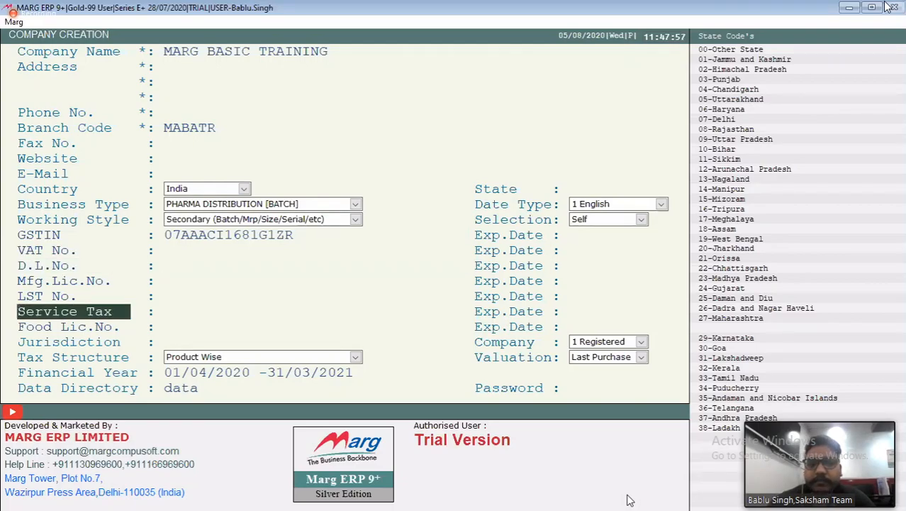
pyautogui.press('Up')
pyautogui.press('Up')
pyautogui.press('Up')
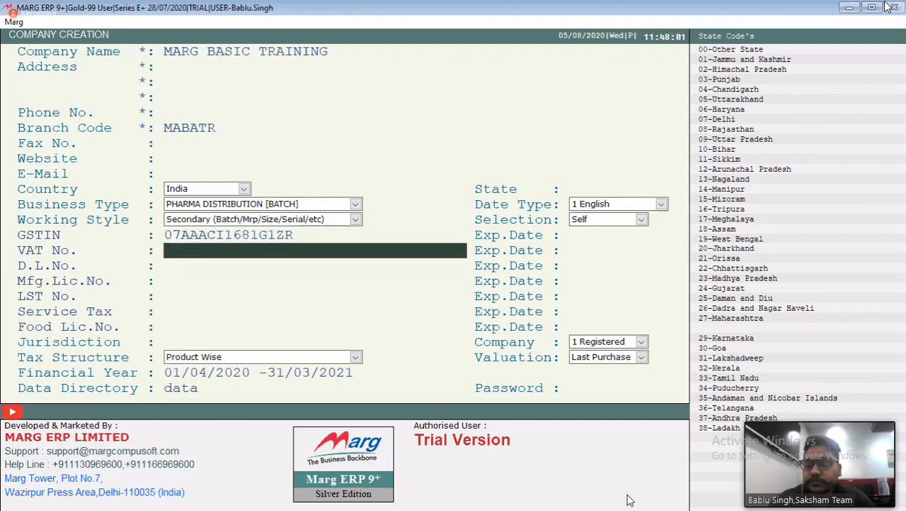
pyautogui.press('Return')
pyautogui.press('Delete')
pyautogui.press('Delete')
pyautogui.press('Delete')
pyautogui.press('Delete')
pyautogui.press('Delete')
pyautogui.press('Delete')
pyautogui.press('Delete')
pyautogui.press('Escape')
pyautogui.press('Down')
pyautogui.press('Down')
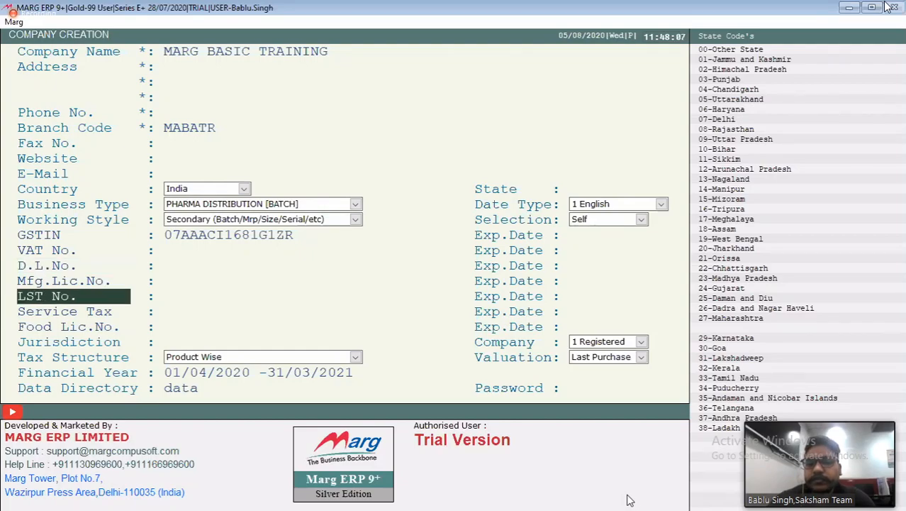
# Leave the LST, service tax and food licence fields blank and set the jurisdiction to DELHI
pyautogui.press('Return')
pyautogui.press('Return')
pyautogui.press('Return')
pyautogui.press('Return')
pyautogui.write('DELHI')
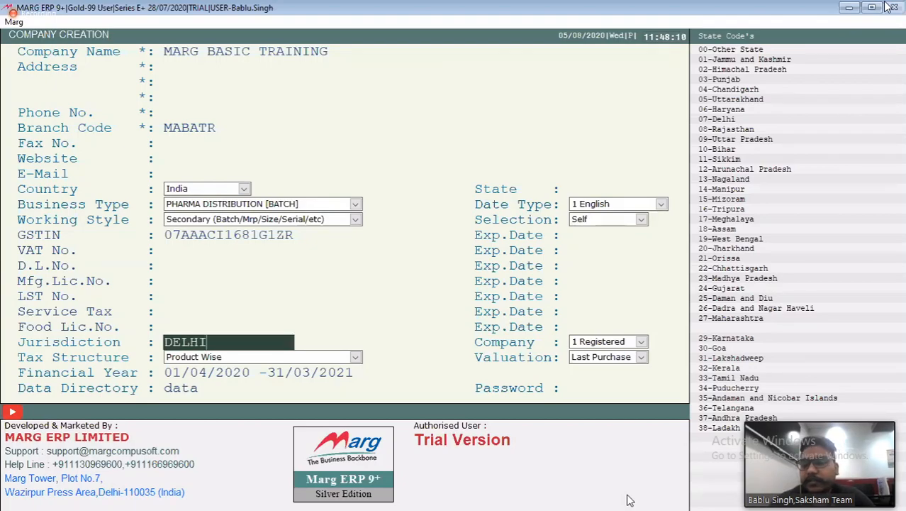
pyautogui.press('Return')
# Go through the Composition and Un-Registered company types and keep the company as 1 Registered
pyautogui.press('space')
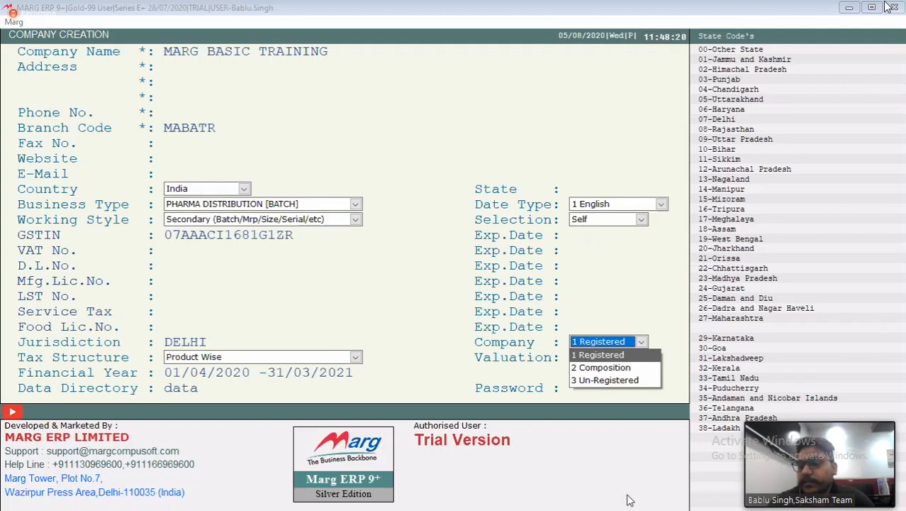
pyautogui.press('Down')
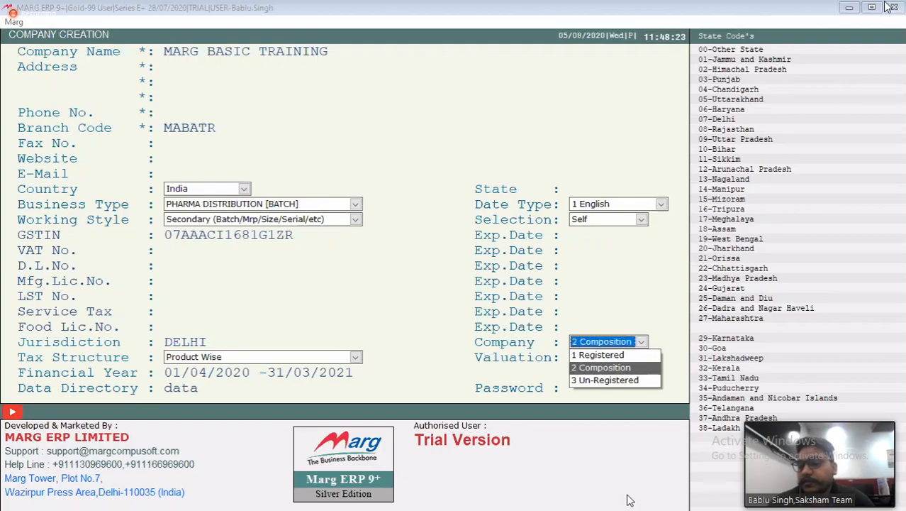
pyautogui.press('Down')
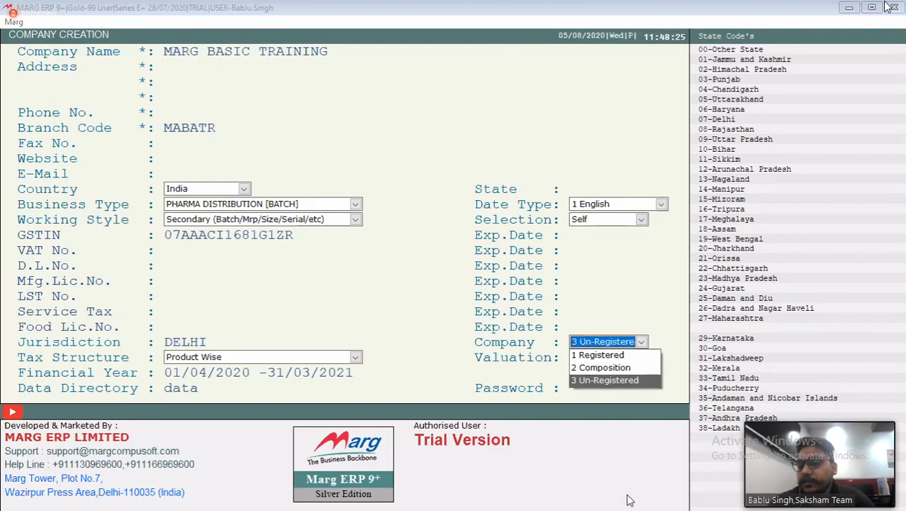
pyautogui.press('Down')
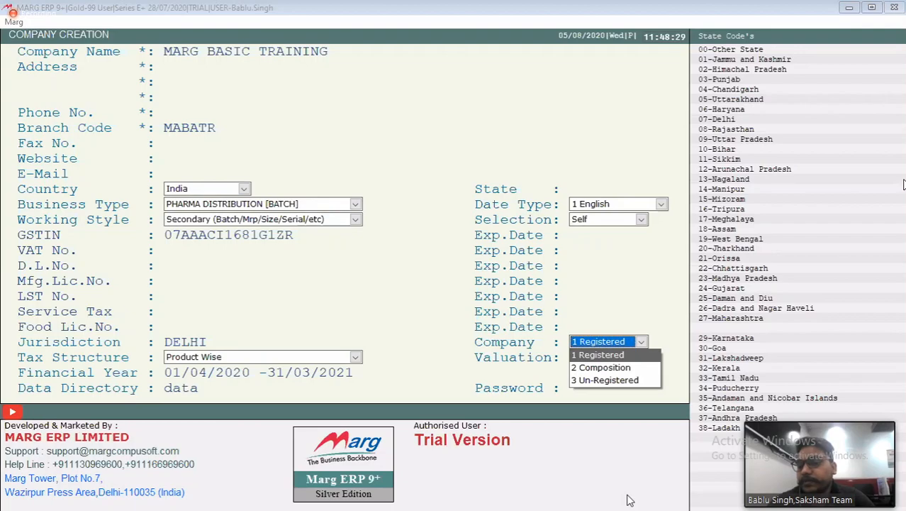
pyautogui.press('Return')
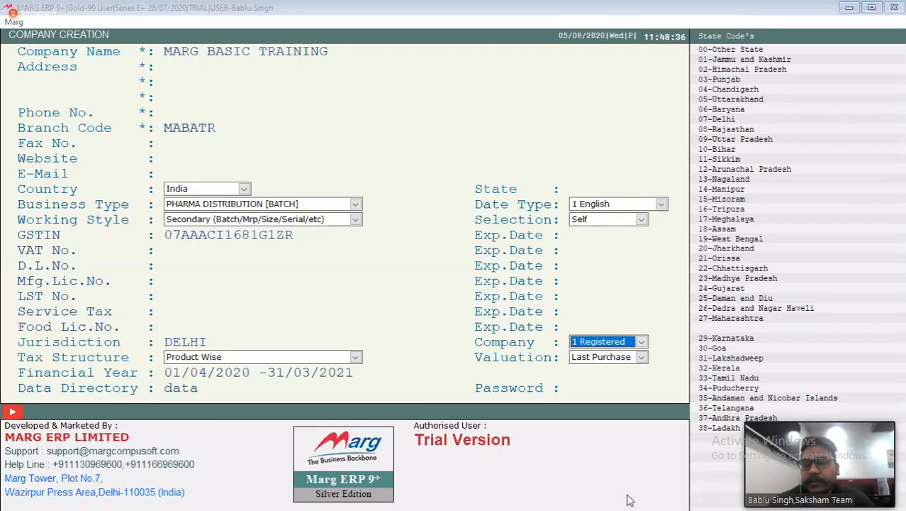
pyautogui.press('Return')
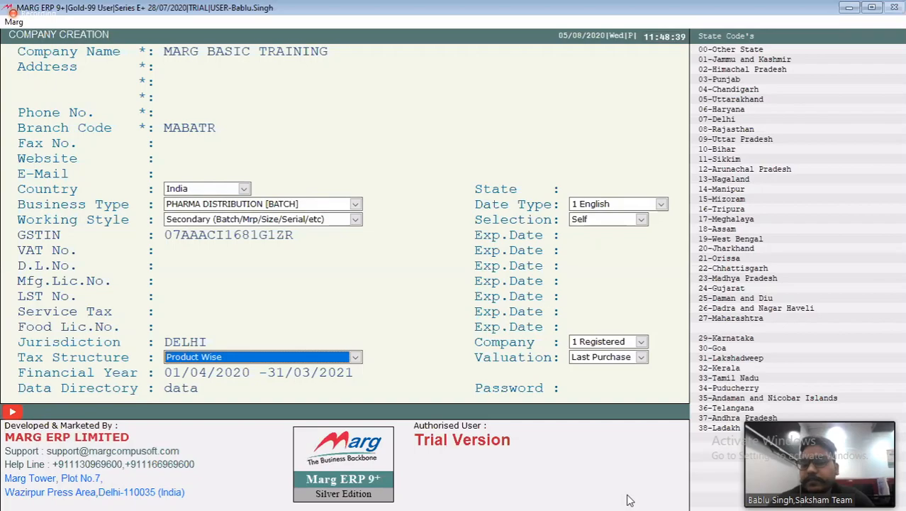
# Accept Product Wise tax structure, Last Purchase valuation and the data directory "data", and save the new company
pyautogui.press('space')
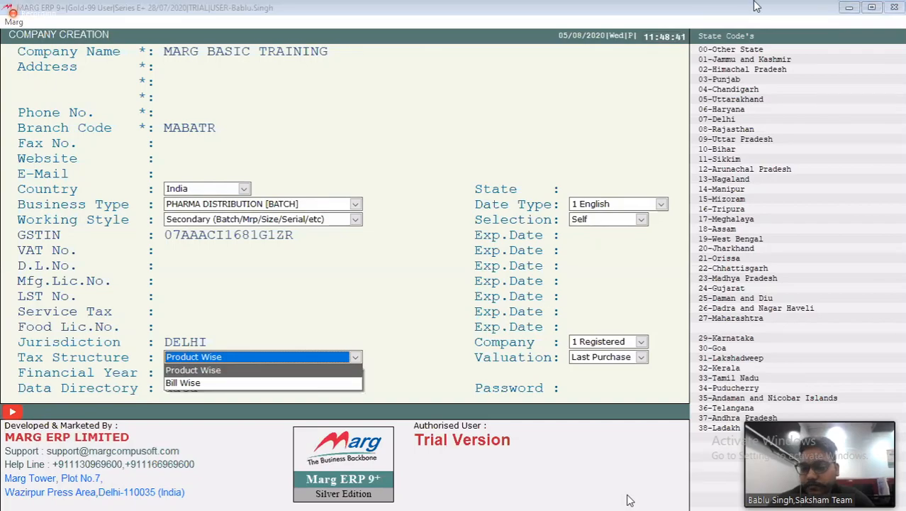
pyautogui.press('Return')
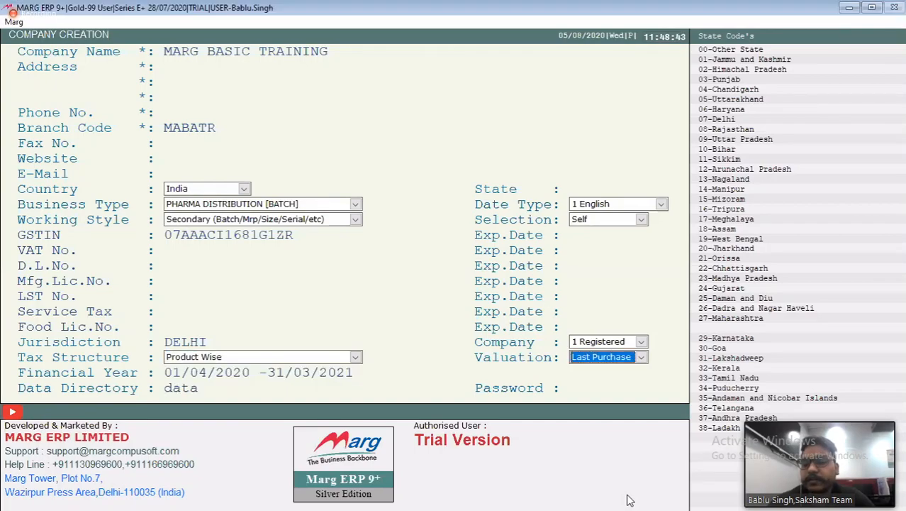
pyautogui.press('Return')
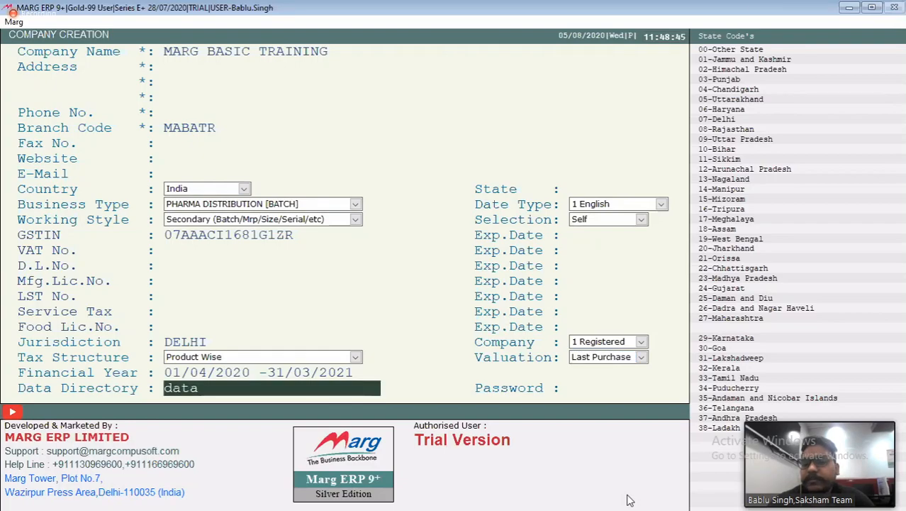
pyautogui.press('Return')
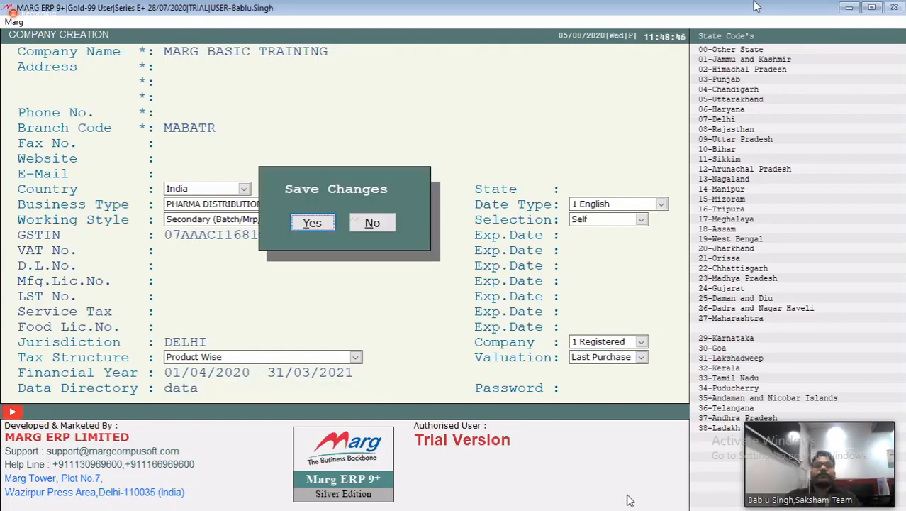
pyautogui.press('Return')
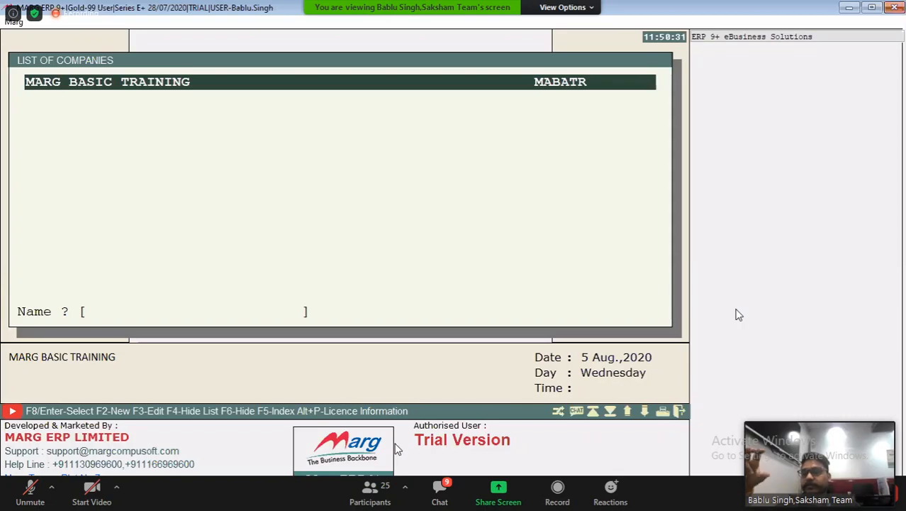
# Open the Zoom meeting chat and address a private message to the host
pyautogui.click(440, 489)
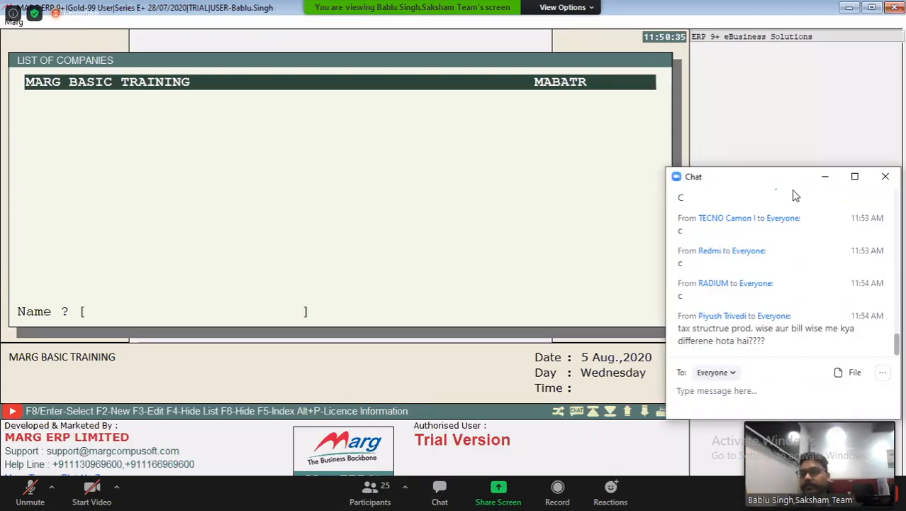
pyautogui.click(730, 374)
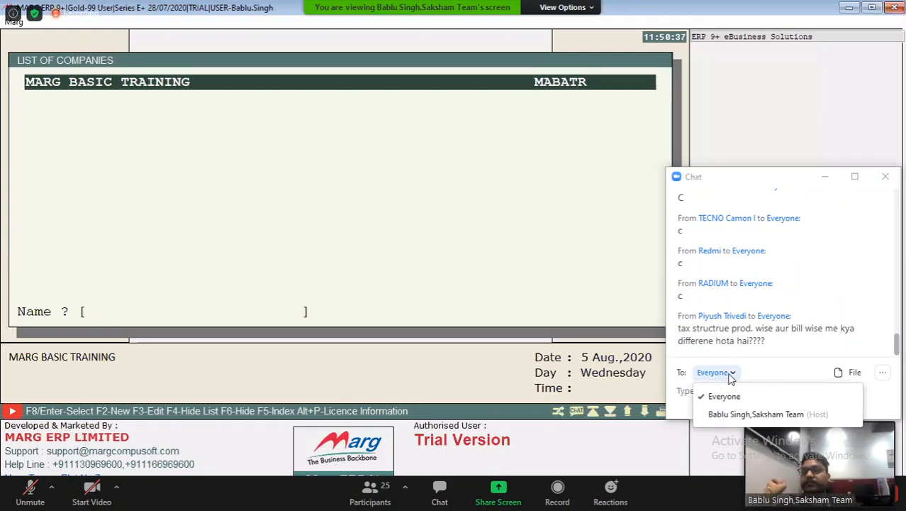
pyautogui.click(742, 413)
pyautogui.click(744, 392)
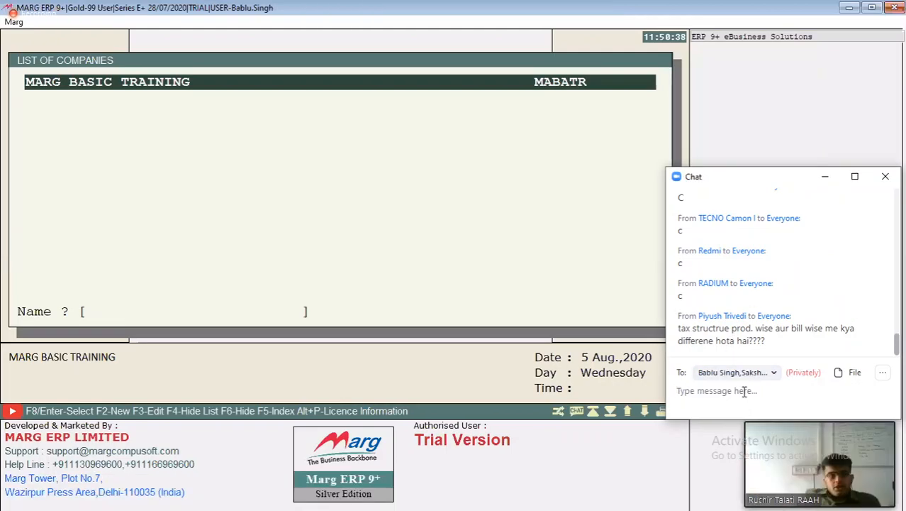
# Begin the private message with "composition is different as you have described,"
pyautogui.write('composition')
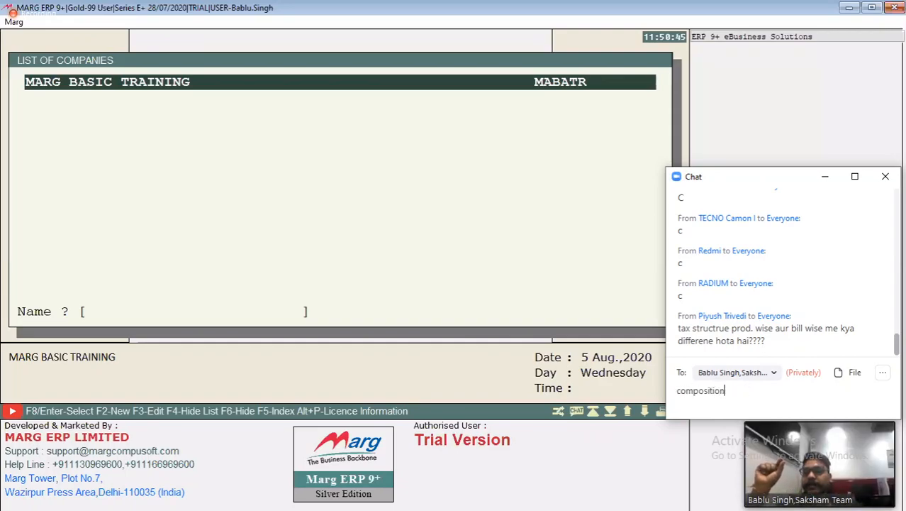
pyautogui.write(' is d')
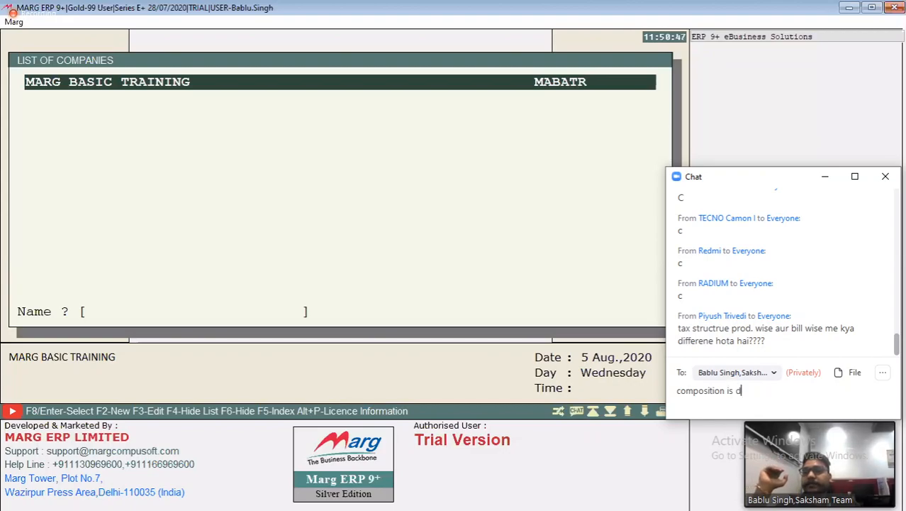
pyautogui.write('ifferent')
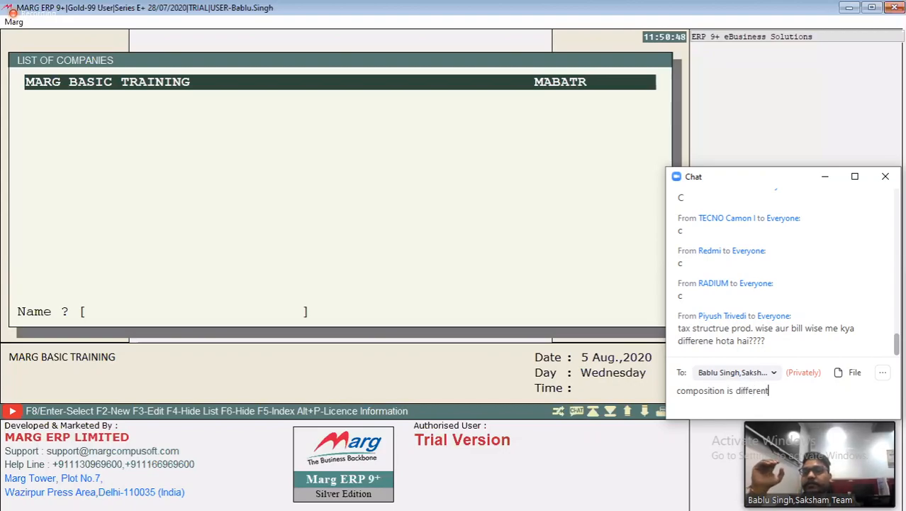
pyautogui.write(' as you ')
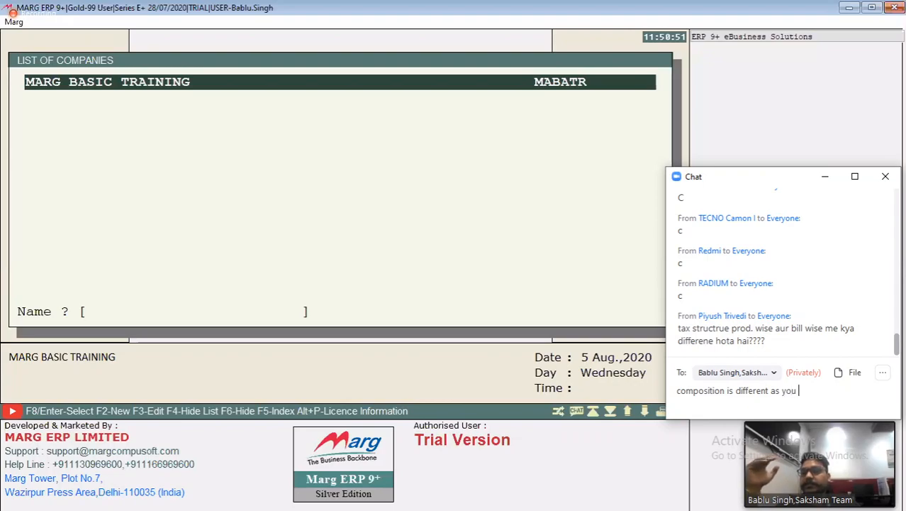
pyautogui.write('have ')
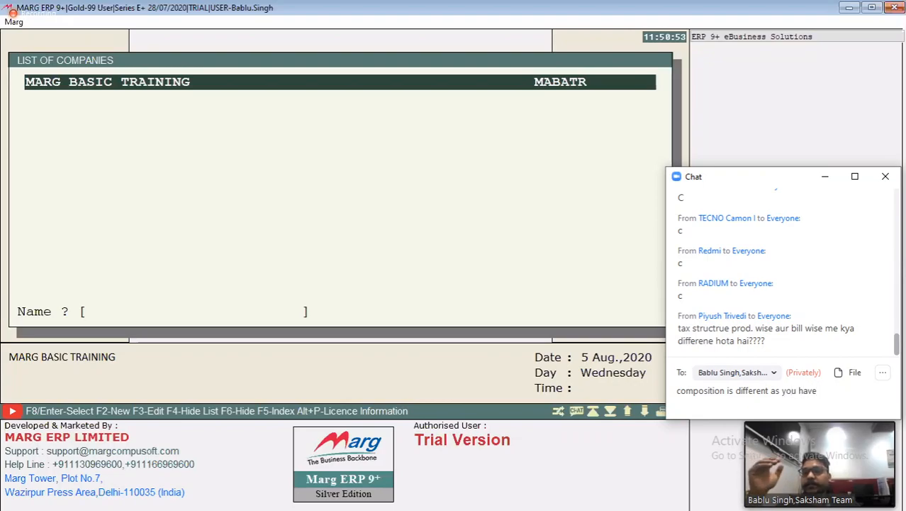
pyautogui.write('desc')
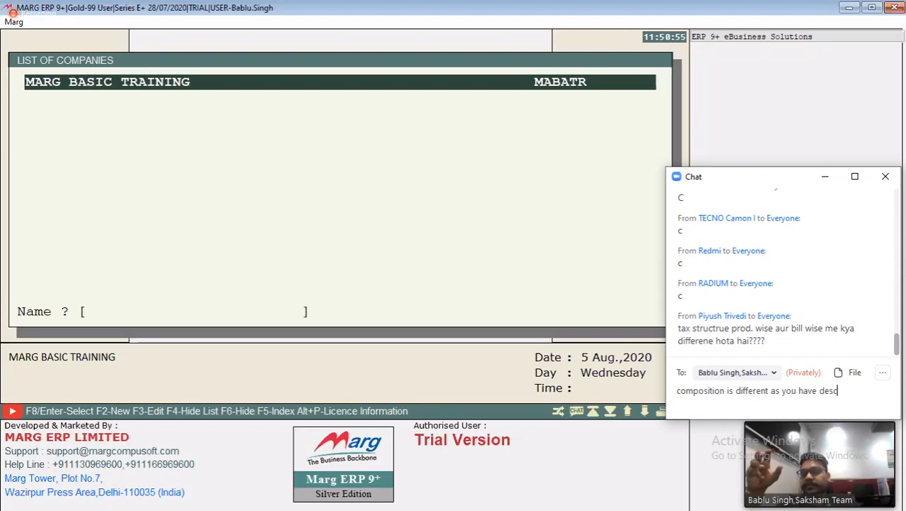
pyautogui.write('ribed')
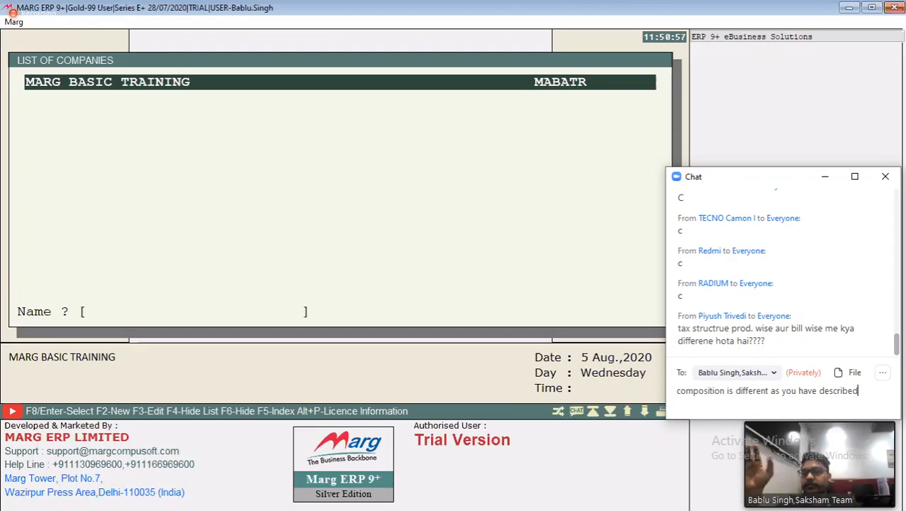
pyautogui.write(', ')
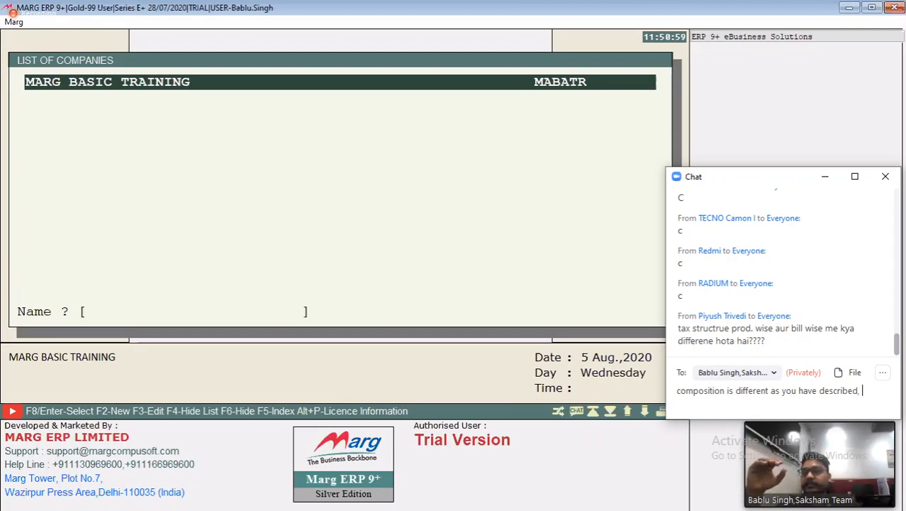
pyautogui.write('a ')
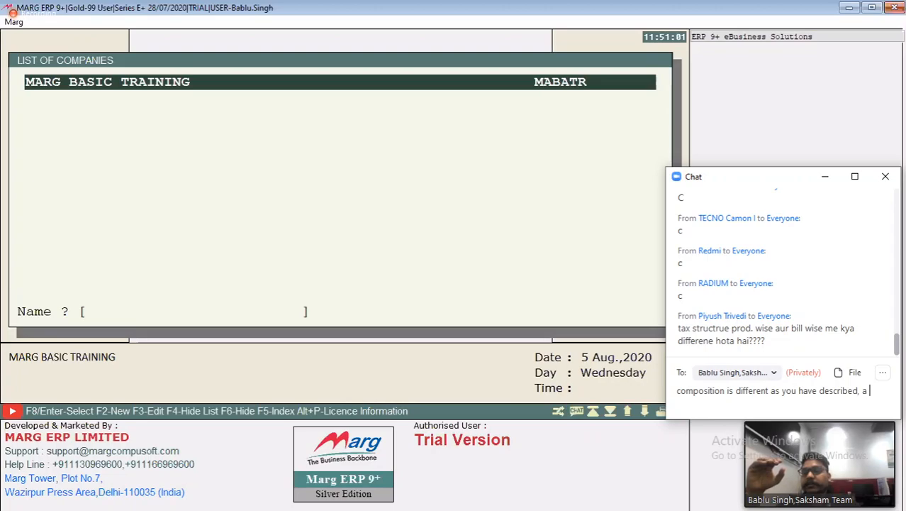
pyautogui.write('register')
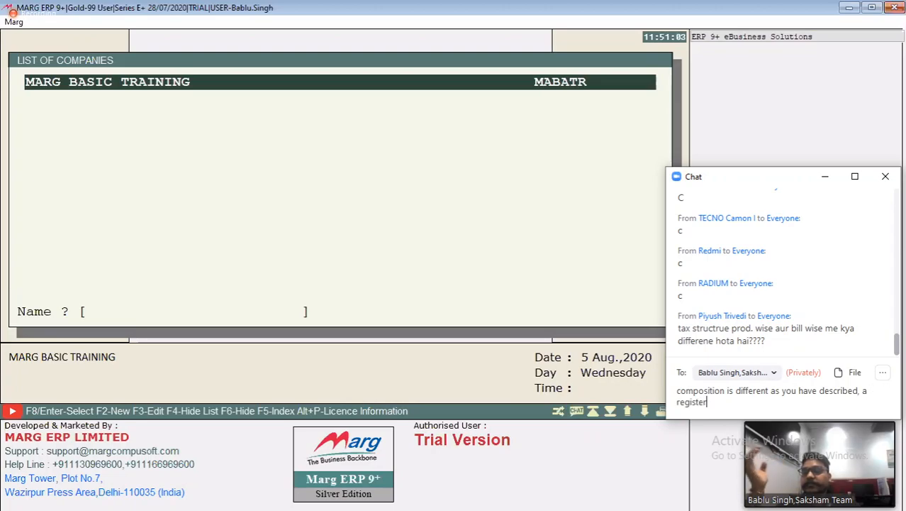
pyautogui.write('ed p')
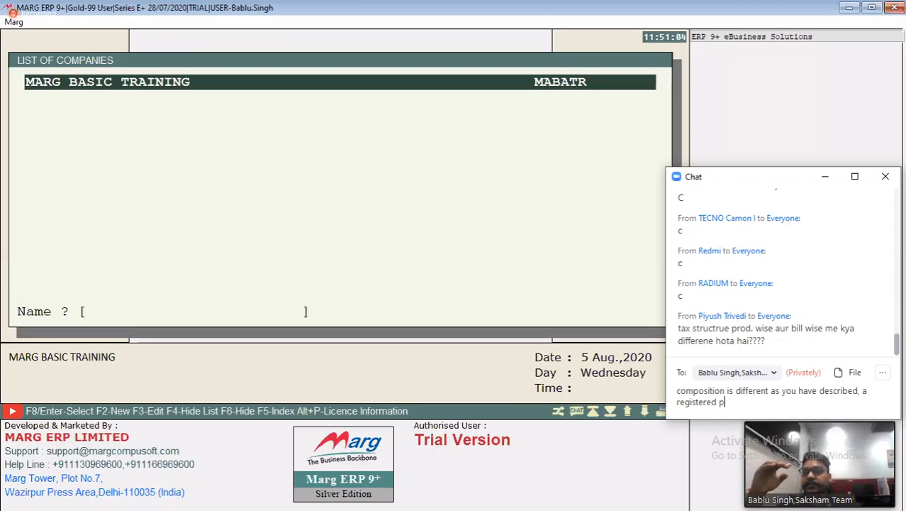
pyautogui.write('erson ma')
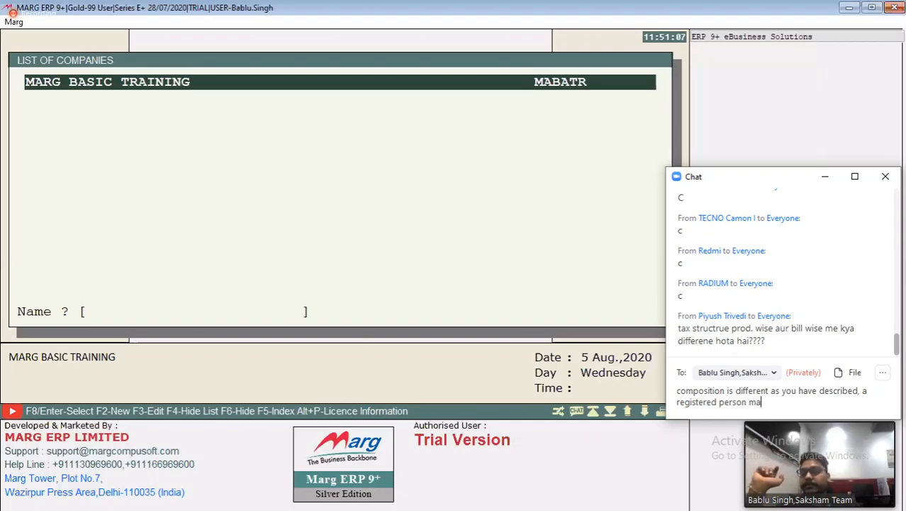
pyautogui.write('y opt')
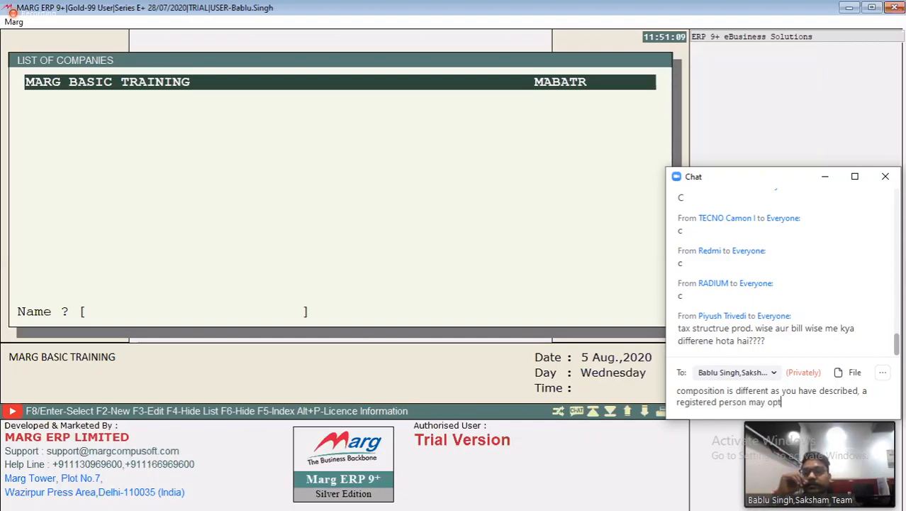
pyautogui.write(' for qu')
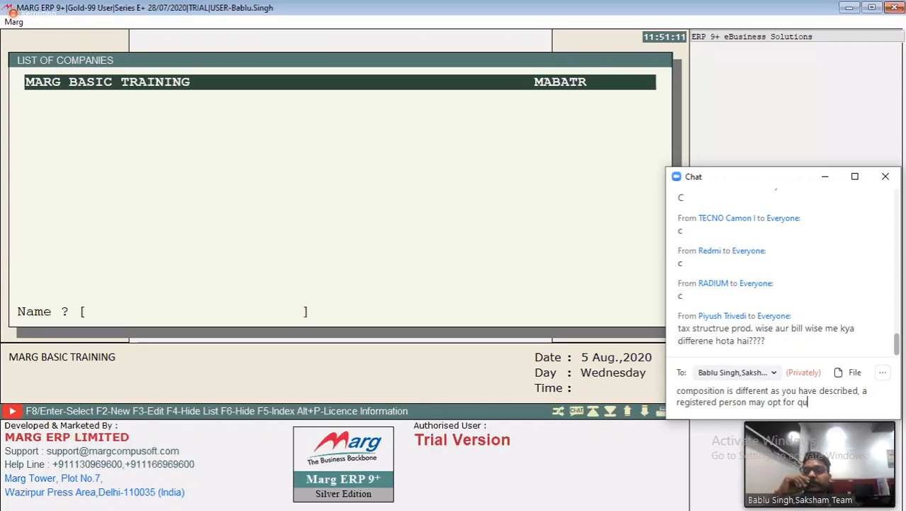
pyautogui.write('arterl')
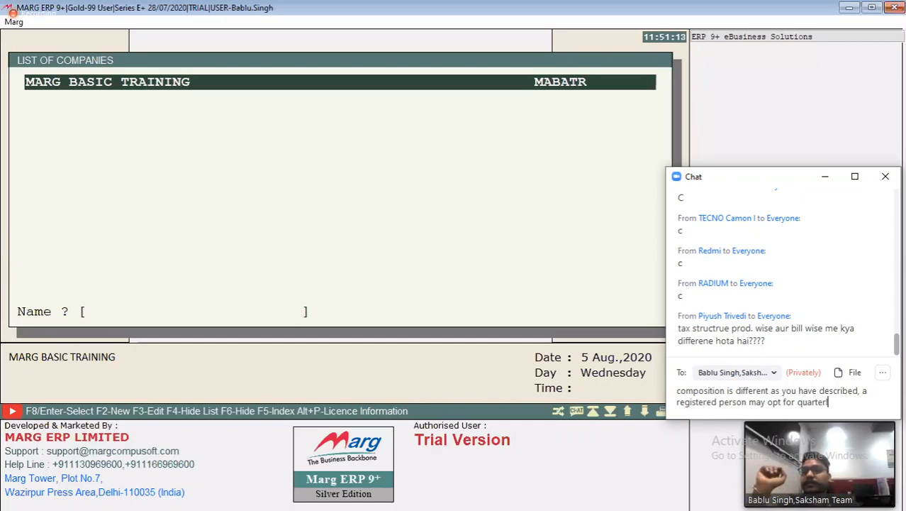
pyautogui.write('y filing')
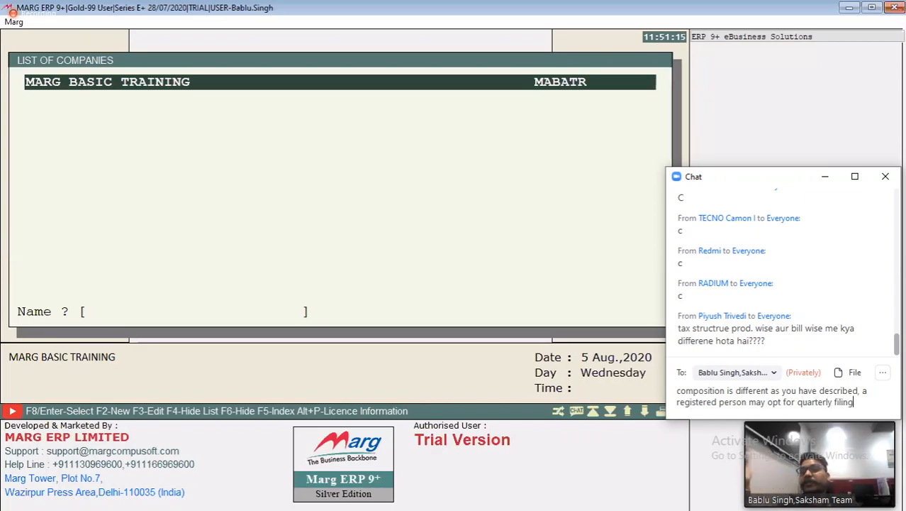
pyautogui.write(' of return')
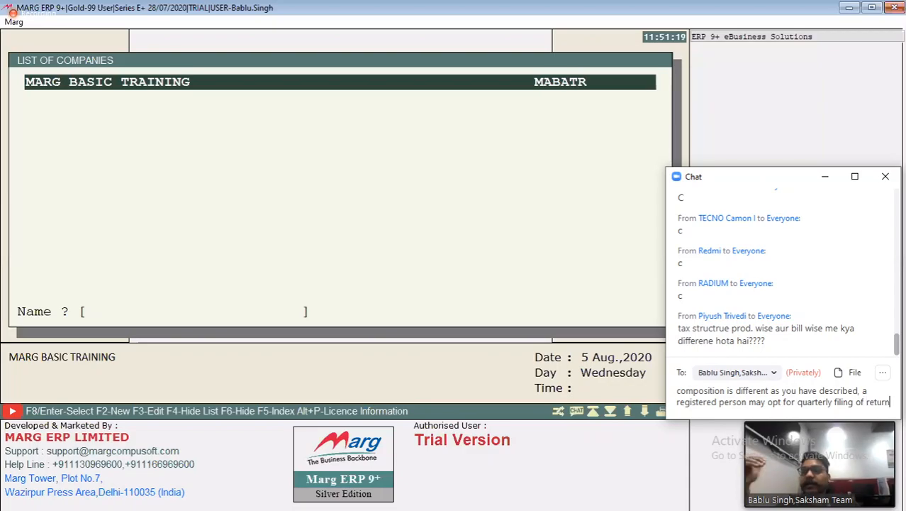
pyautogui.write('.')
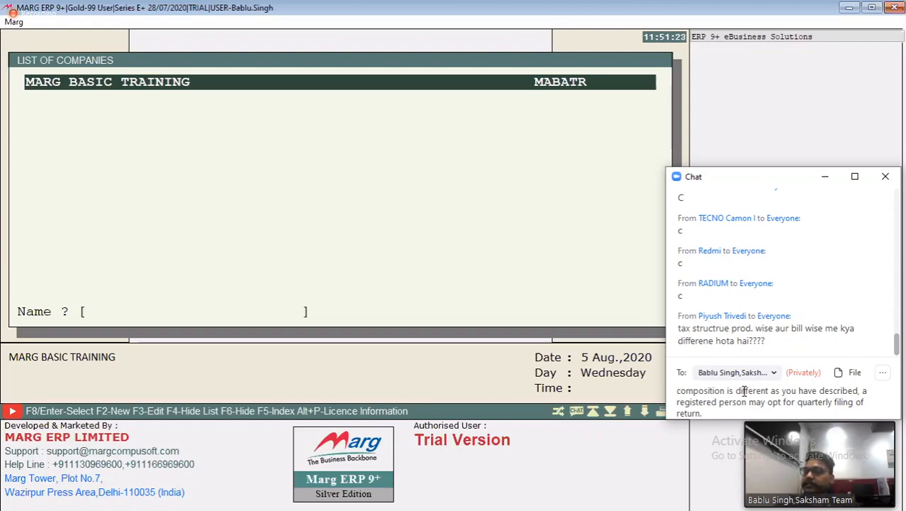
pyautogui.write(' but composot')
# Add "but composotin dealers are those who is required to" to the message
pyautogui.press('BackSpace')
pyautogui.press('BackSpace')
pyautogui.write('iti')
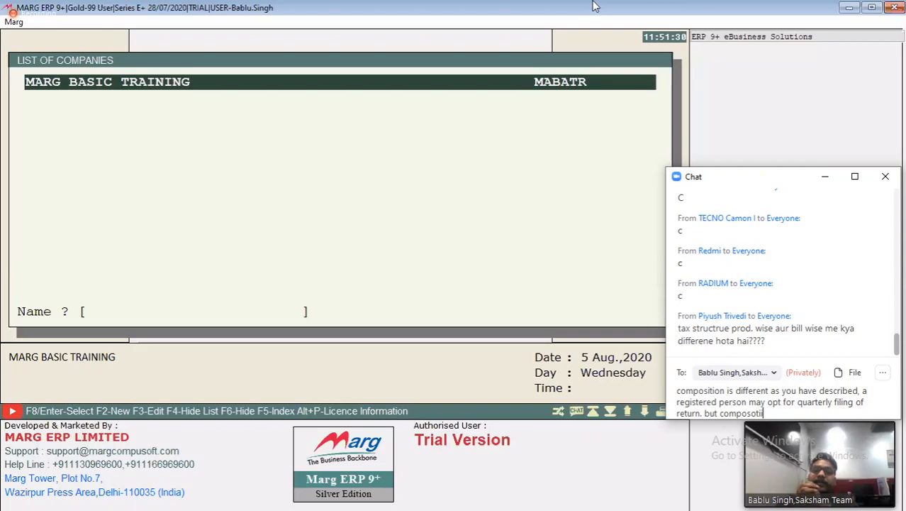
pyautogui.write('n dealers are those wh')
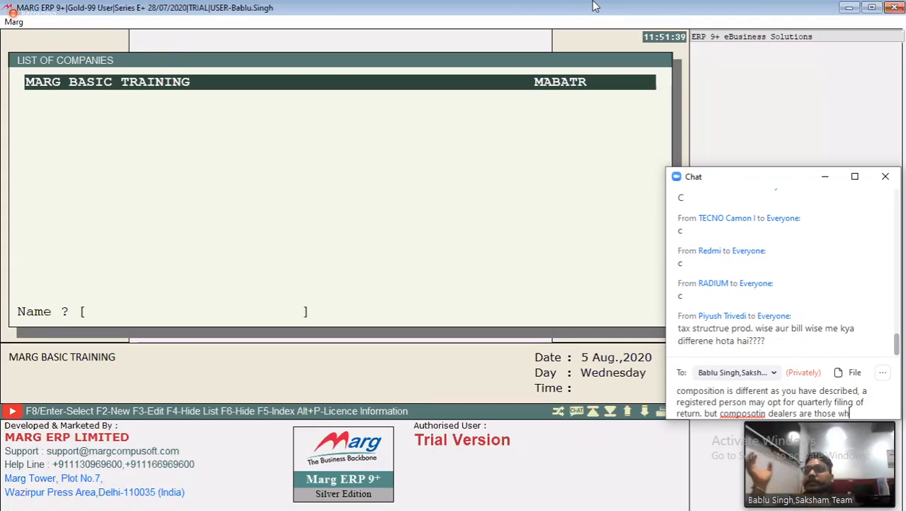
pyautogui.write('o is re')
pyautogui.write('quired ')
pyautogui.write('to ')
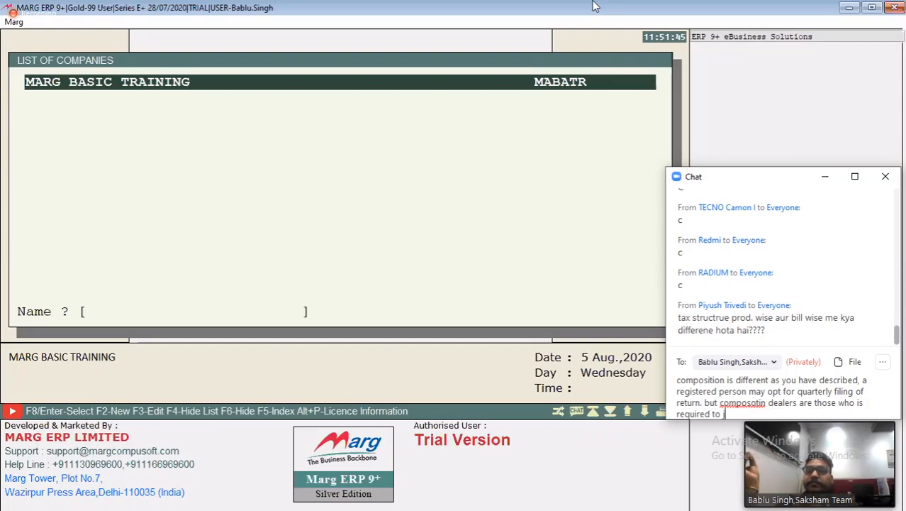
pyautogui.write('just pay ')
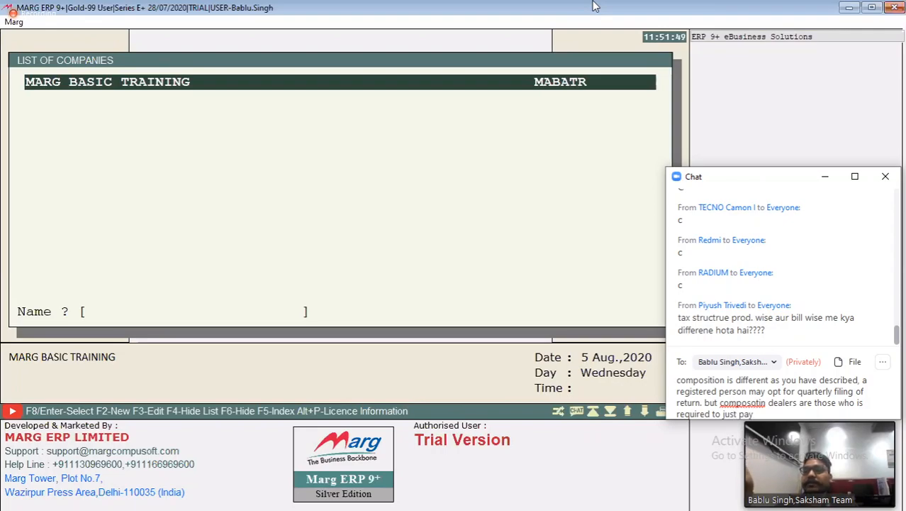
pyautogui.write('1')
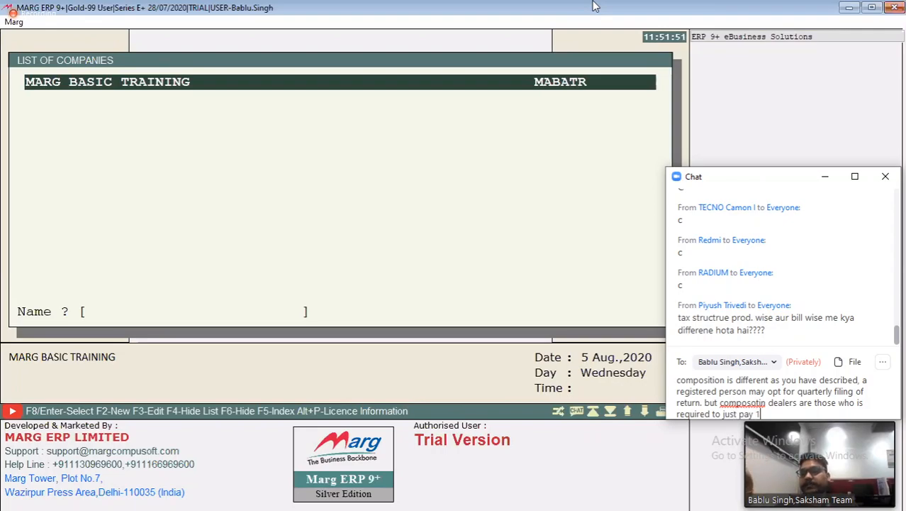
pyautogui.write('% ')
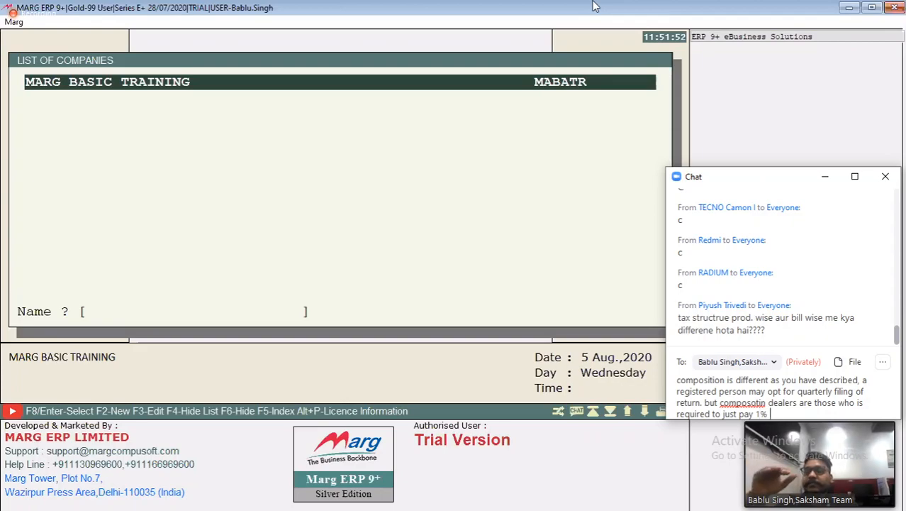
pyautogui.write('as tax')
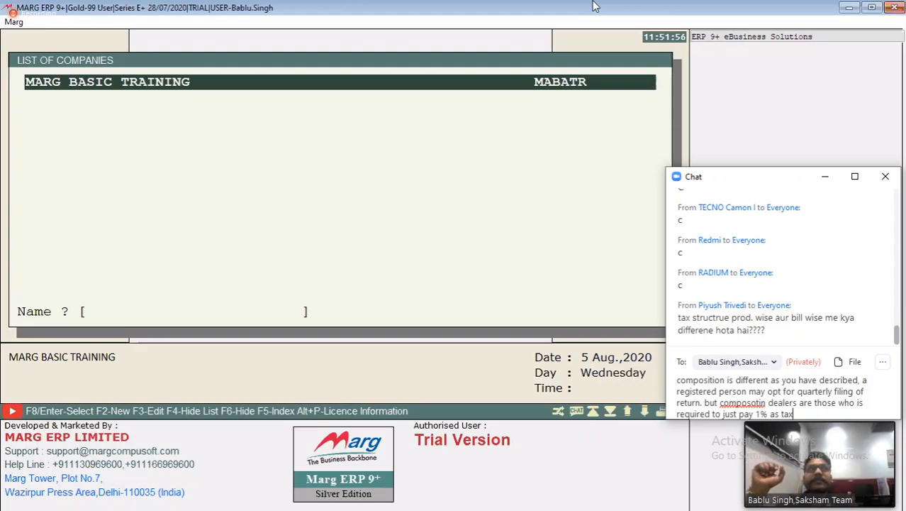
# Extend the sentence about composition dealers with "just pay 1% as GST"
pyautogui.press('BackSpace')
pyautogui.press('BackSpace')
pyautogui.press('BackSpace')
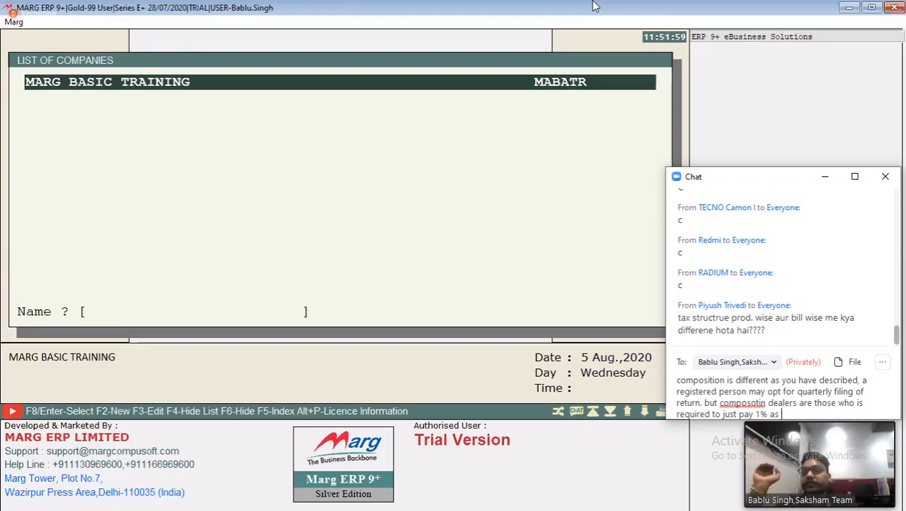
pyautogui.write('GST ')
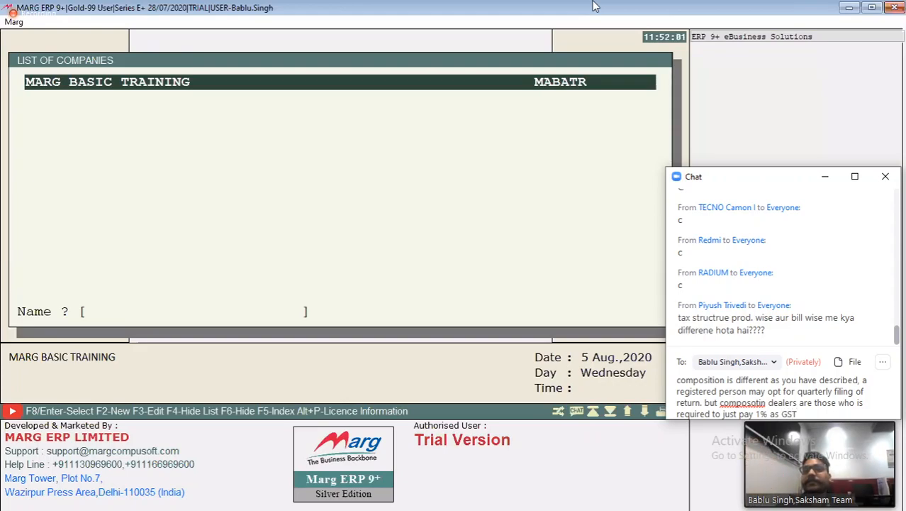
pyautogui.write('on sales')
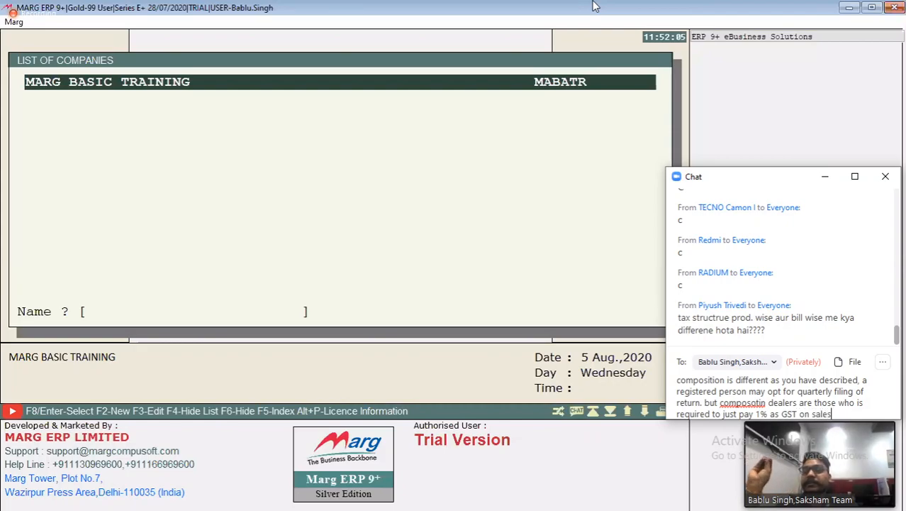
pyautogui.write(' and ')
pyautogui.write('no')
# Continue the message with "on sales and no input will be"
pyautogui.write('put')
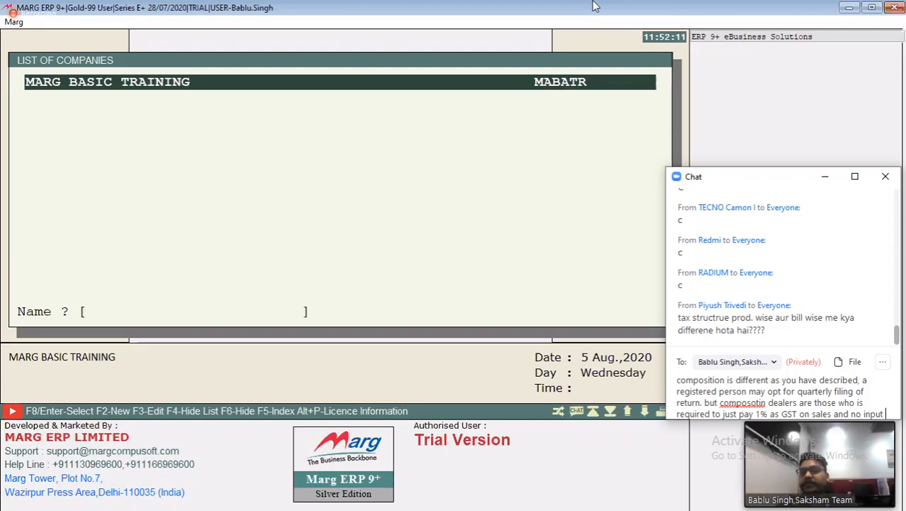
pyautogui.write(' will be')
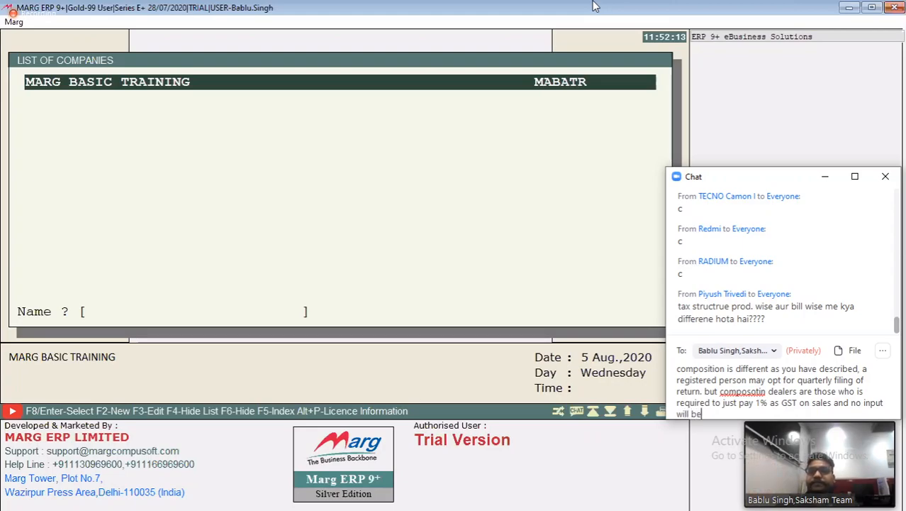
pyautogui.write(' a')
# Insert "(ITC)" after the word "input" in the message
pyautogui.press('BackSpace')
pyautogui.press('BackSpace')
pyautogui.press('BackSpace')
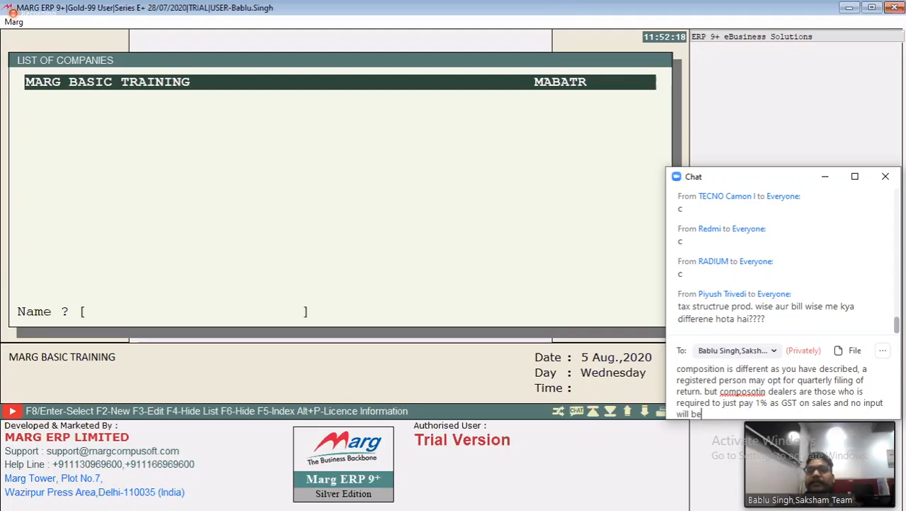
pyautogui.click(888, 402)
pyautogui.write('(ITC')
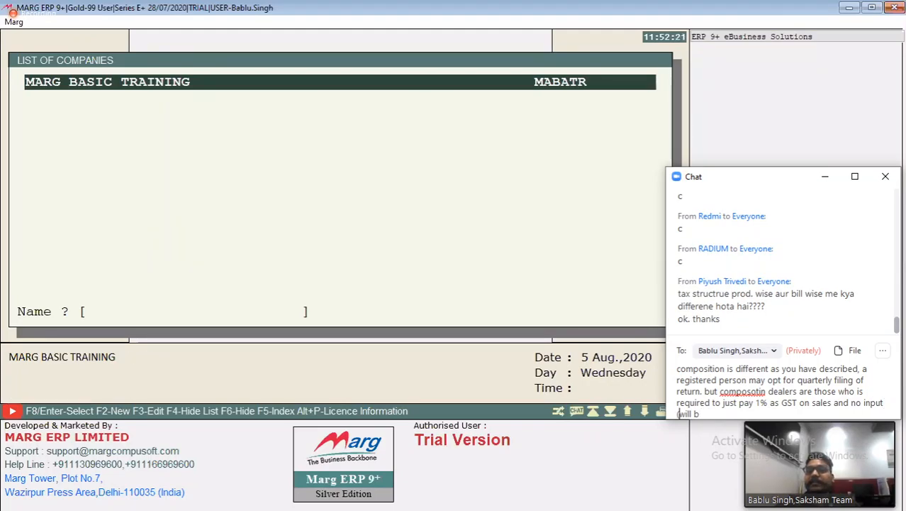
pyautogui.write(')')
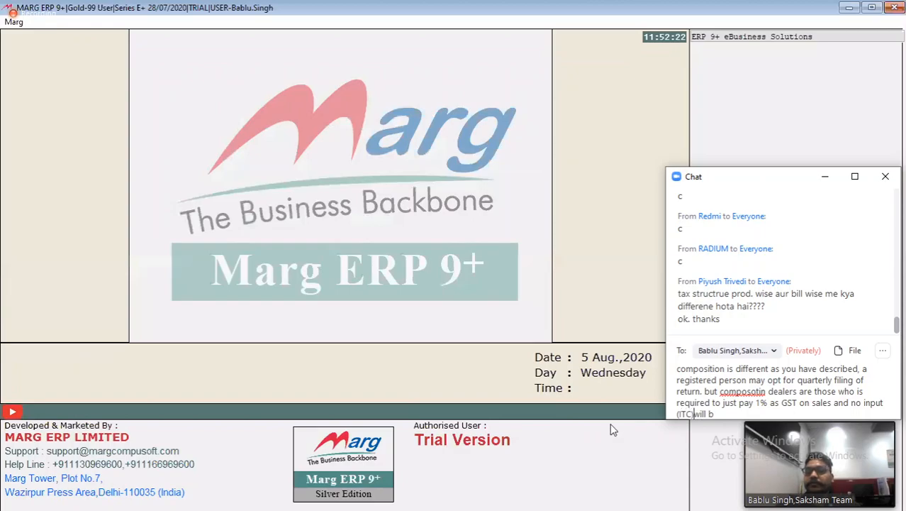
# Complete the sentence about input (ITC) in the message so it ends with "will be available for him"
pyautogui.press('End')
pyautogui.write('e av')
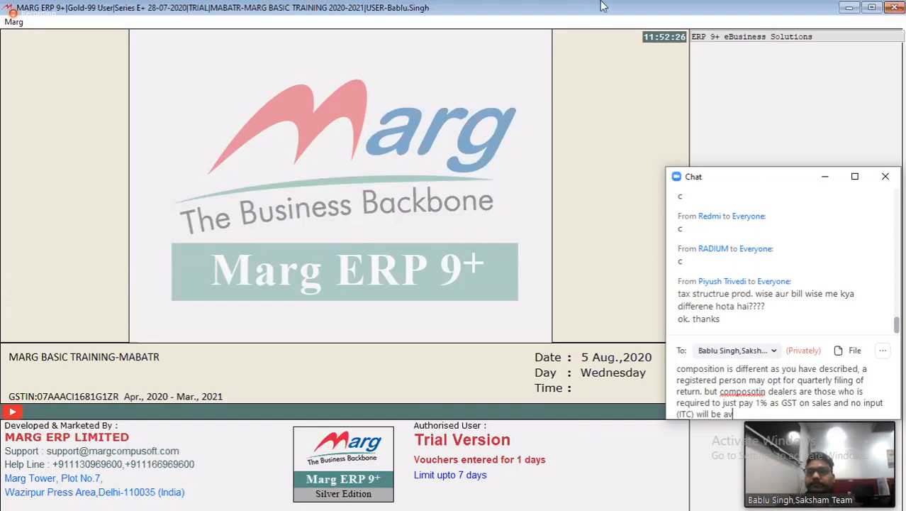
pyautogui.write('ailable ')
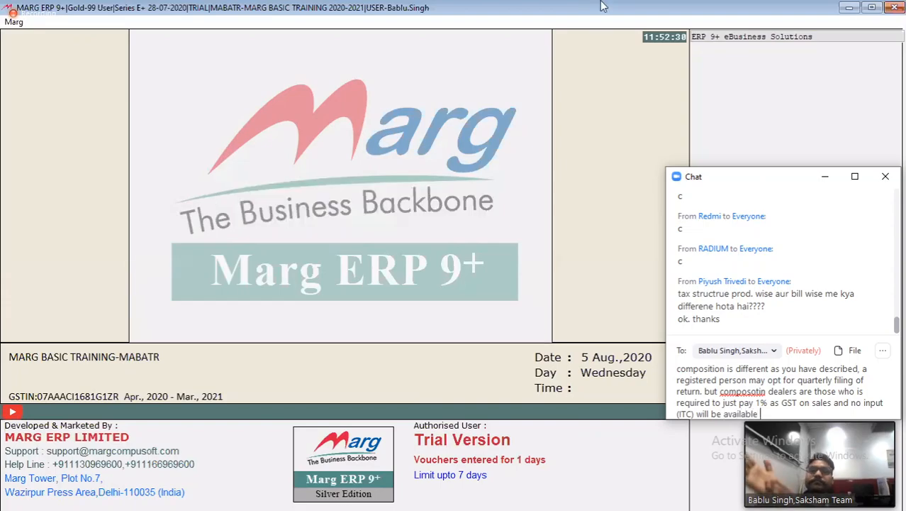
pyautogui.write('for him')
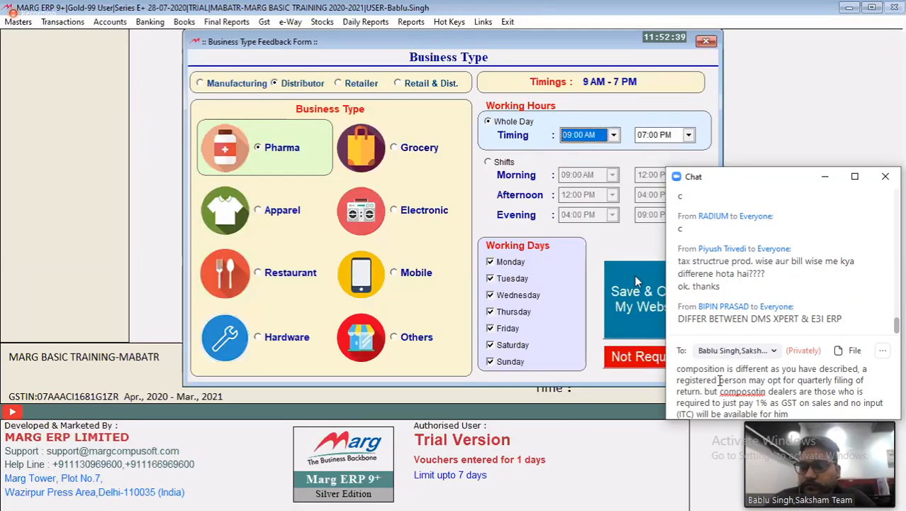
# Insert "regular" before "person" in the message, and dismiss the Business Type feedback form as not required
pyautogui.write('re')
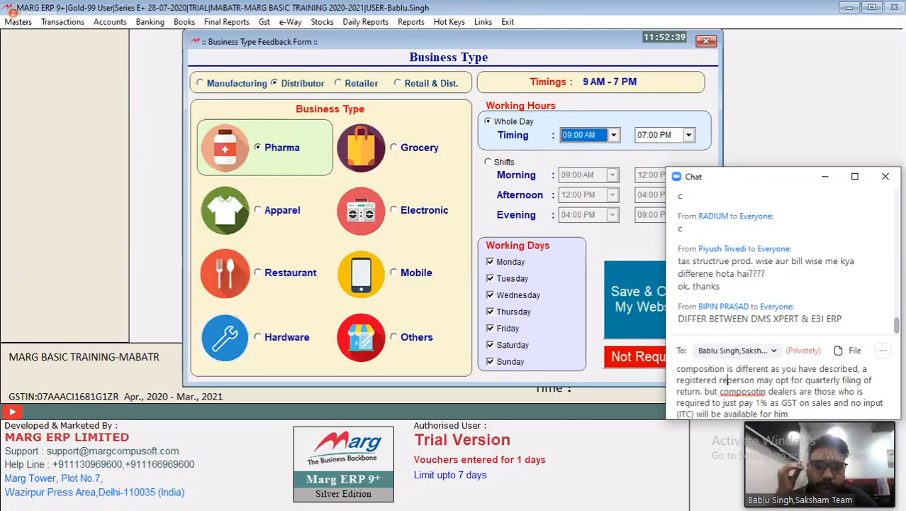
pyautogui.write('gular')
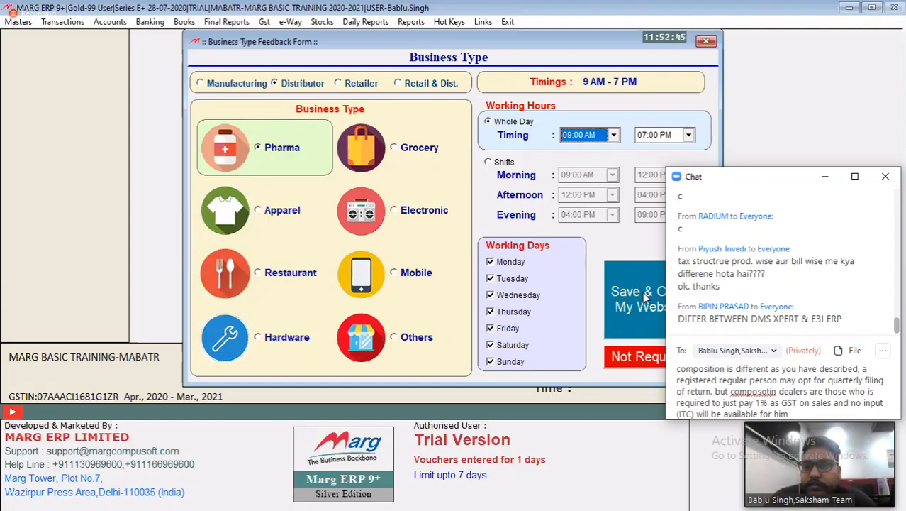
pyautogui.click(638, 359)
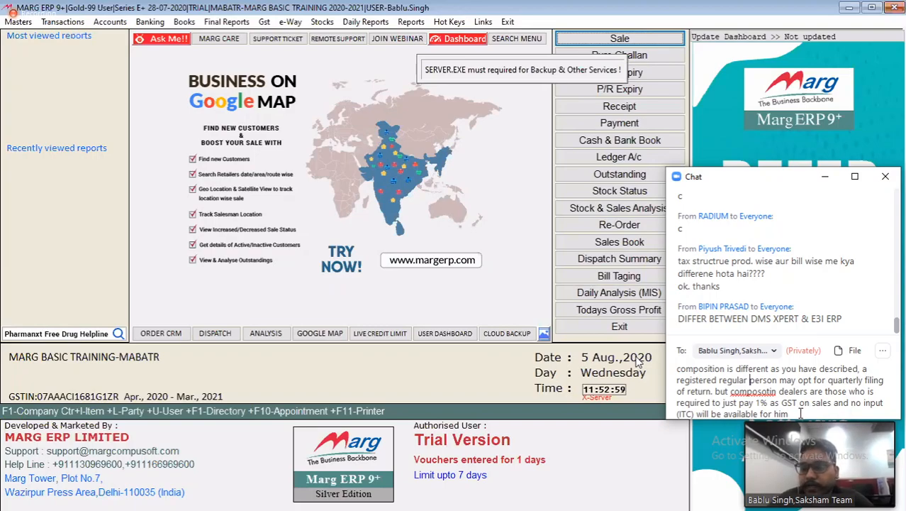
# End the message with a period and send it privately to the meeting host
pyautogui.click(800, 414)
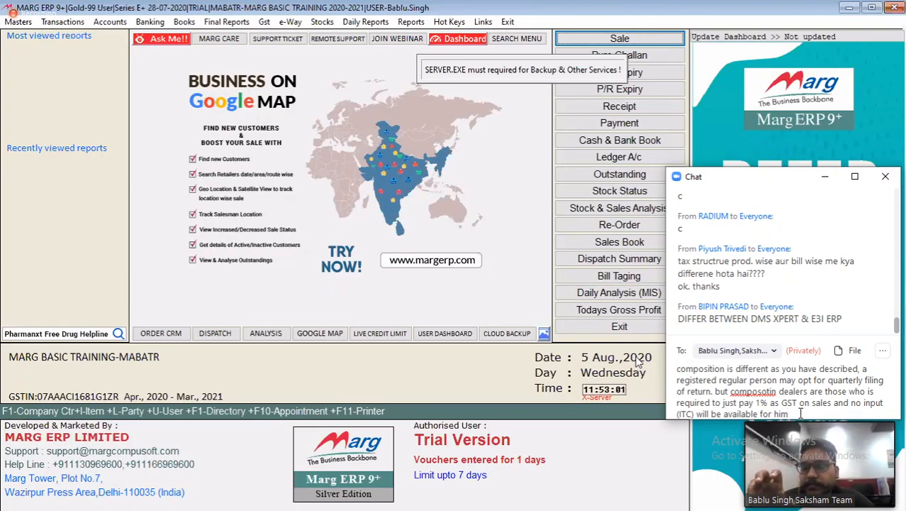
pyautogui.write('.')
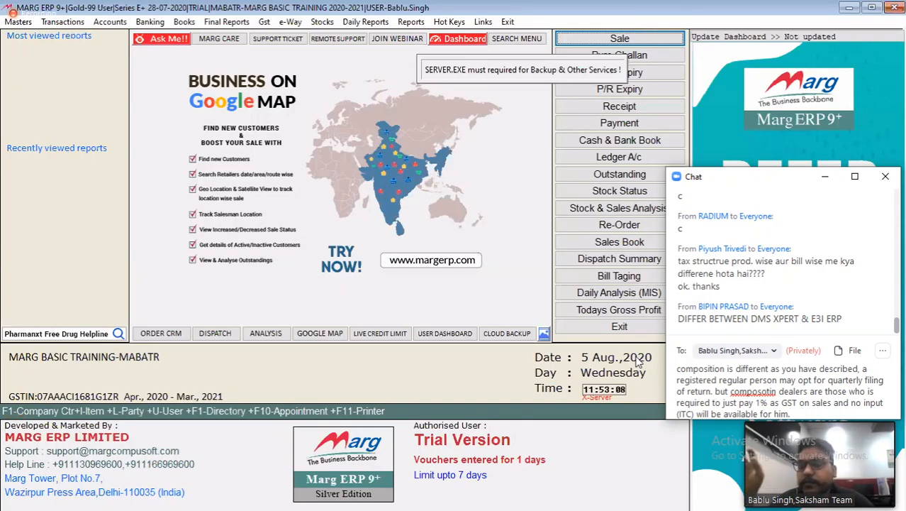
pyautogui.press('Return')
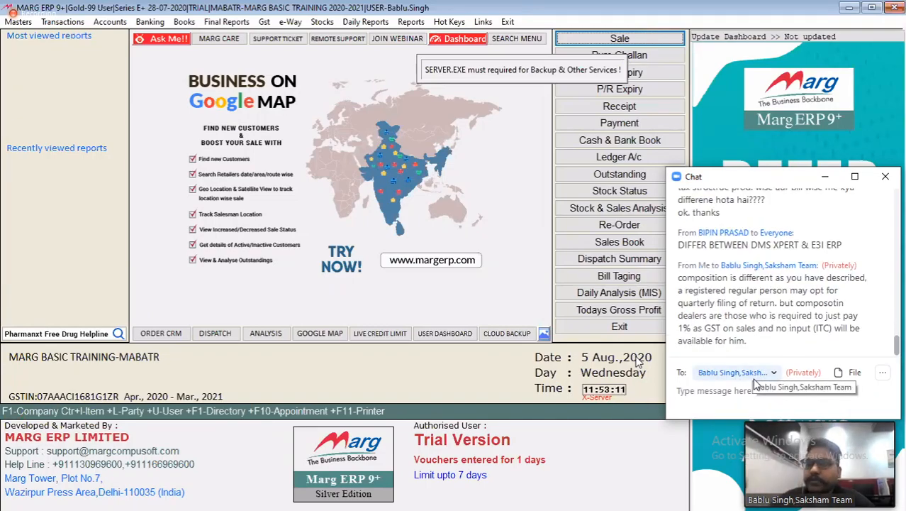
pyautogui.click(825, 177)
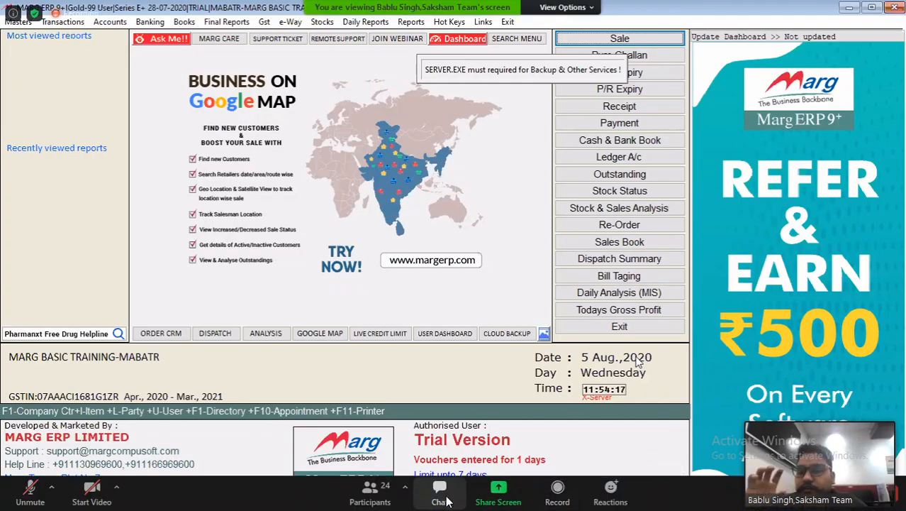
# Reopen the meeting chat and send "ok" privately to the host, leaving the chat minimized
pyautogui.click(441, 497)
pyautogui.write('ok')
pyautogui.press('Return')
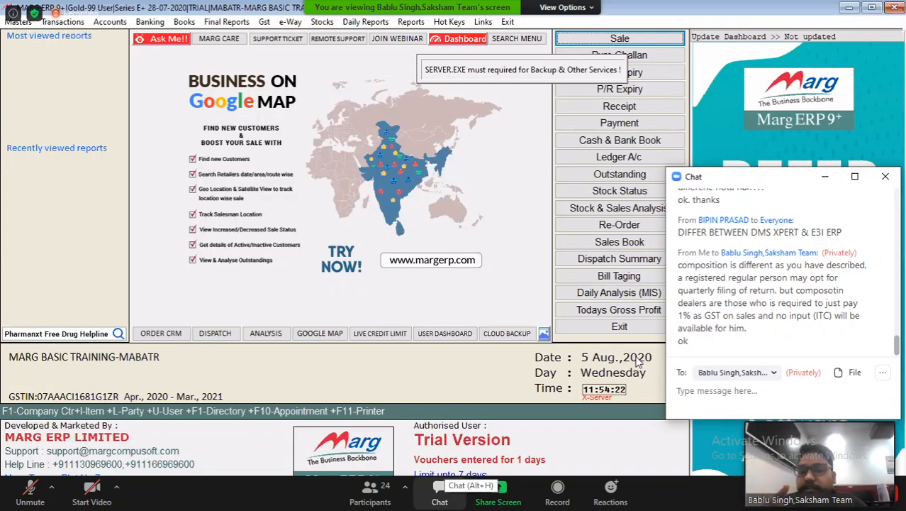
pyautogui.click(834, 179)
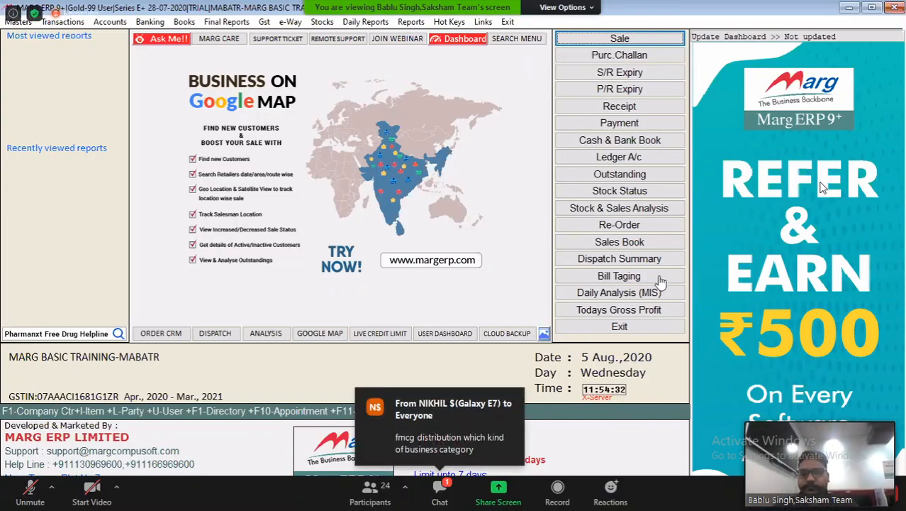
# Exit the current company and reopen MARG BASIC TRAINING from the list of companies
pyautogui.press('Return')
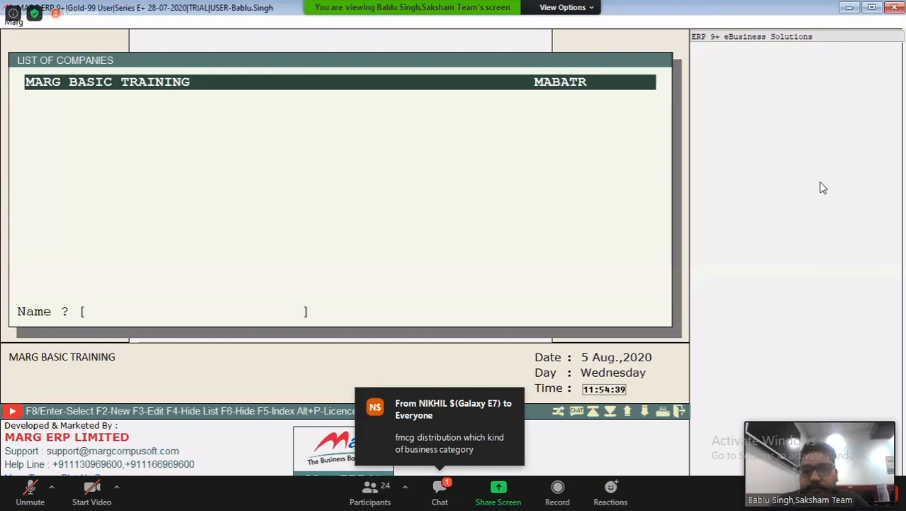
pyautogui.press('Return')
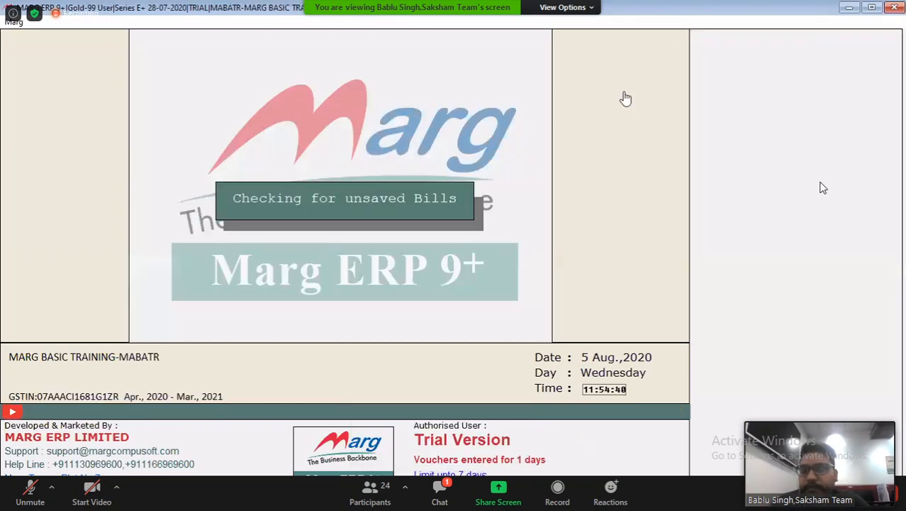
pyautogui.press('Down')
pyautogui.press('Down')
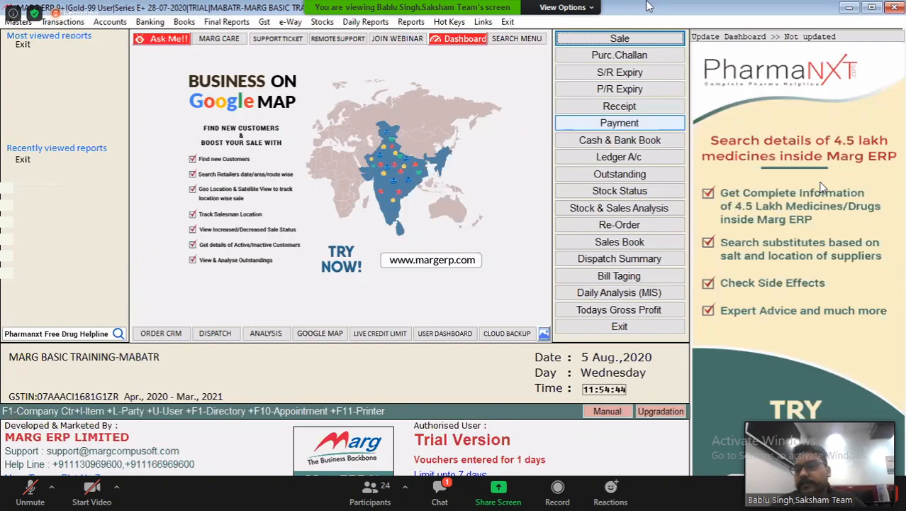
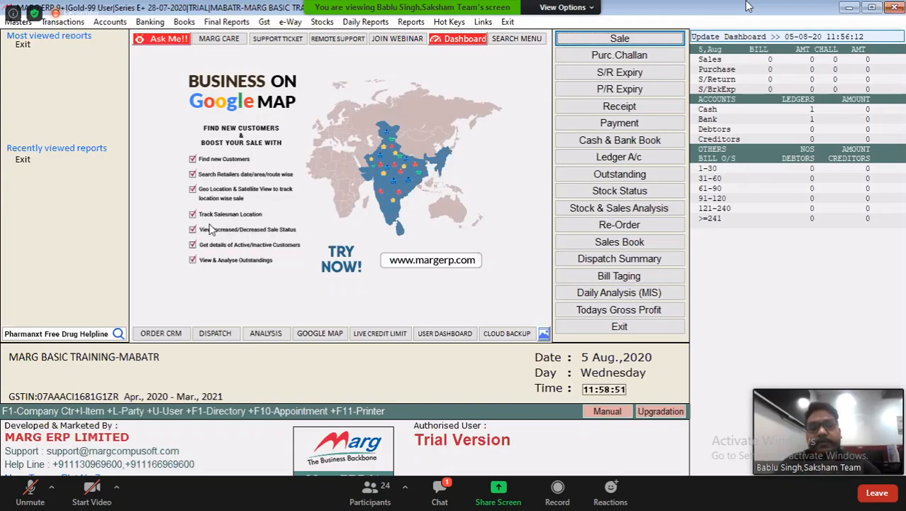
# Open the account groups list for creating a new group and browse it down to the SUNDRY DEBTORS groups
pyautogui.hotkey('alt', 'm')
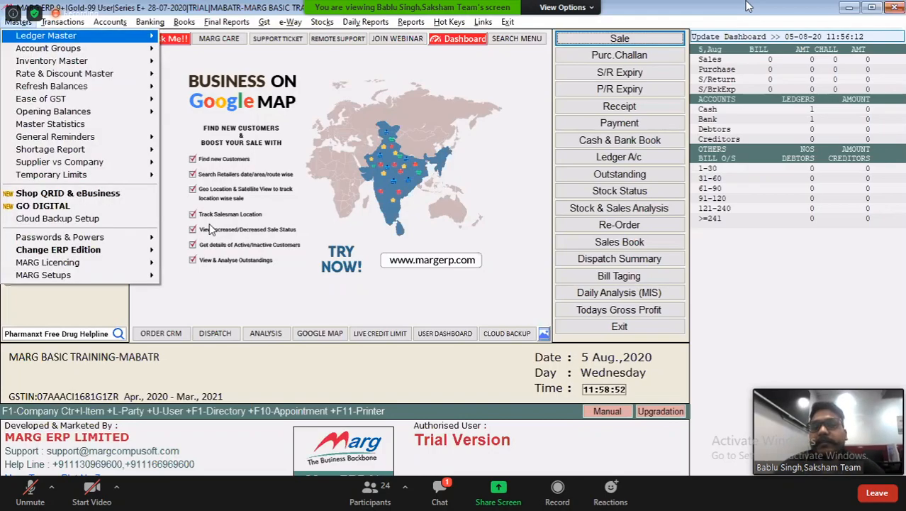
pyautogui.press('Down')
pyautogui.press('Right')
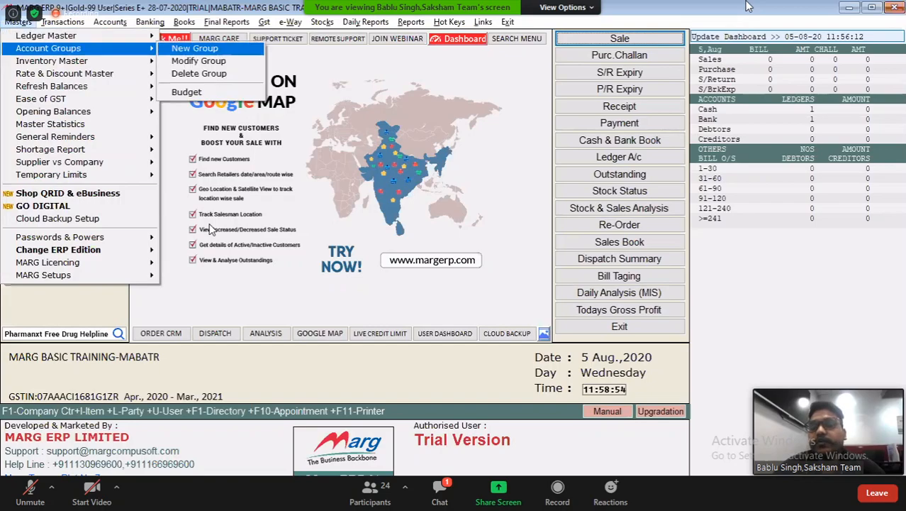
pyautogui.press('Return')
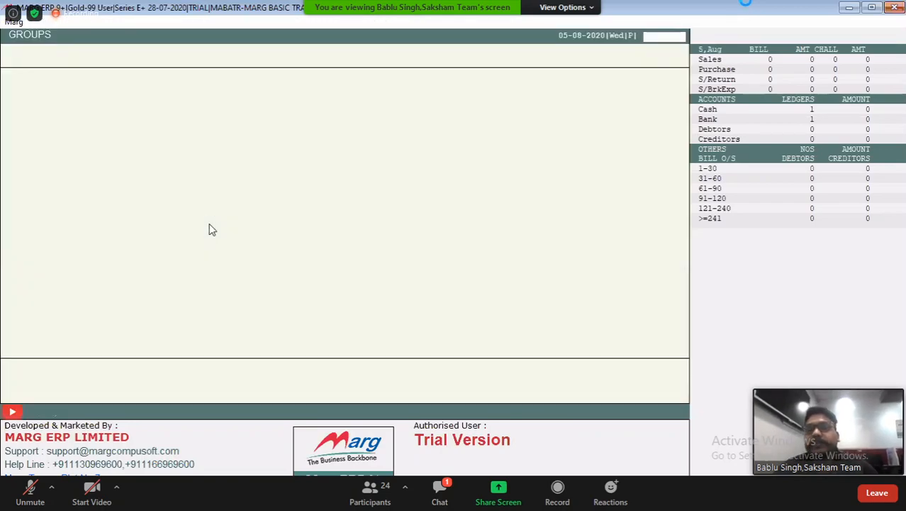
pyautogui.press('Down')
pyautogui.press('Down')
pyautogui.press('Down')
pyautogui.press('Down')
pyautogui.press('Down')
pyautogui.press('Down')
pyautogui.press('Down')
pyautogui.press('Down')
pyautogui.press('Down')
pyautogui.press('Down')
pyautogui.press('Down')
pyautogui.press('Down')
pyautogui.press('Down')
pyautogui.press('Down')
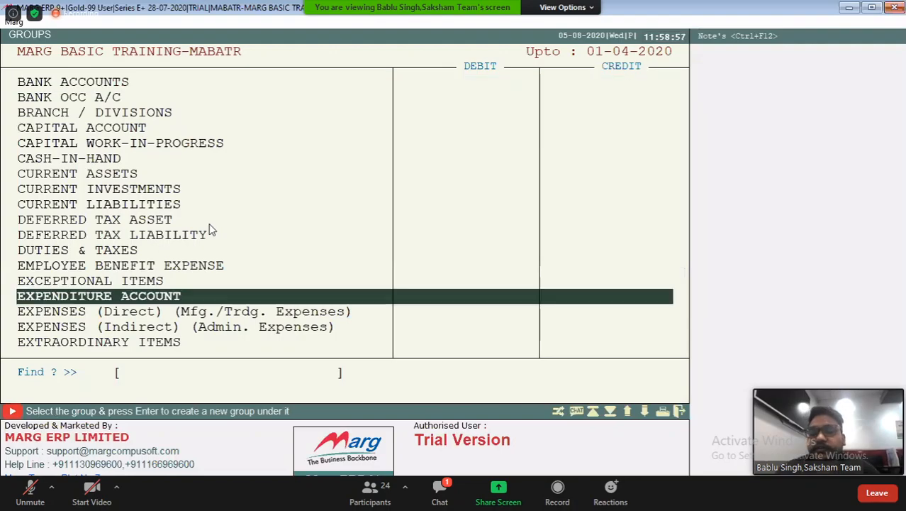
pyautogui.press('pagedown')
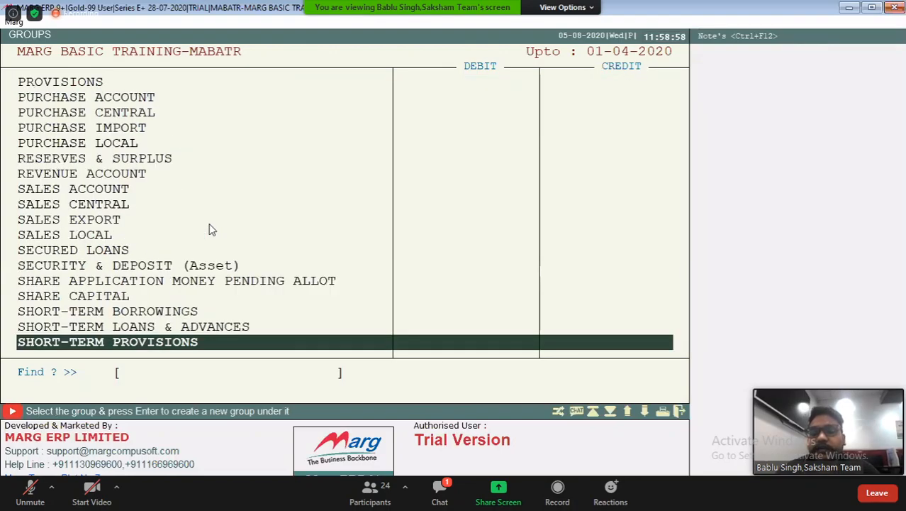
pyautogui.press('pagedown')
pyautogui.click(210, 225)
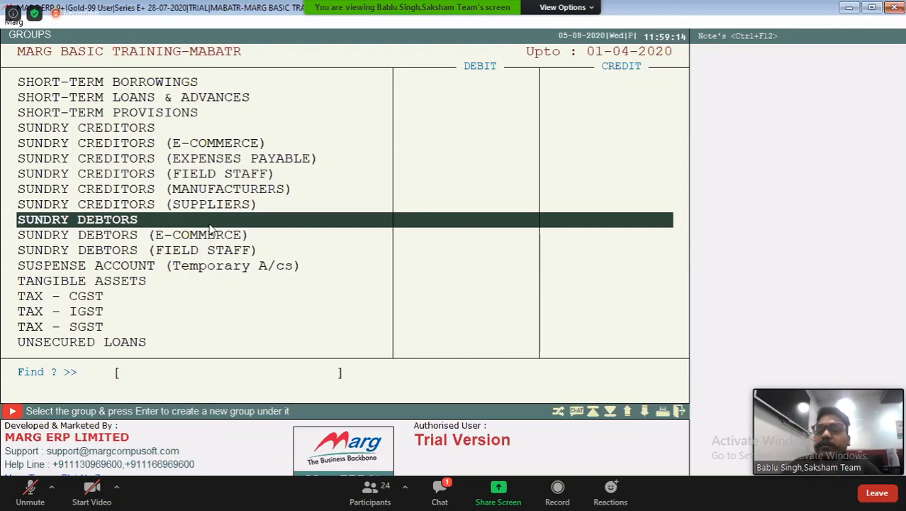
# Examine the SUNDRY CREDITORS groups and the groups starting with F, including FIXED ASSETS, and leave the list
pyautogui.press('Up')
pyautogui.press('Up')
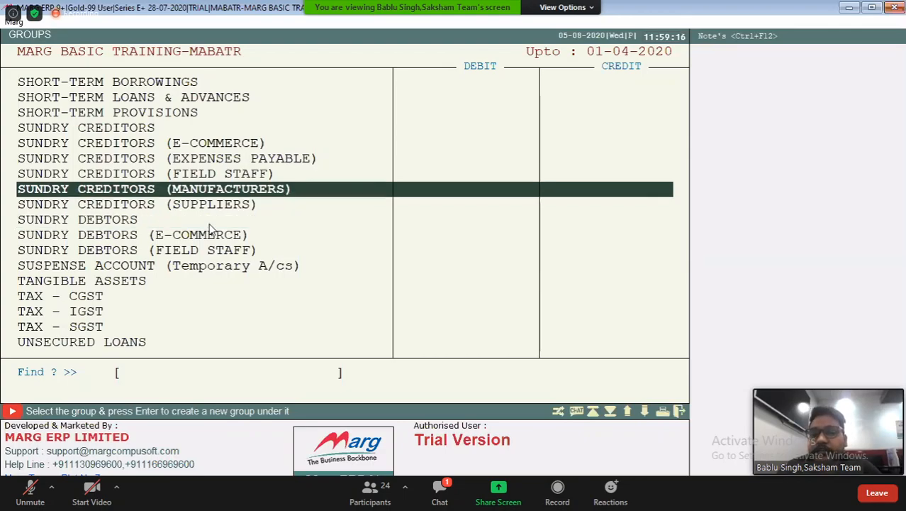
pyautogui.press('Up')
pyautogui.press('Up')
pyautogui.press('Up')
pyautogui.press('Up')
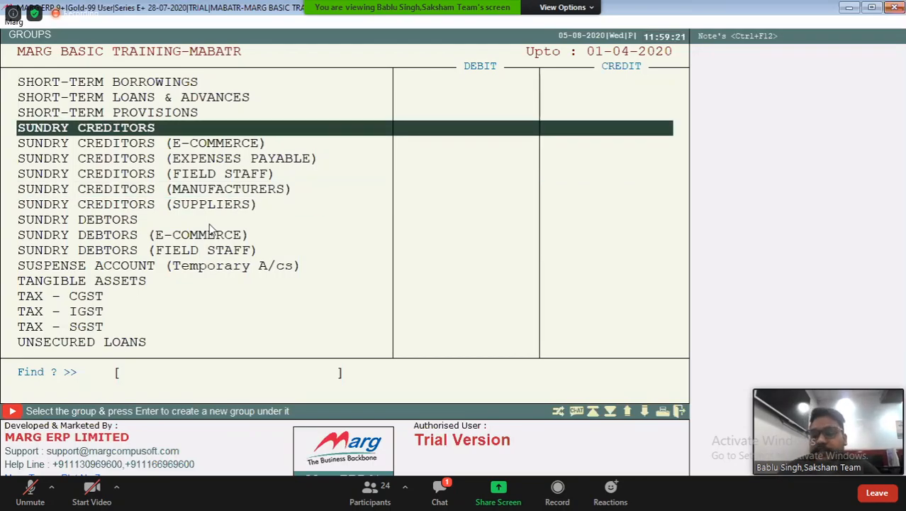
pyautogui.press('Up')
pyautogui.press('Up')
pyautogui.press('Up')
pyautogui.press('Up')
pyautogui.press('Up')
pyautogui.press('Up')
pyautogui.press('Up')
pyautogui.press('Up')
pyautogui.press('Up')
pyautogui.press('Up')
pyautogui.press('Up')
pyautogui.press('Up')
pyautogui.press('Up')
pyautogui.press('Up')
pyautogui.press('Up')
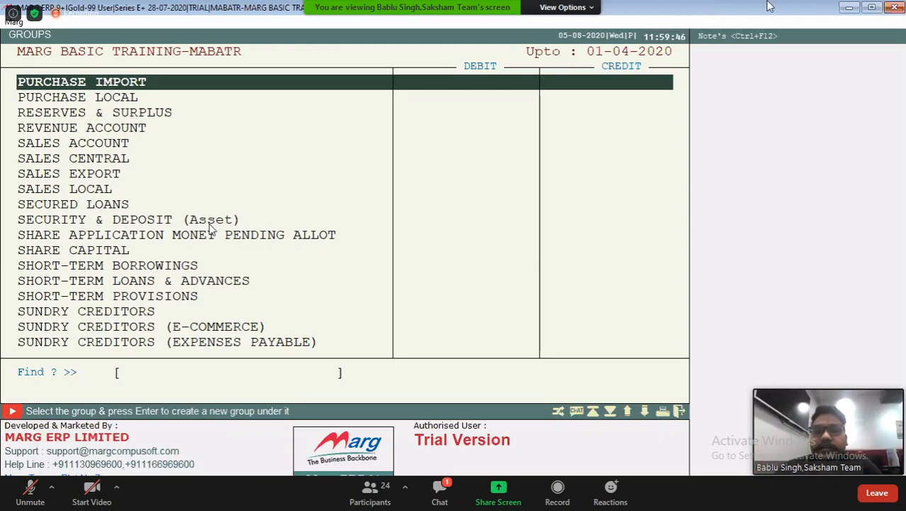
pyautogui.write('F')
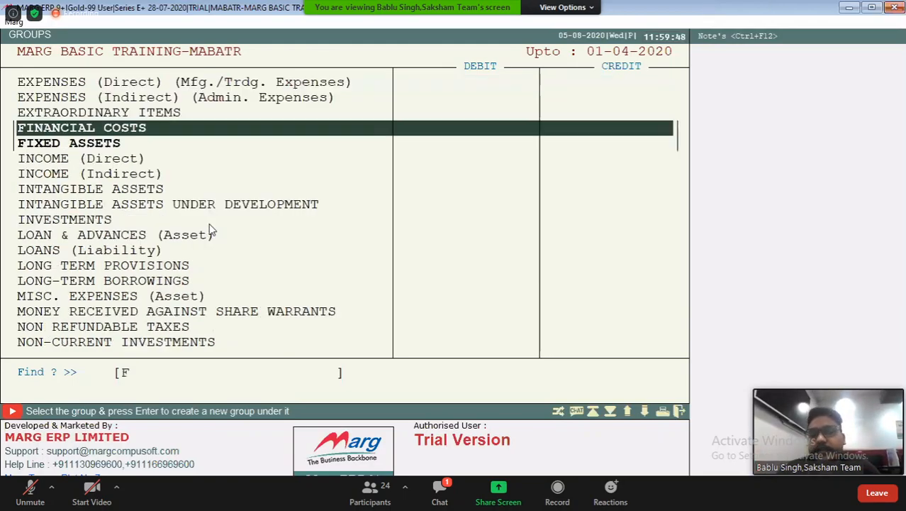
pyautogui.press('Down')
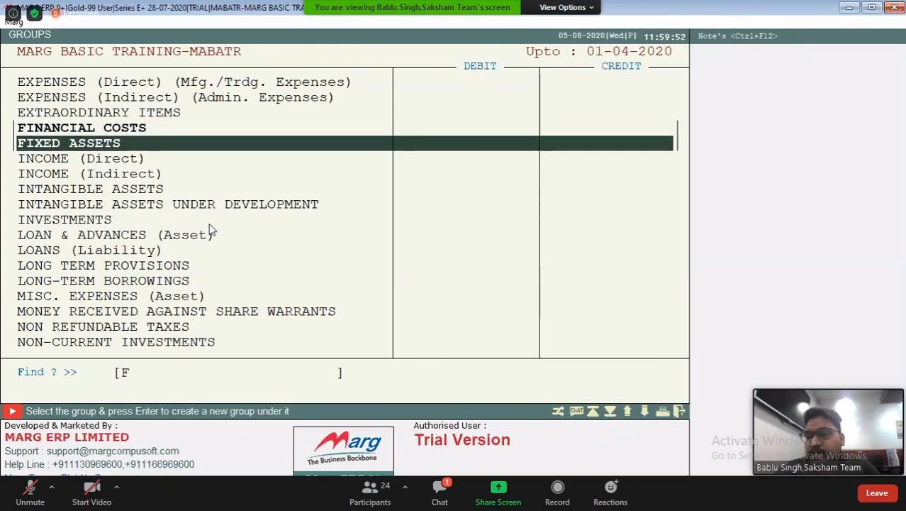
pyautogui.press('Escape')
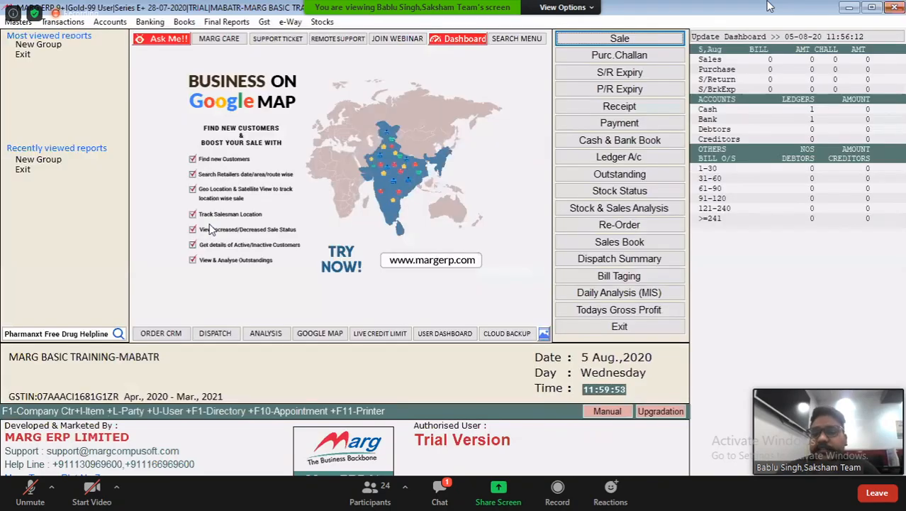
# Start a new account group under BANK ACCOUNTS
pyautogui.hotkey('alt', 'm')
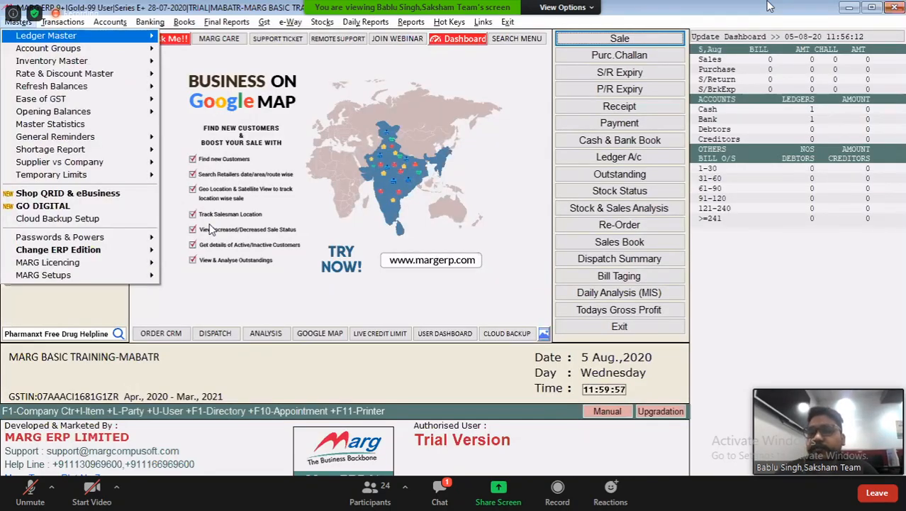
pyautogui.press('Down')
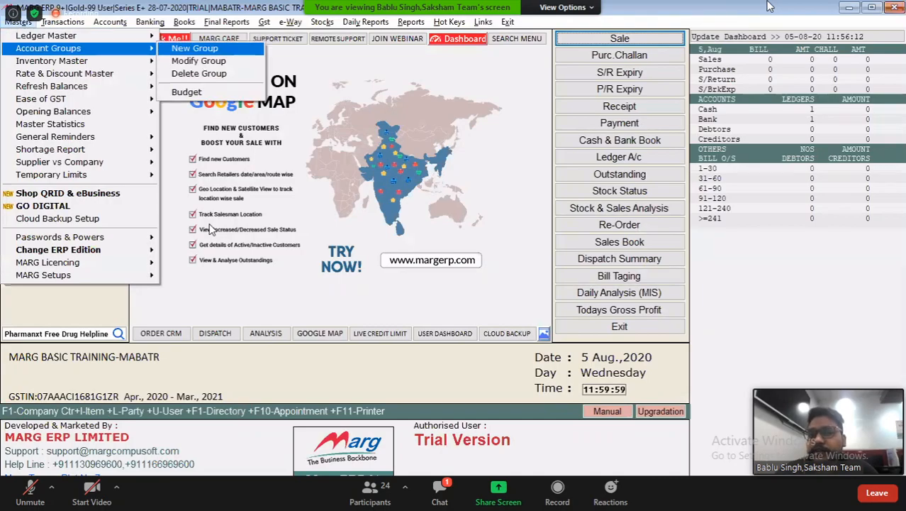
pyautogui.press('Return')
pyautogui.write('CU')
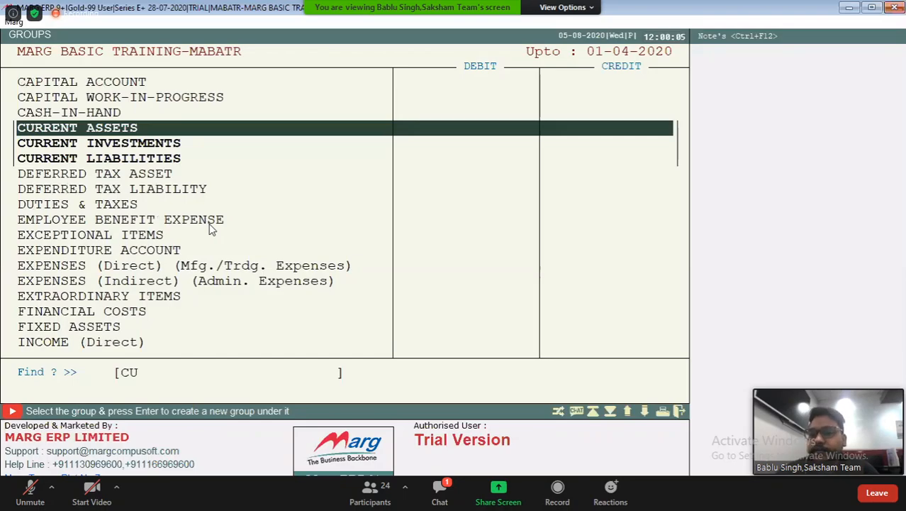
pyautogui.press('BackSpace')
pyautogui.press('BackSpace')
pyautogui.write('BA')
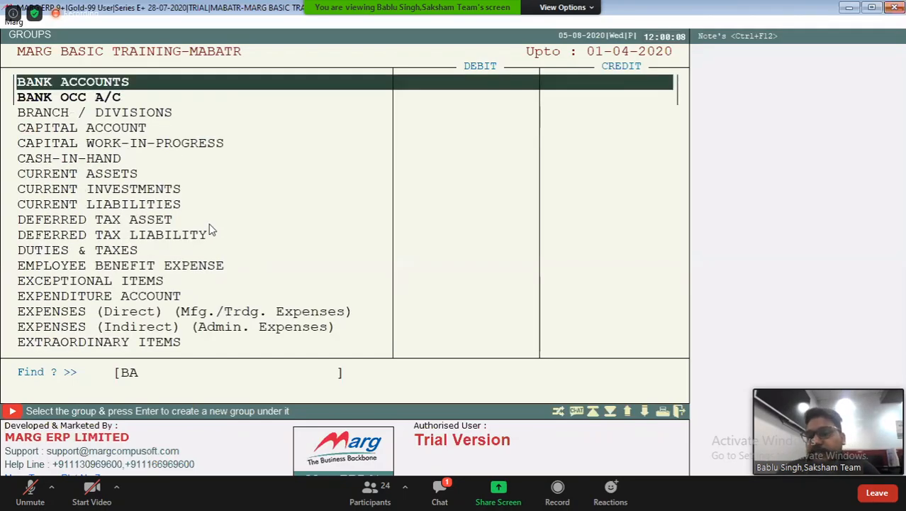
pyautogui.press('Return')
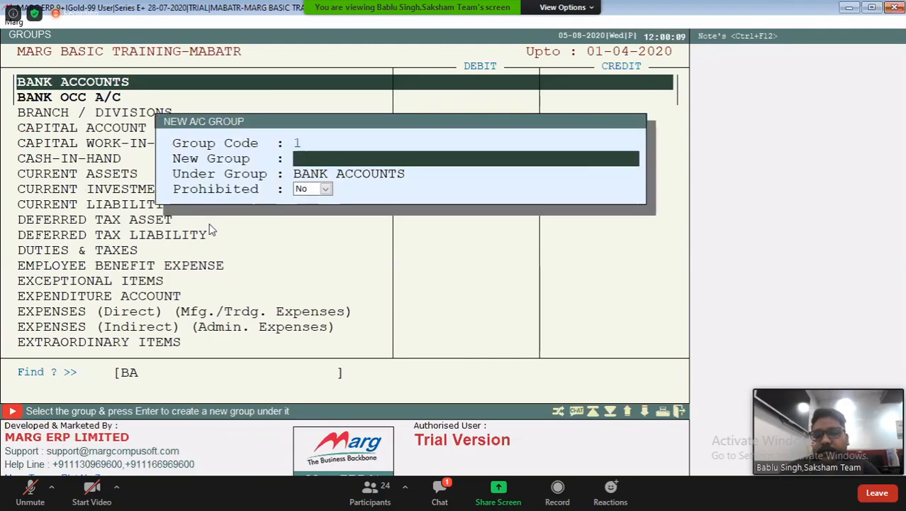
# Name the new group CURRENT ACCOUNTS, save it with Prohibited set to No, and look it up in the group list
pyautogui.write('CURRENT ')
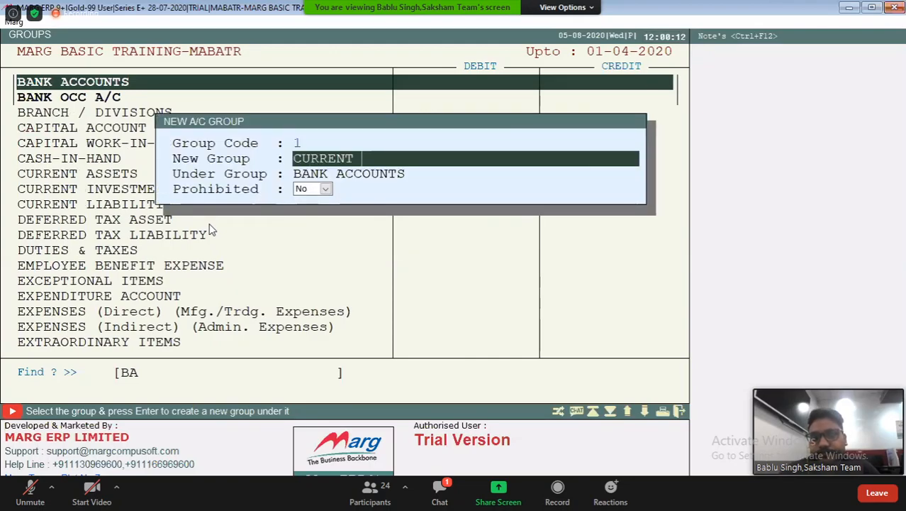
pyautogui.write('ACCOUNT')
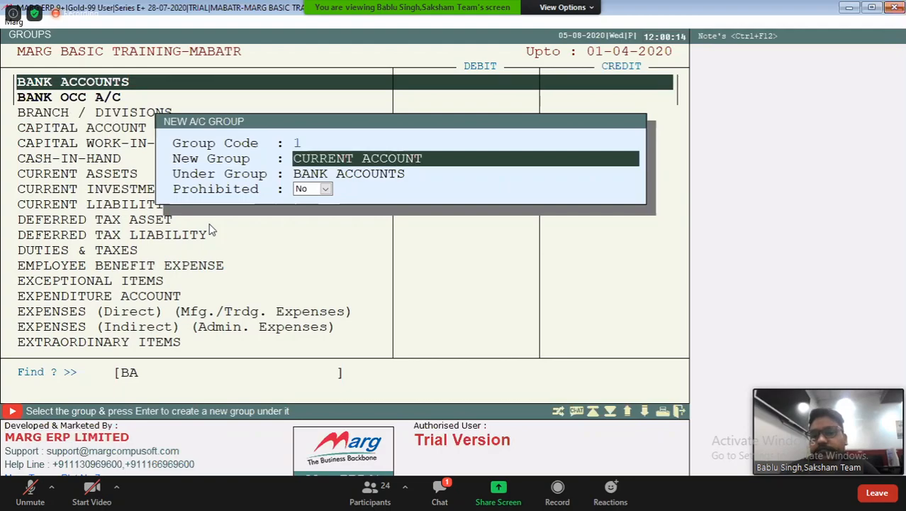
pyautogui.write('S')
pyautogui.press('Return')
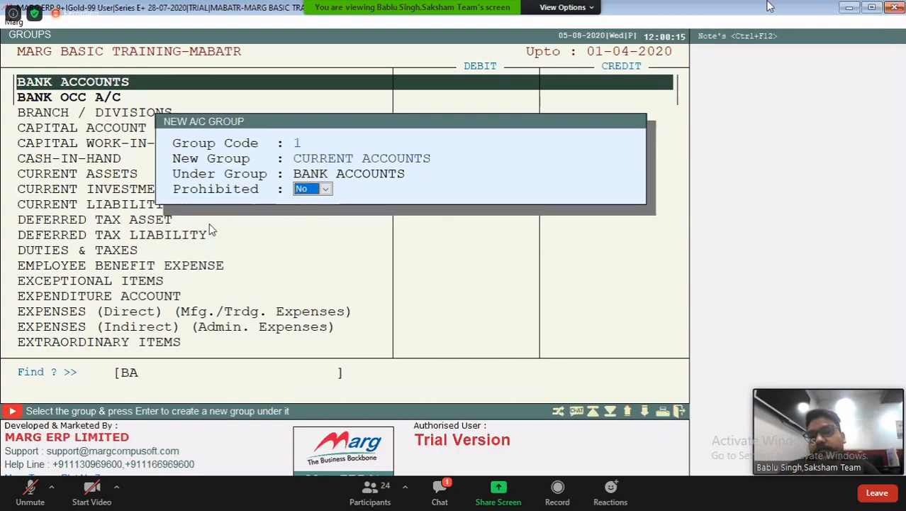
pyautogui.press('Return')
pyautogui.write('CU')
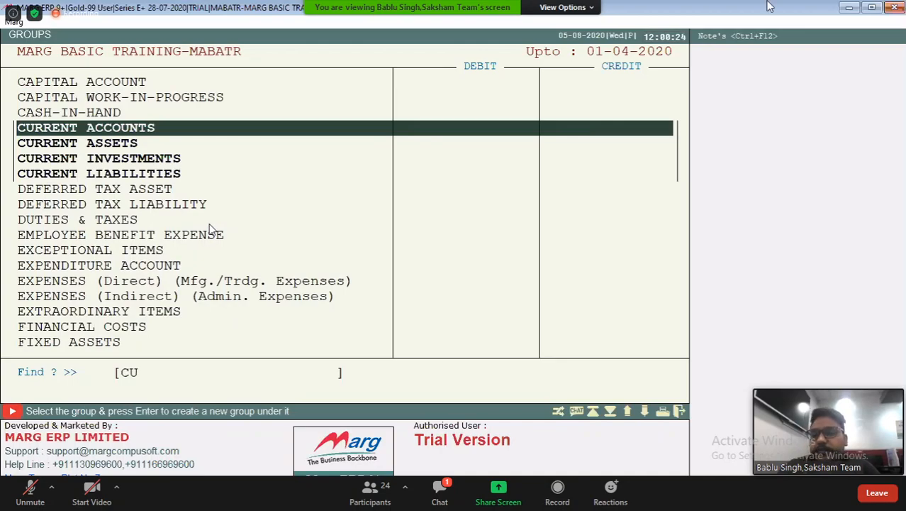
pyautogui.press('Escape')
# Open the CURRENT ACCOUNTS group for modification and close it without editing
pyautogui.hotkey('alt', 'm')
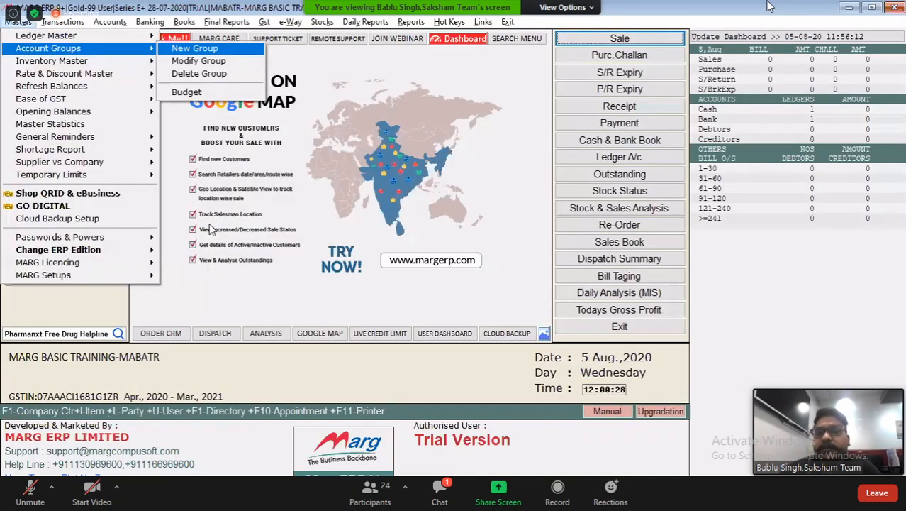
pyautogui.press('Down')
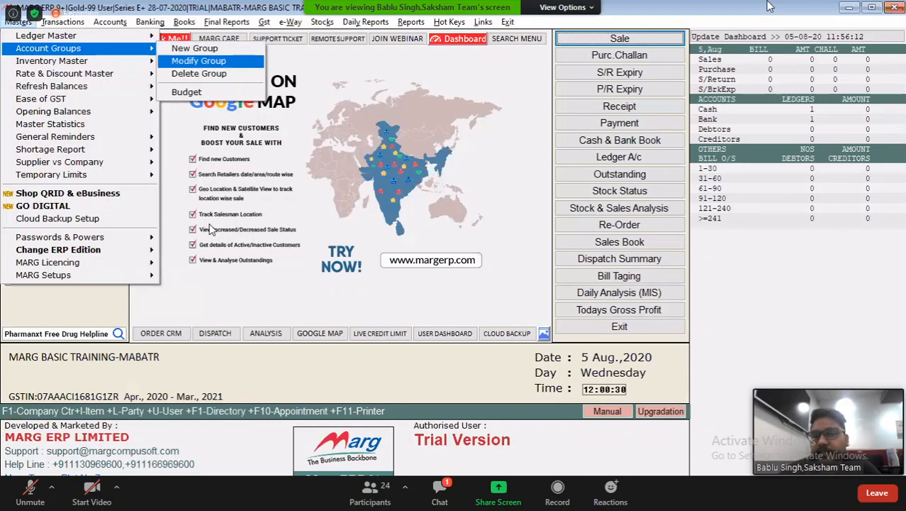
pyautogui.press('Return')
pyautogui.write('CU')
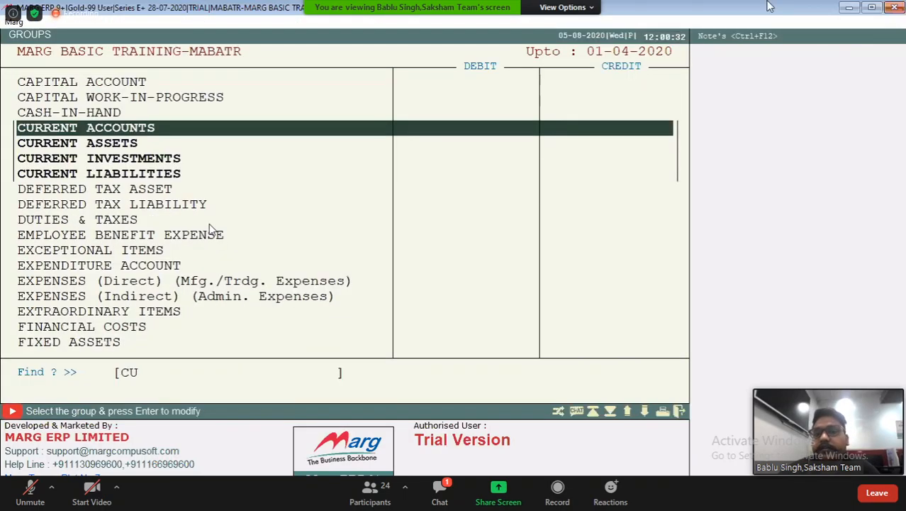
pyautogui.press('Return')
pyautogui.press('Escape')
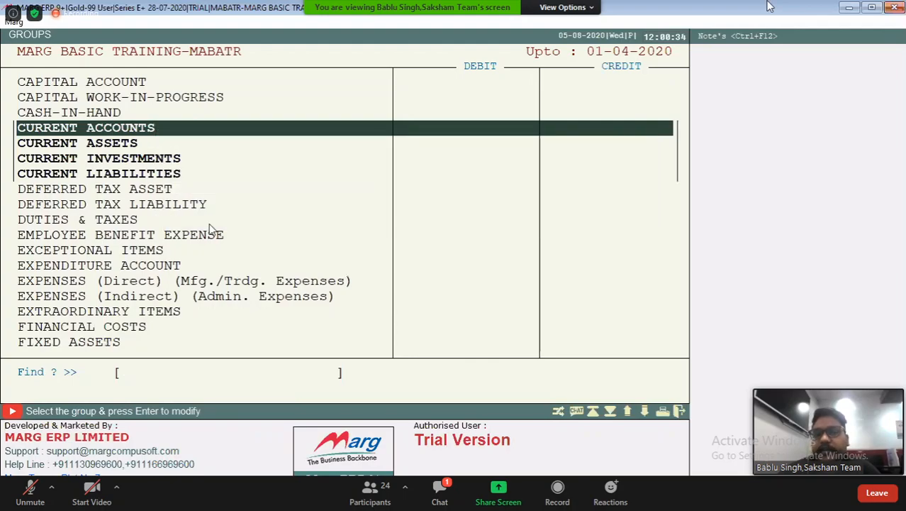
pyautogui.press('Escape')
pyautogui.press('Right')
pyautogui.press('Down')
pyautogui.press('Down')
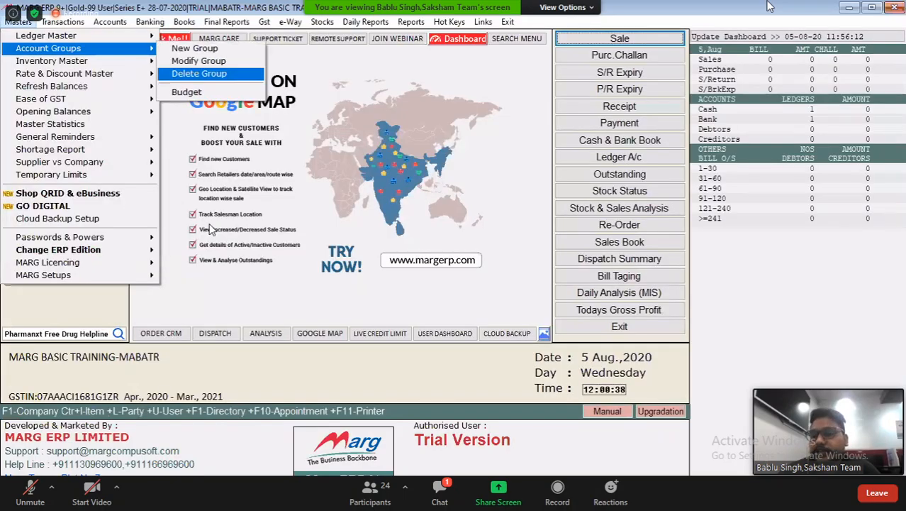
pyautogui.press('Escape')
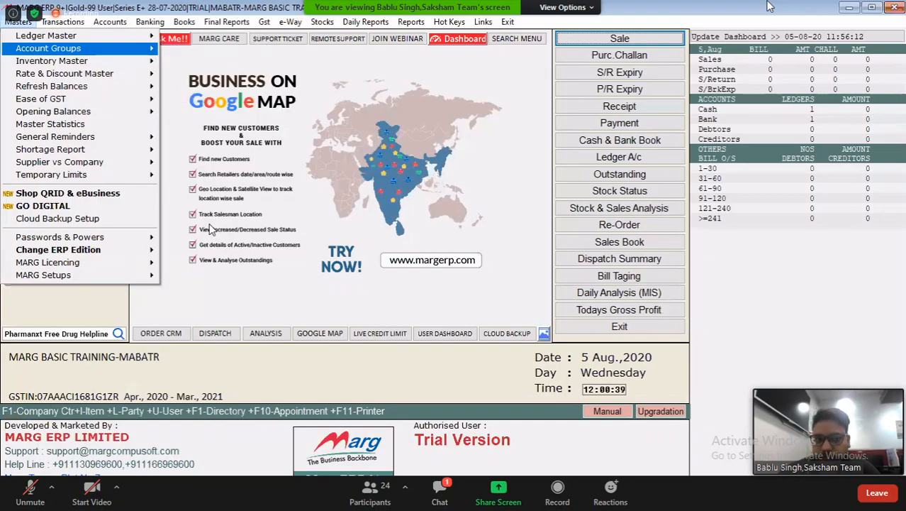
# Start a new ledger under the CURRENT ACCOUNTS group
pyautogui.press('Up')
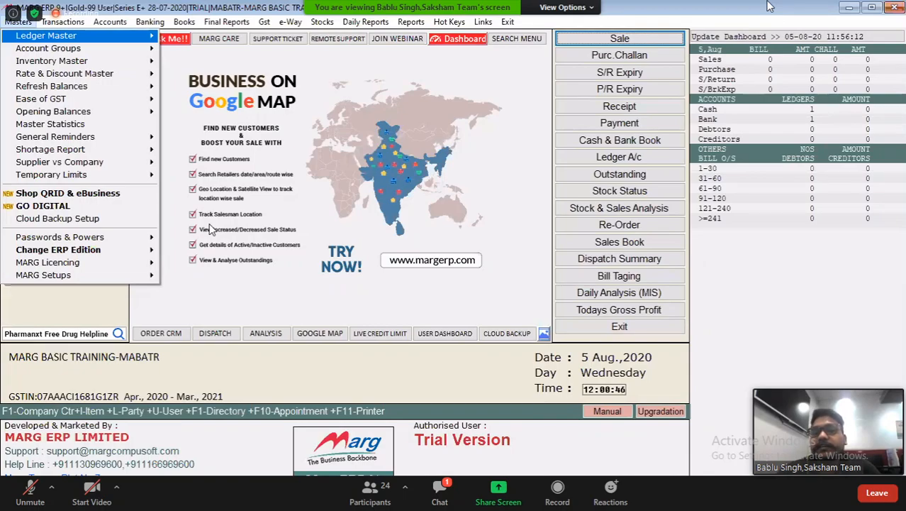
pyautogui.press('Right')
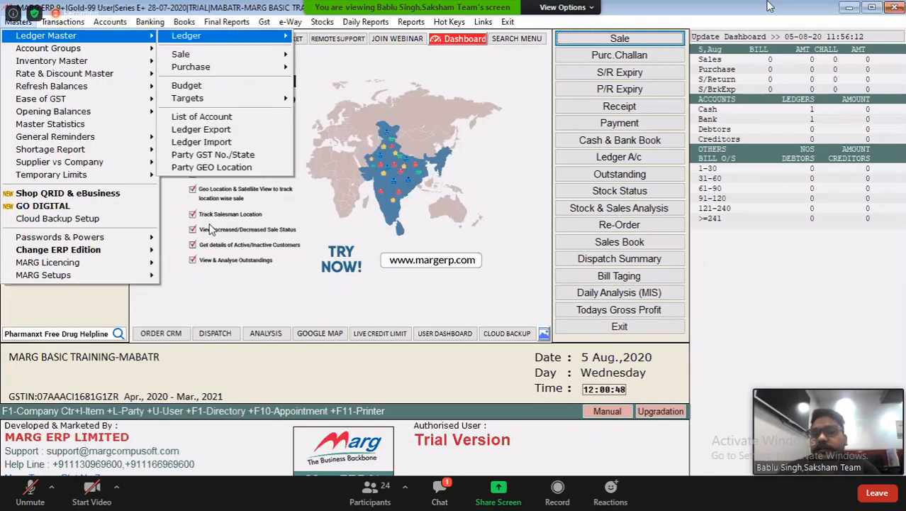
pyautogui.press('Right')
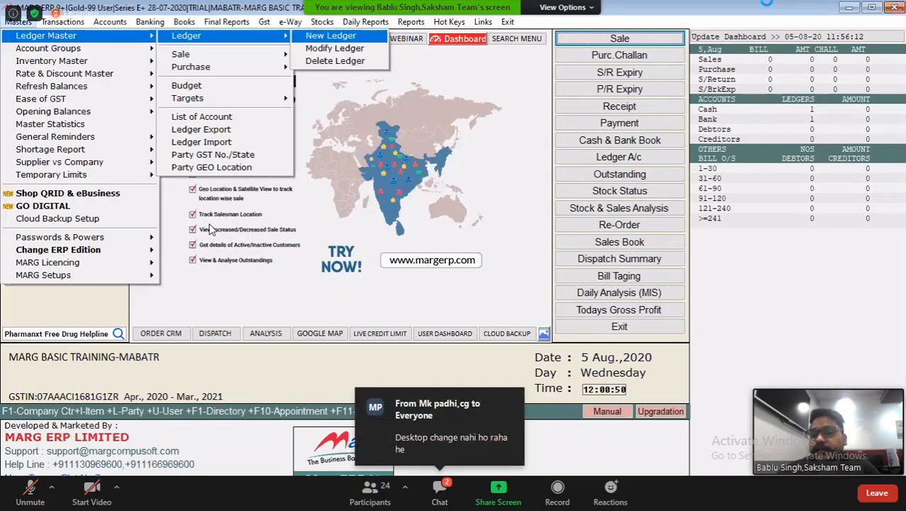
pyautogui.press('Return')
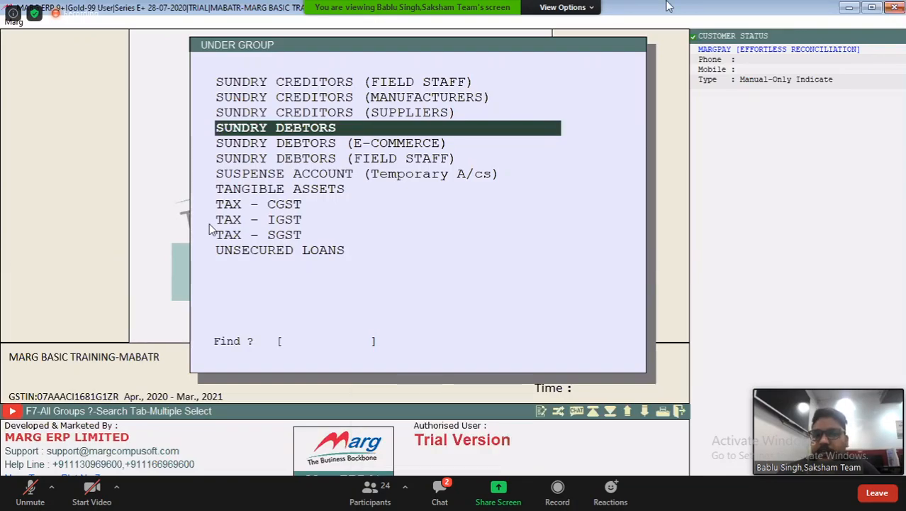
pyautogui.press('Up')
pyautogui.press('Down')
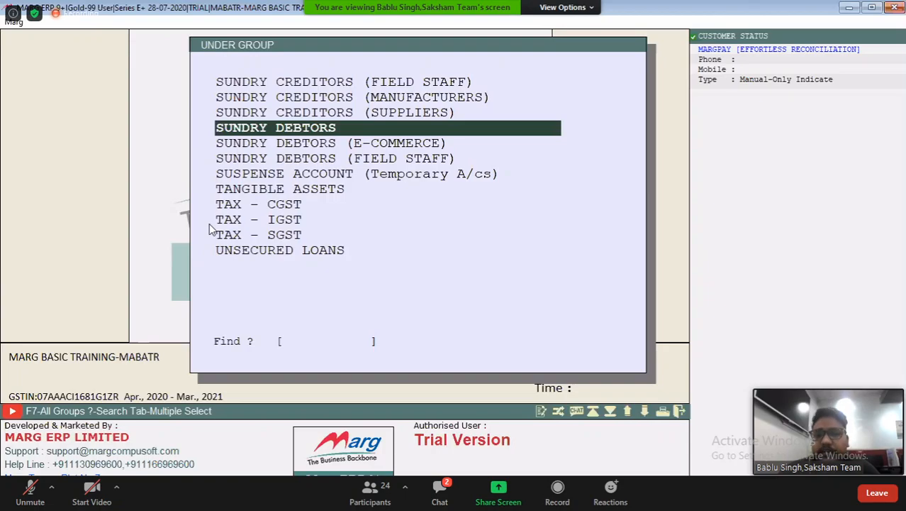
pyautogui.write('CU')
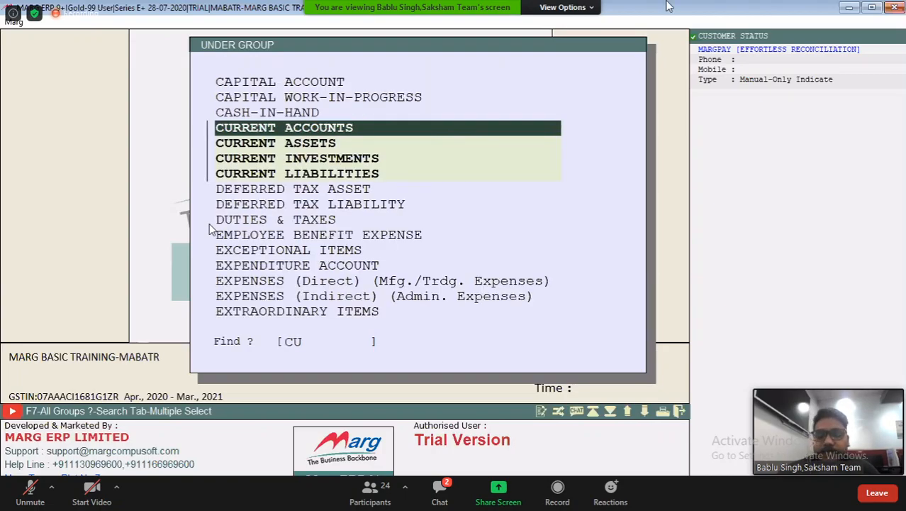
pyautogui.press('Return')
# Name the new ledger STATE BANK OF INDIA and set its closing day to SUNDAY
pyautogui.write('SB')
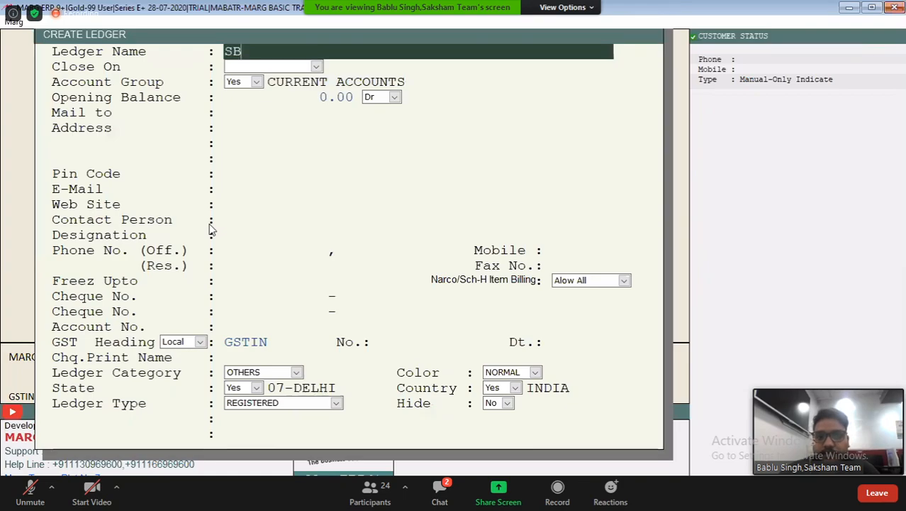
pyautogui.write('I')
pyautogui.press('BackSpace')
pyautogui.press('BackSpace')
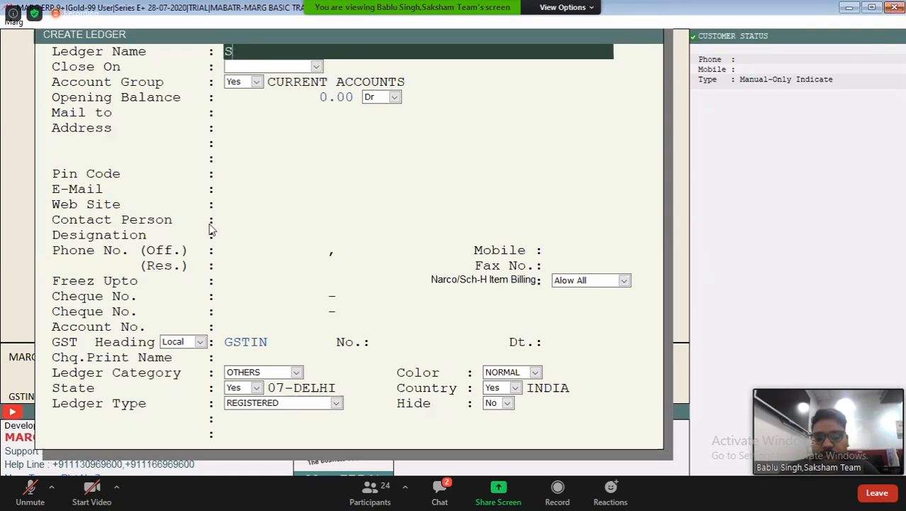
pyautogui.write('TATE BANK ')
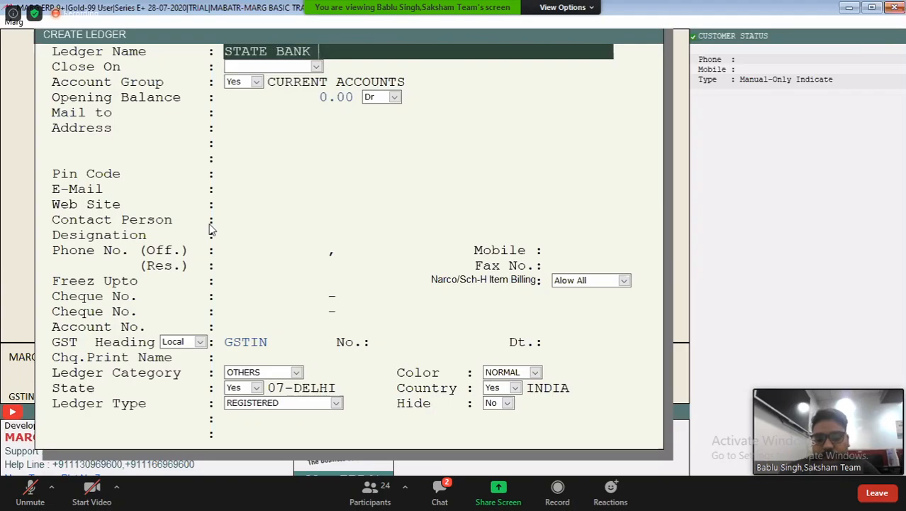
pyautogui.write('OF INDIA')
pyautogui.press('Return')
pyautogui.hotkey('alt', 'Down')
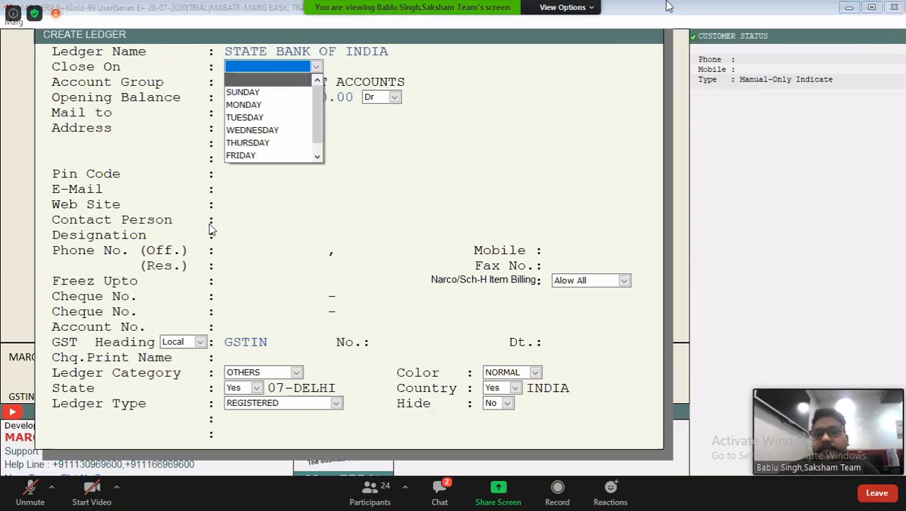
pyautogui.press('Down')
pyautogui.press('Return')
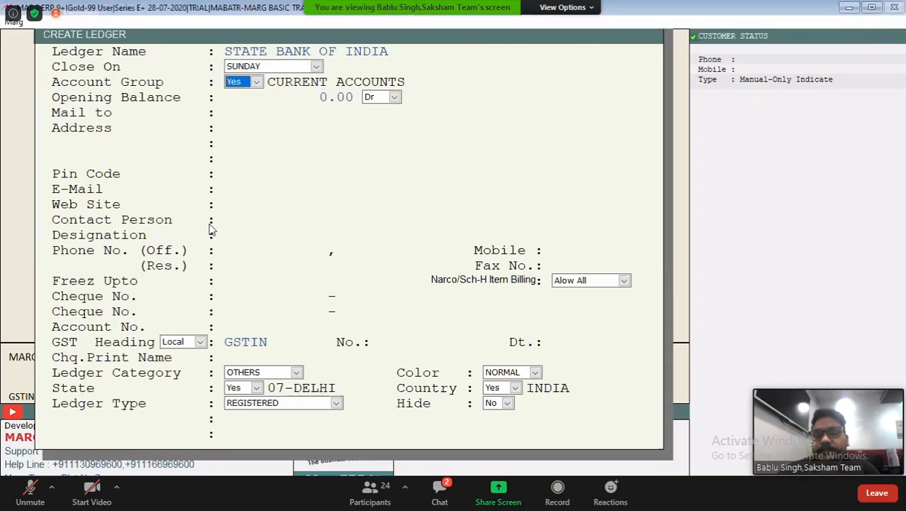
# Enter the bank account number for the ledger, accepting the default group, balance and mailing name and leaving address and contact details blank
pyautogui.press('Return')
pyautogui.press('Return')
pyautogui.press('Return')
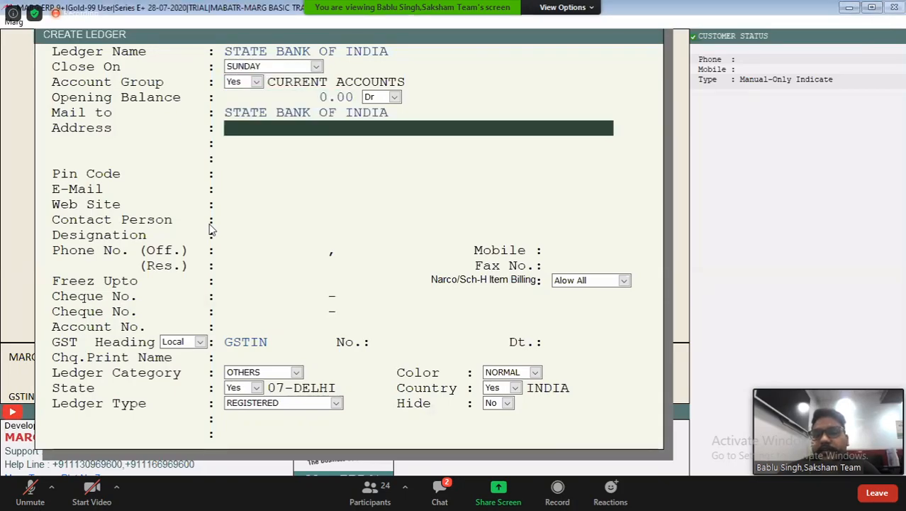
pyautogui.press('Return')
pyautogui.press('Return')
pyautogui.press('Return')
pyautogui.press('Return')
pyautogui.press('Return')
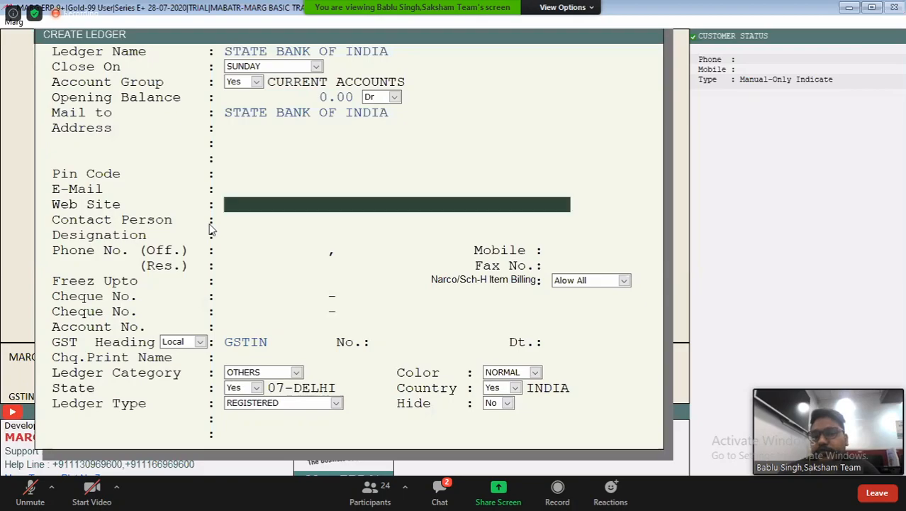
pyautogui.press('Return')
pyautogui.press('Return')
pyautogui.press('Return')
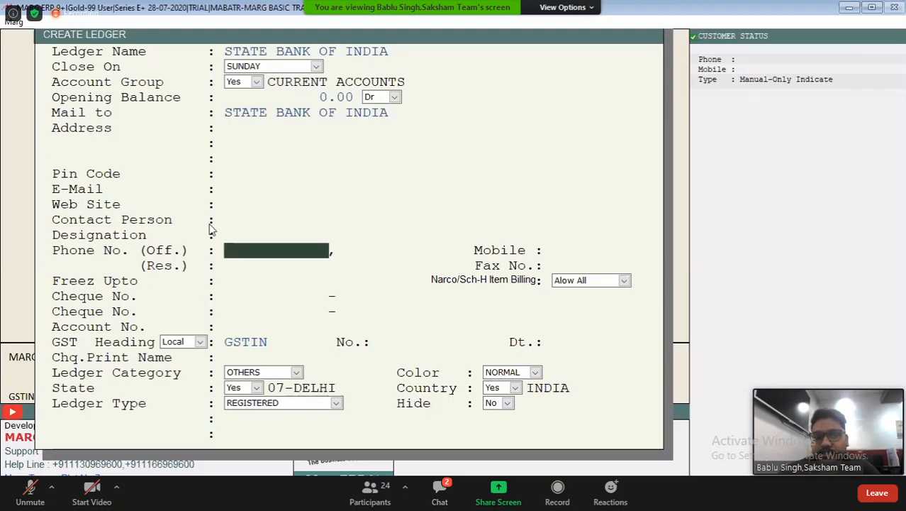
pyautogui.press('Return')
pyautogui.press('Return')
pyautogui.press('Return')
pyautogui.press('Return')
pyautogui.press('Return')
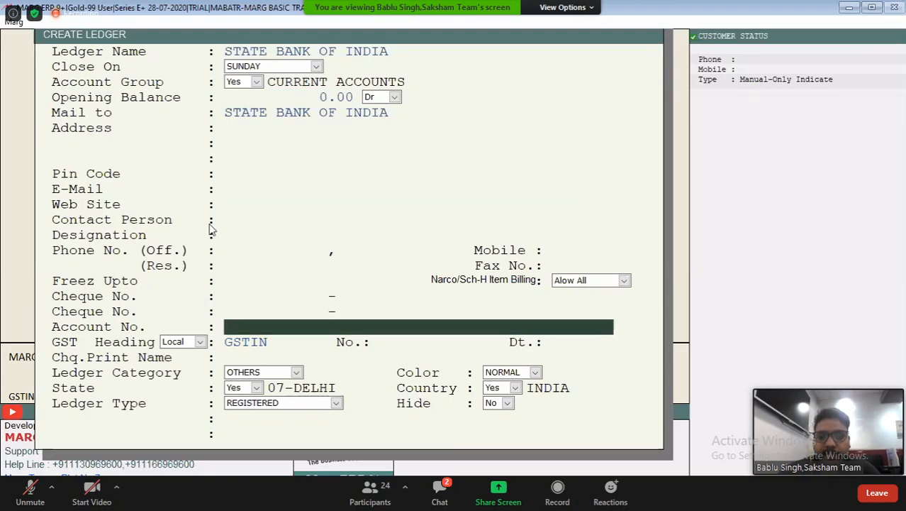
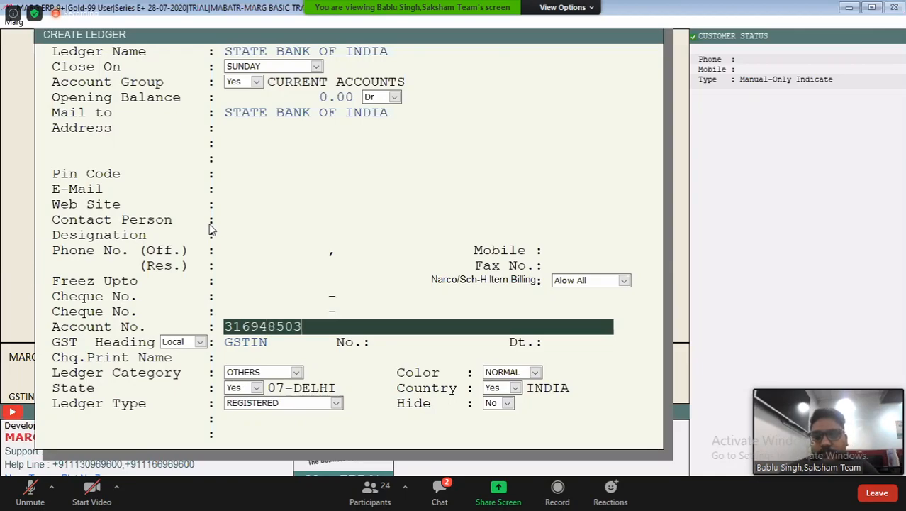
pyautogui.press('Return')
# Save the STATE BANK OF INDIA ledger with category OTHERS and return to the group selection
pyautogui.press('Return')
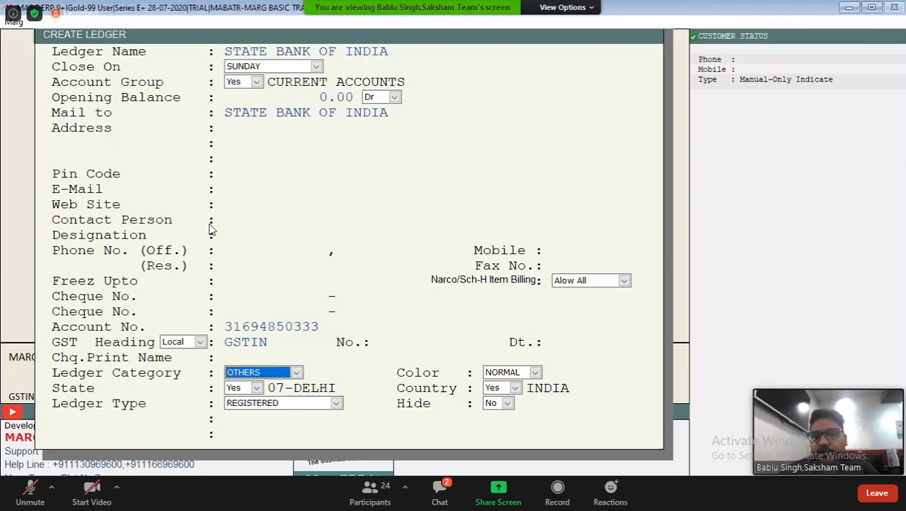
pyautogui.press('Return')
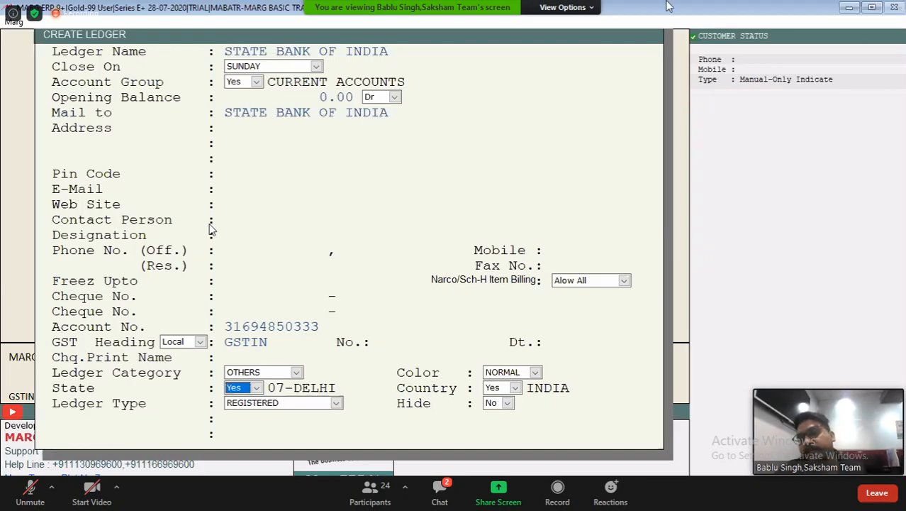
pyautogui.press('pagedown')
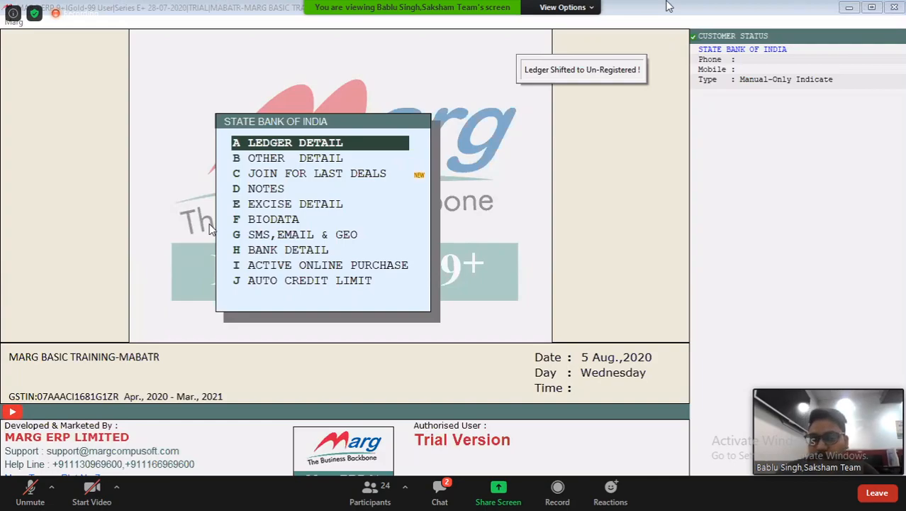
pyautogui.press('Escape')
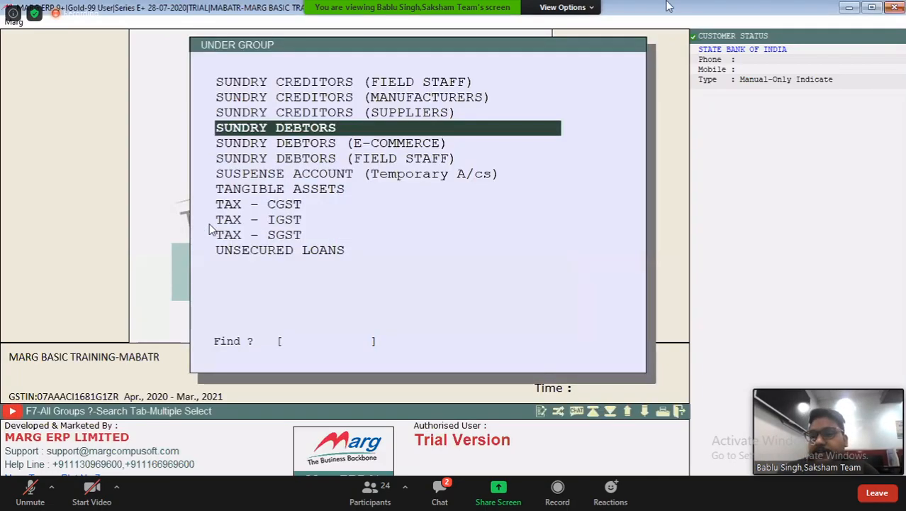
# Start a new ledger under SUNDRY DEBTORS and name it DEEPAK SALES
pyautogui.press('Return')
pyautogui.write('DE')
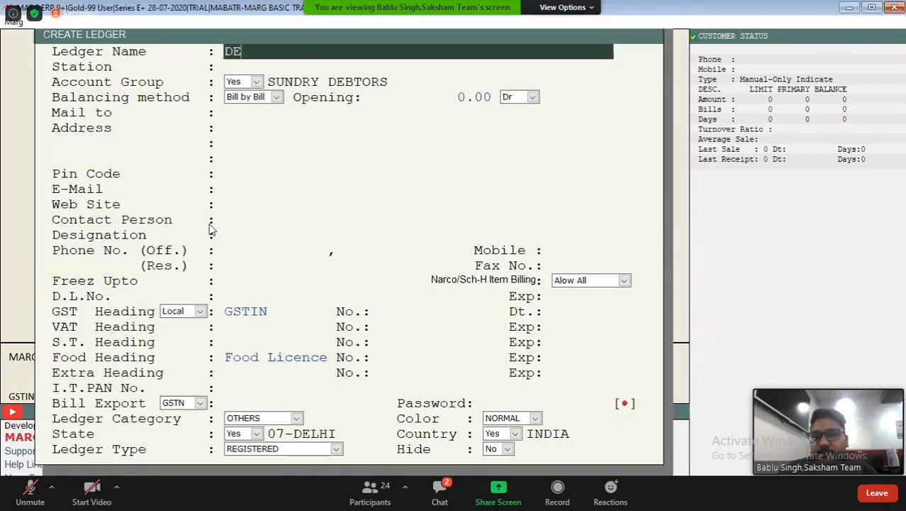
pyautogui.write('EPAK')
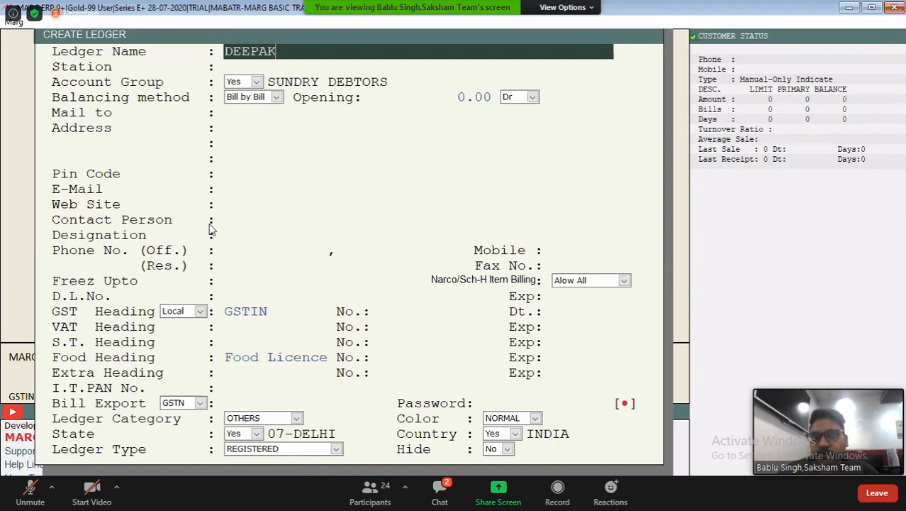
pyautogui.write(' SALES')
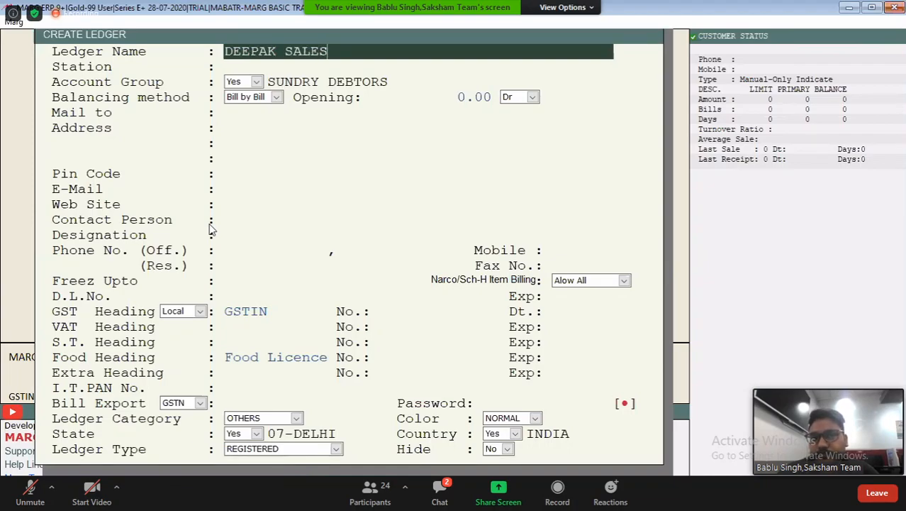
pyautogui.press('Return')
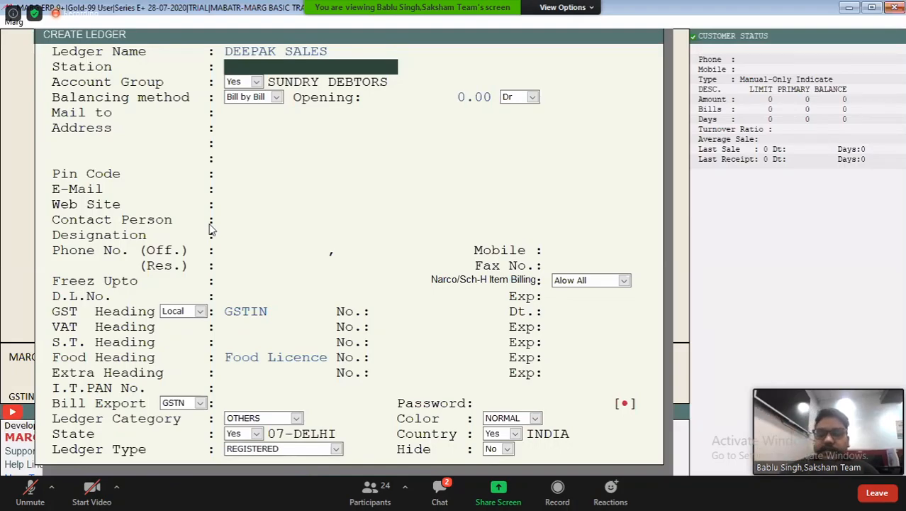
# Leave the station blank, review the balancing methods and choose Bill by Bill for the DEEPAK SALES ledger
pyautogui.press('Return')
pyautogui.press('Return')
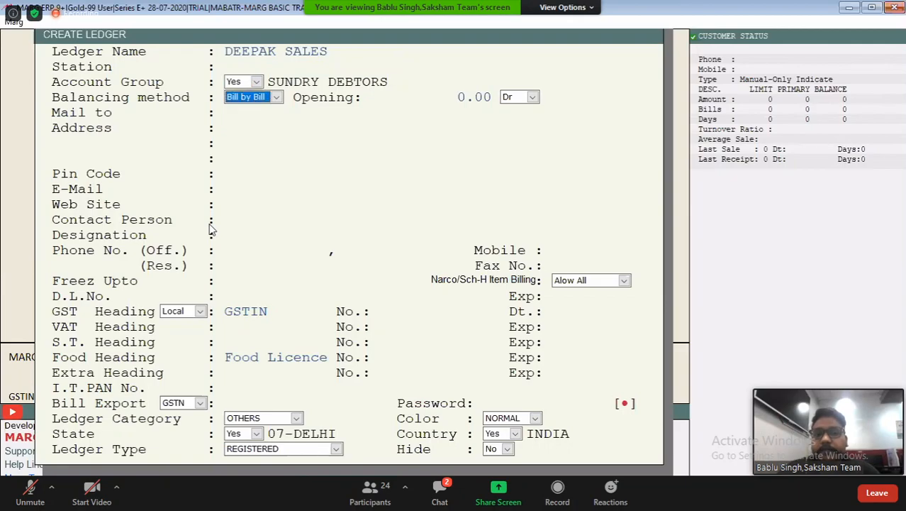
pyautogui.press('space')
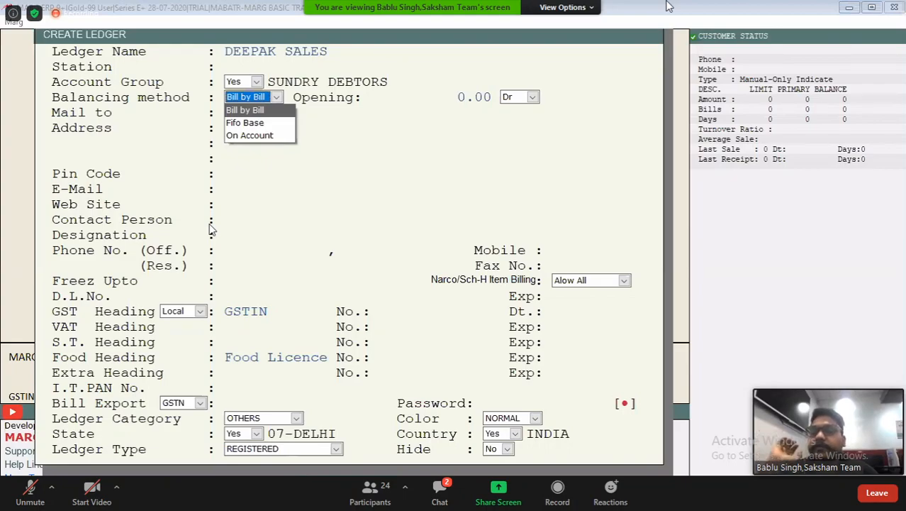
pyautogui.press('Down')
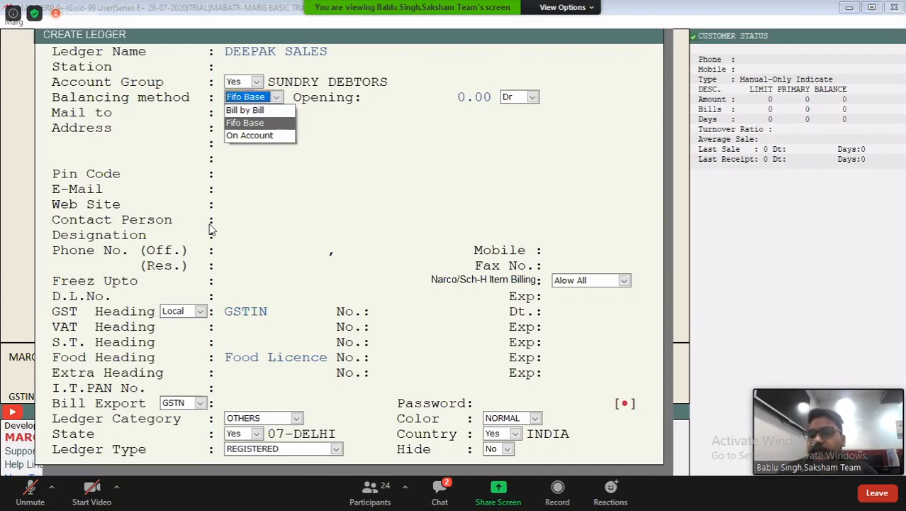
pyautogui.press('Down')
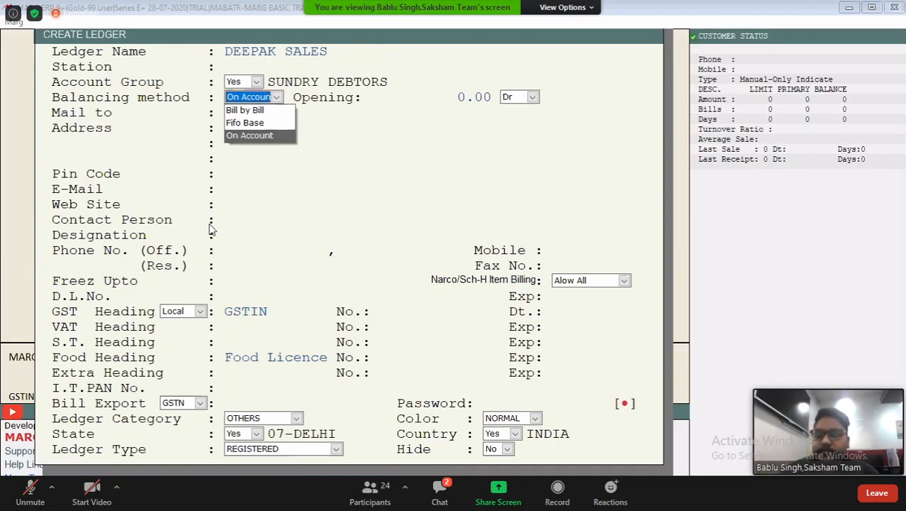
pyautogui.press('Up')
pyautogui.press('Up')
pyautogui.press('Return')
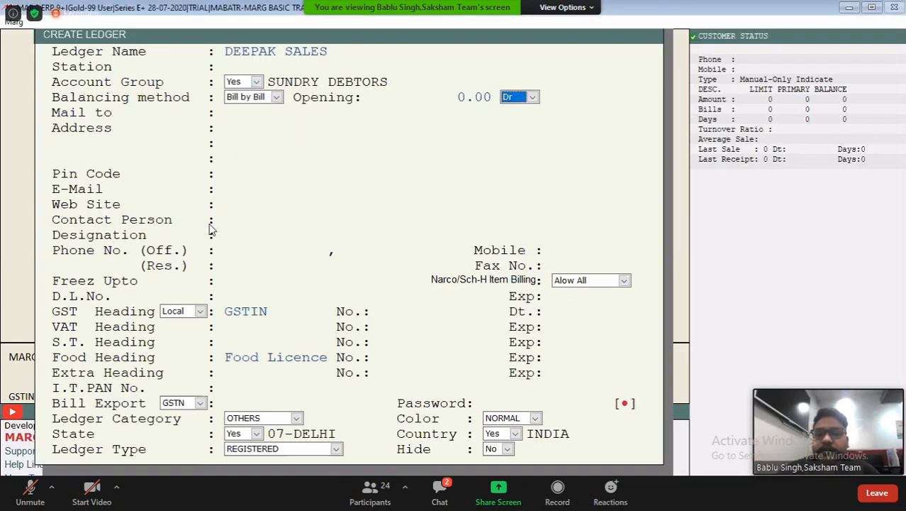
# Accept the remaining defaults with address, contact and tax details blank, save the DEEPAK SALES ledger and close its detail list
pyautogui.press('Return')
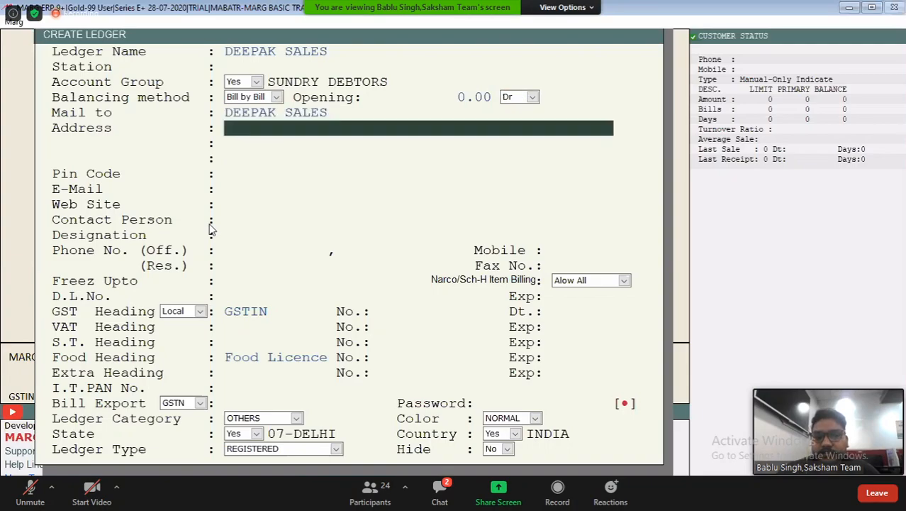
pyautogui.press('Return')
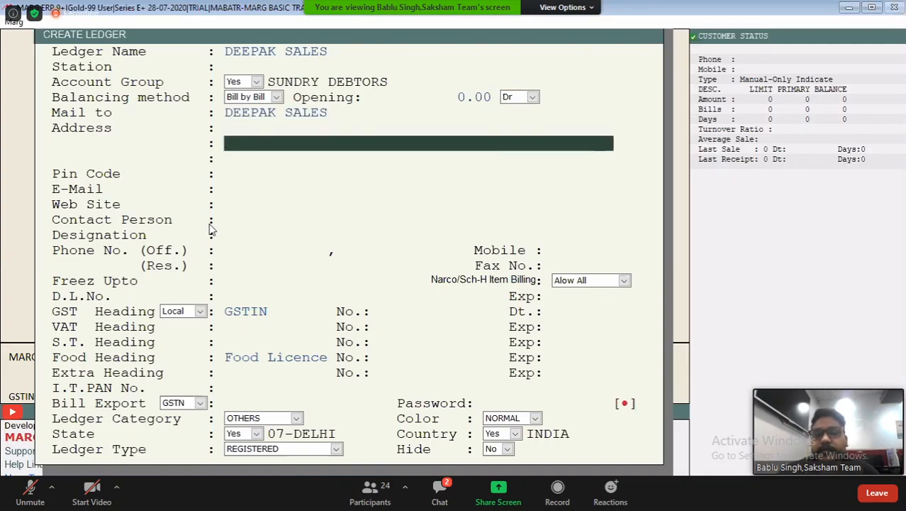
pyautogui.press('Return')
pyautogui.press('Return')
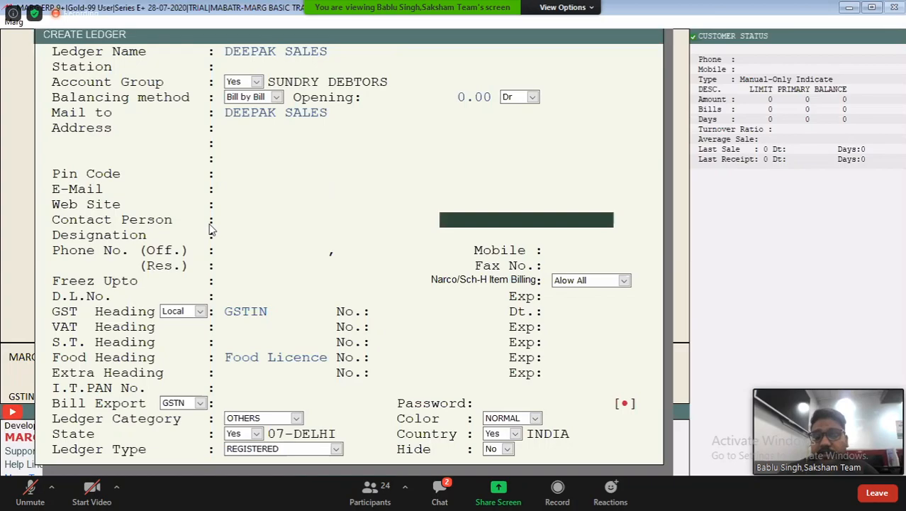
pyautogui.press('Return')
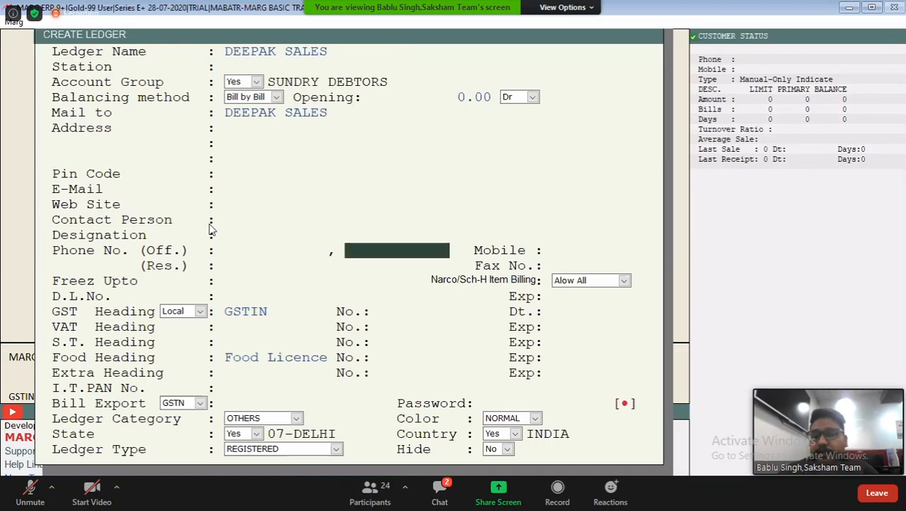
pyautogui.press('Return')
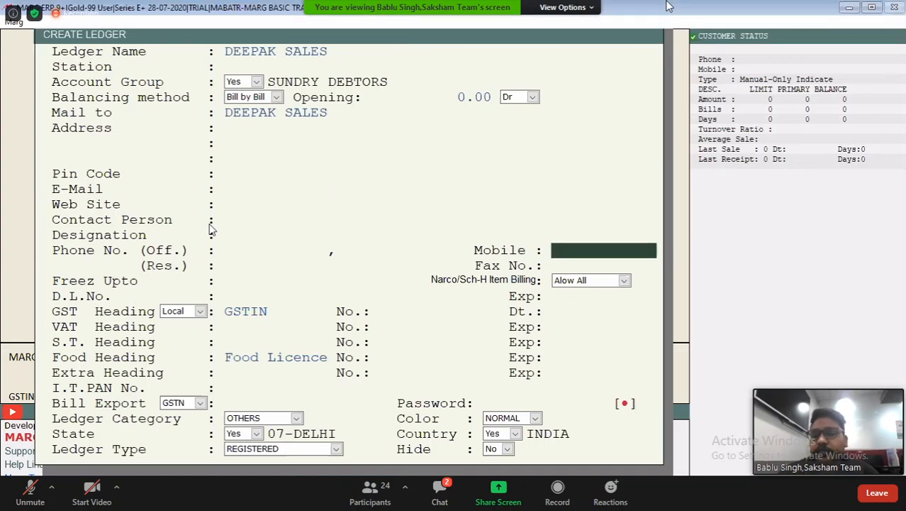
pyautogui.press('Return')
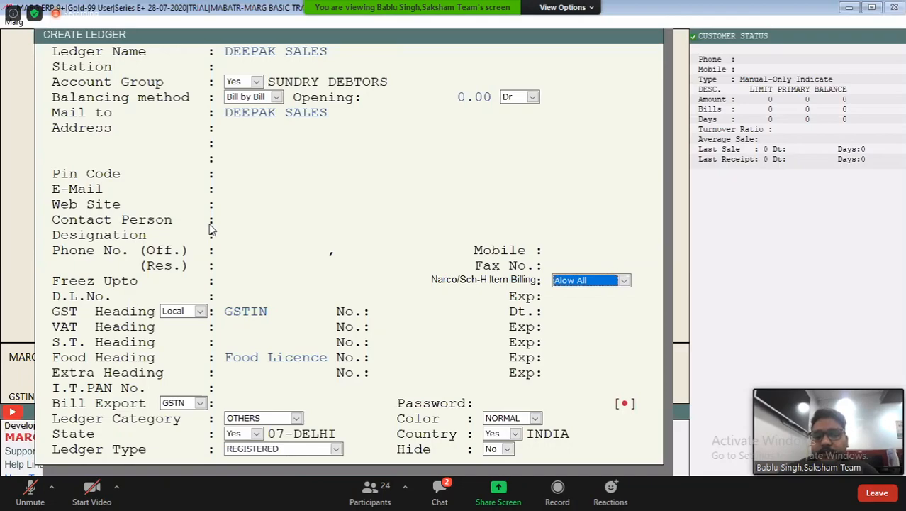
pyautogui.press('Return')
pyautogui.press('Return')
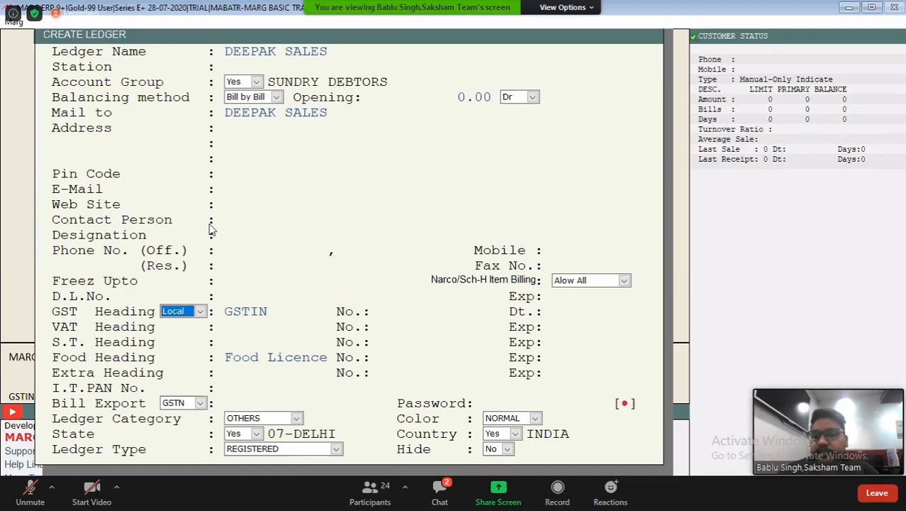
pyautogui.press('Return')
pyautogui.press('Return')
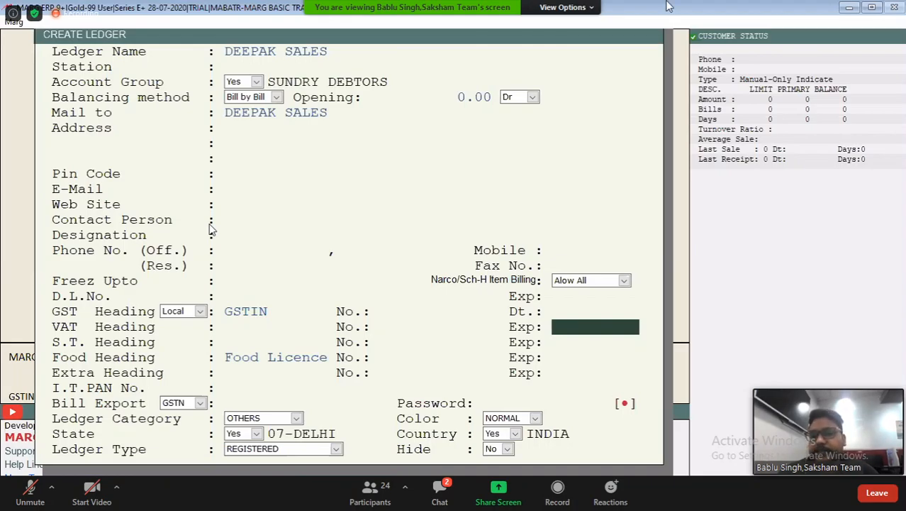
pyautogui.press('pagedown')
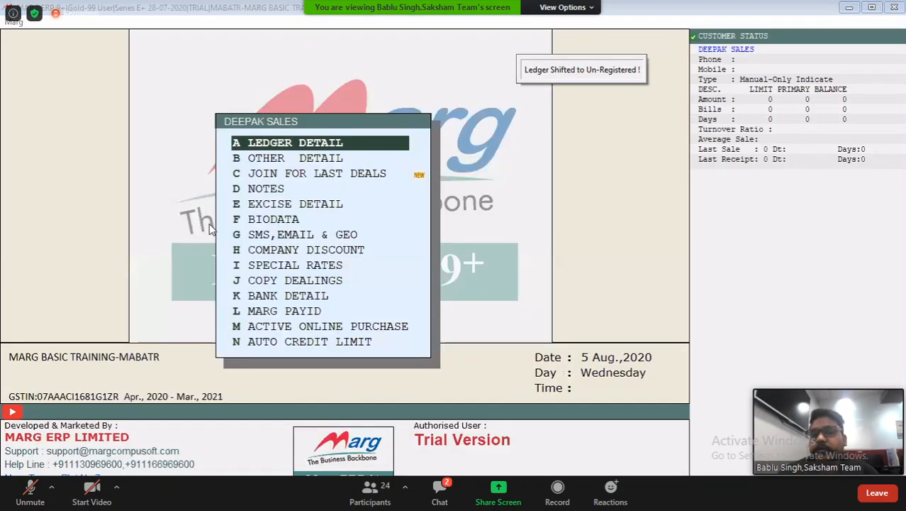
pyautogui.press('Escape')
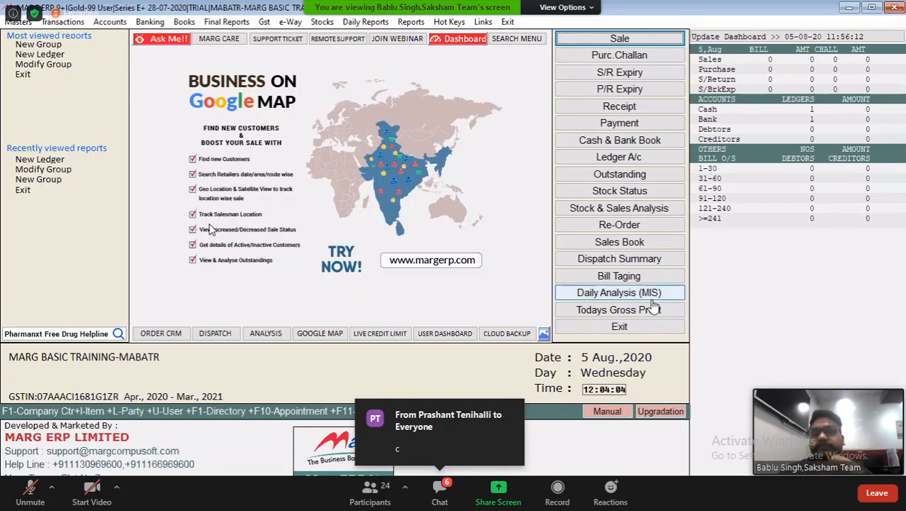
pyautogui.press('Up')
pyautogui.press('Up')
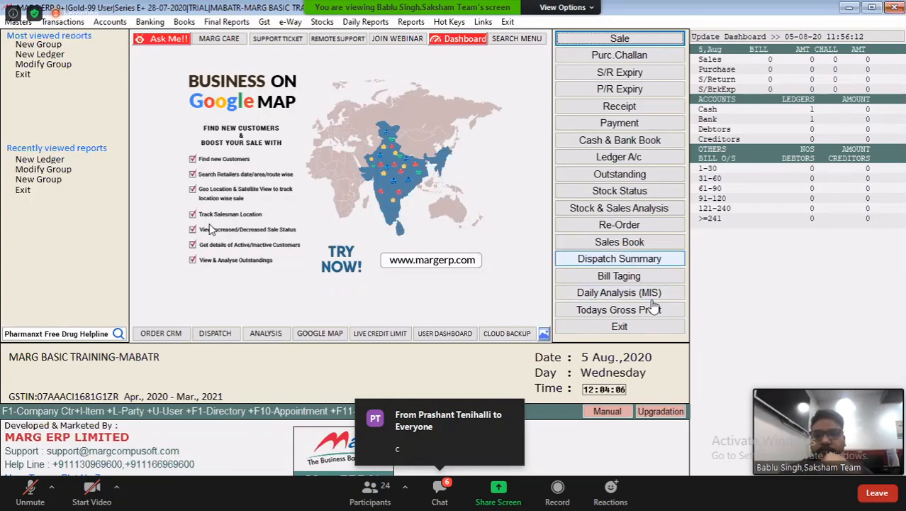
pyautogui.click(468, 291)
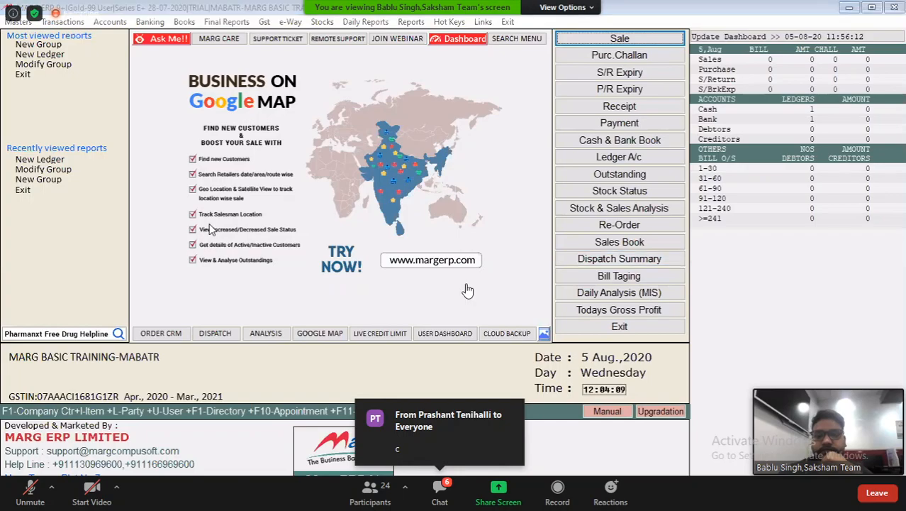
pyautogui.click(544, 335)
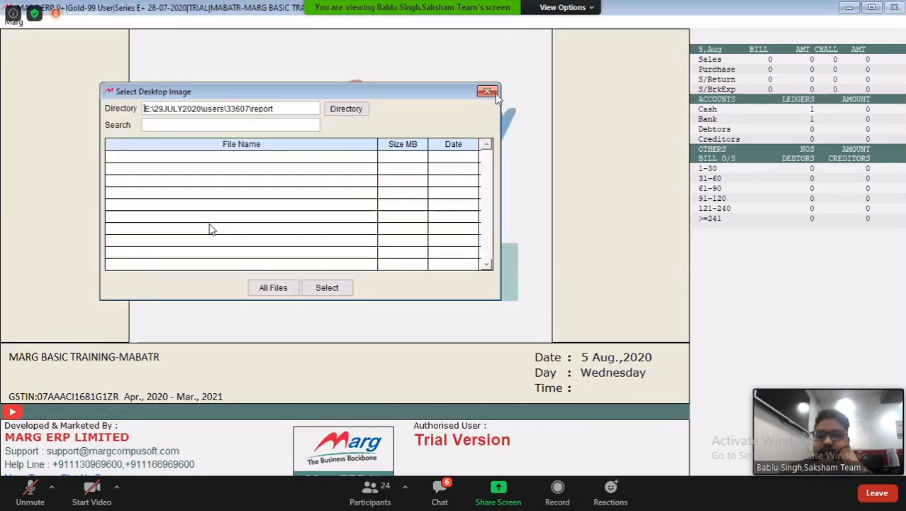
pyautogui.click(496, 93)
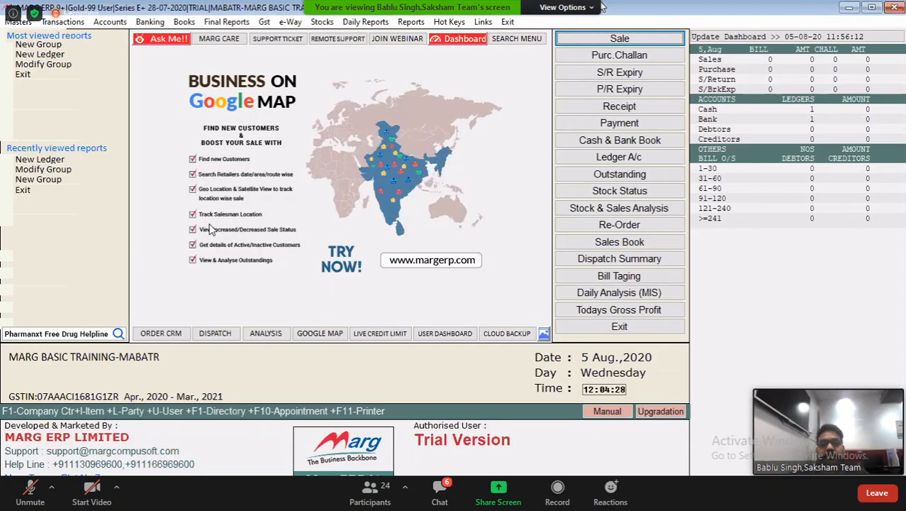
# Review the inventory master options, including the item, store, company, salt, HSN/SAC, state and country masters
pyautogui.hotkey('alt', 'm')
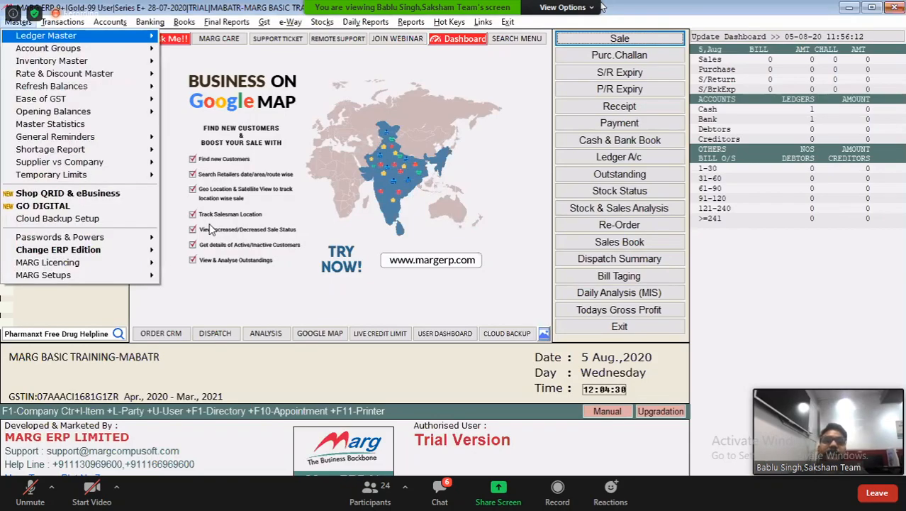
pyautogui.press('Down')
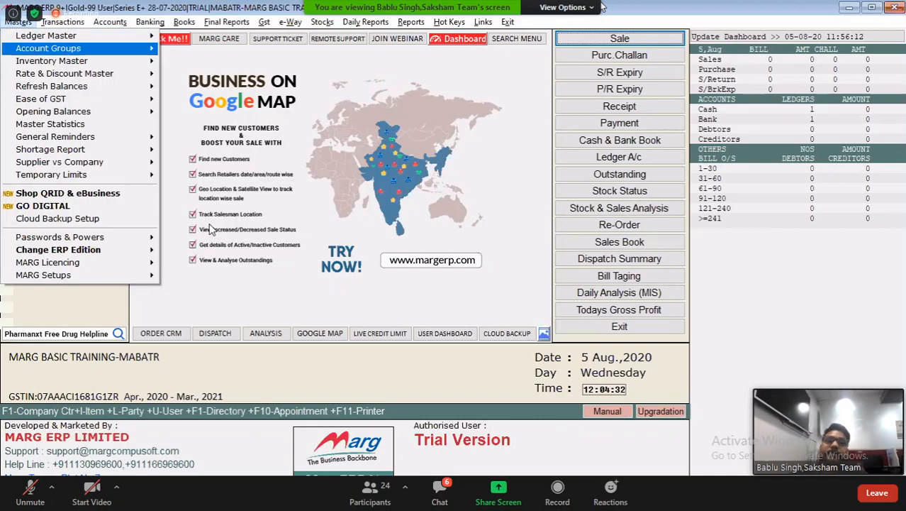
pyautogui.press('Down')
pyautogui.press('Return')
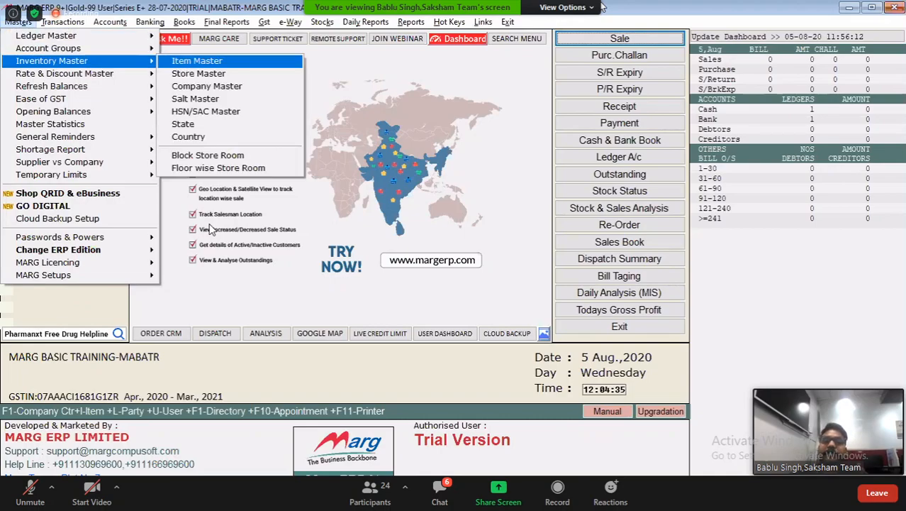
pyautogui.press('Down')
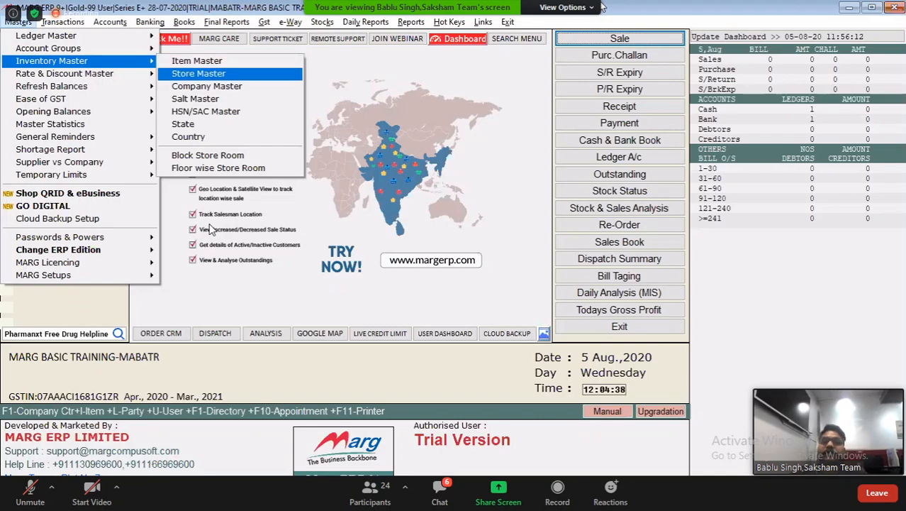
pyautogui.press('Down')
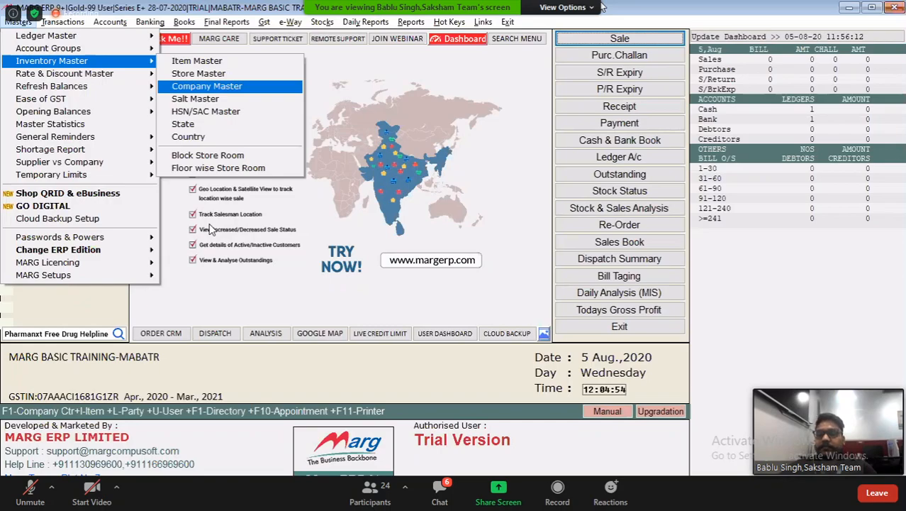
pyautogui.press('Down')
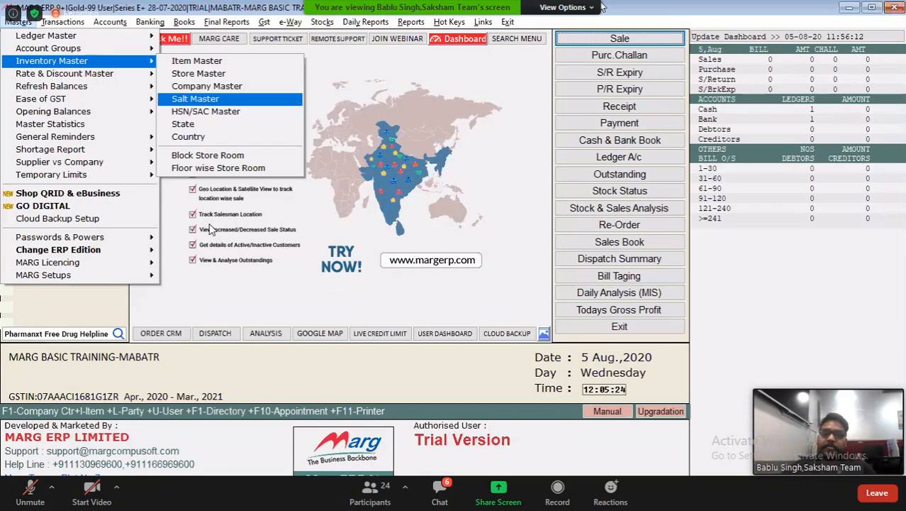
pyautogui.press('Down')
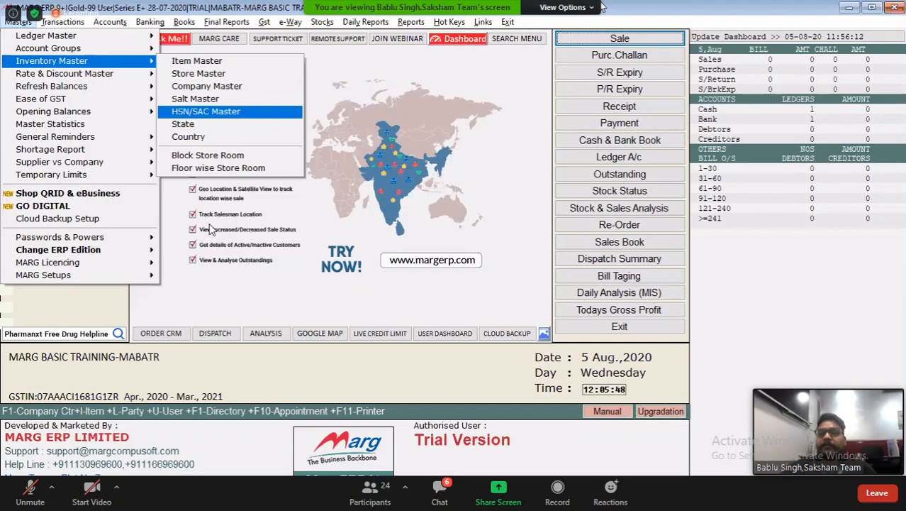
pyautogui.press('Down')
pyautogui.press('Down')
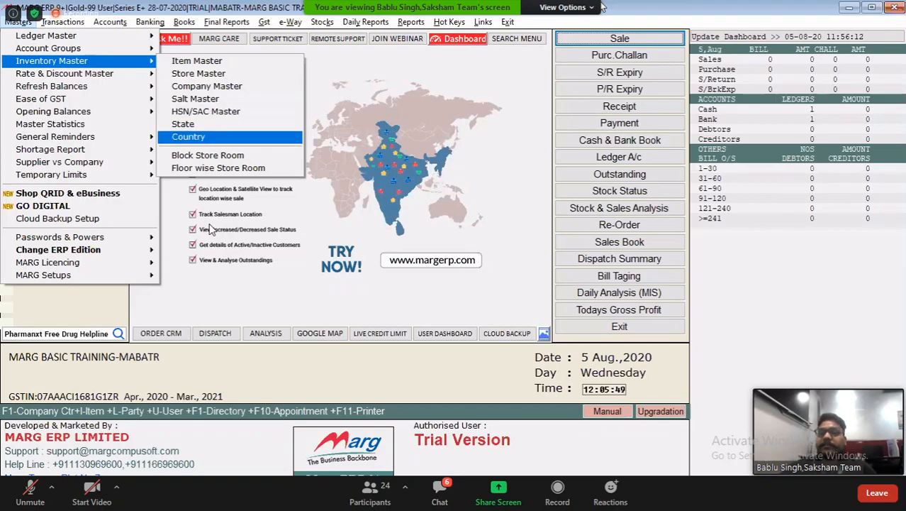
pyautogui.press('Up')
pyautogui.press('Up')
pyautogui.press('Up')
pyautogui.press('Up')
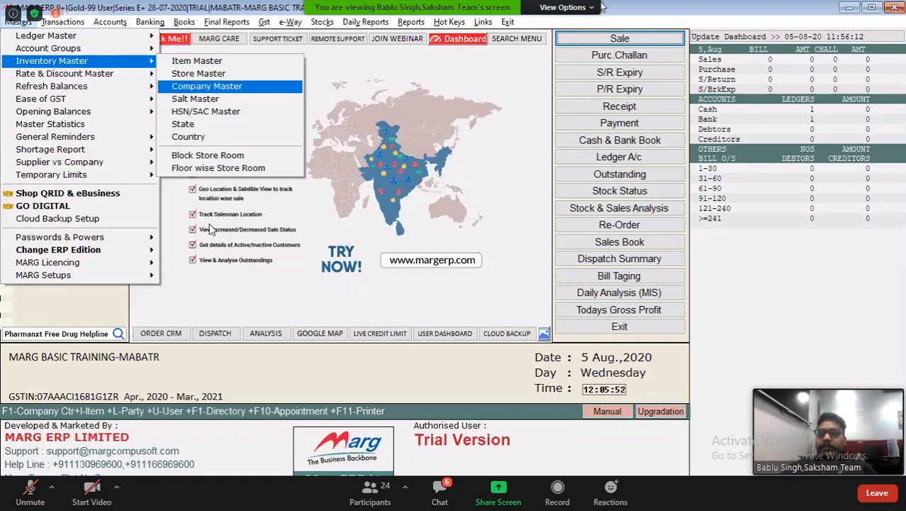
pyautogui.press('Down')
pyautogui.press('Down')
pyautogui.press('Up')
pyautogui.press('Up')
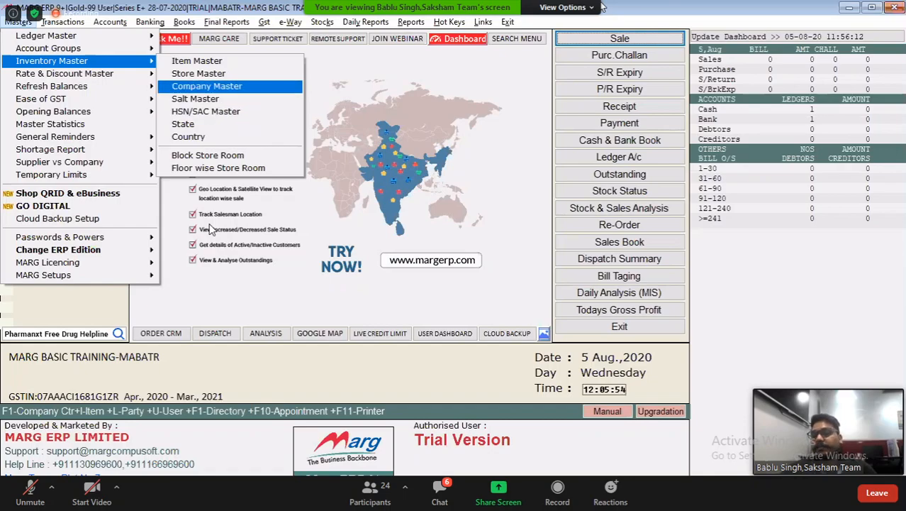
pyautogui.press('Up')
pyautogui.press('Up')
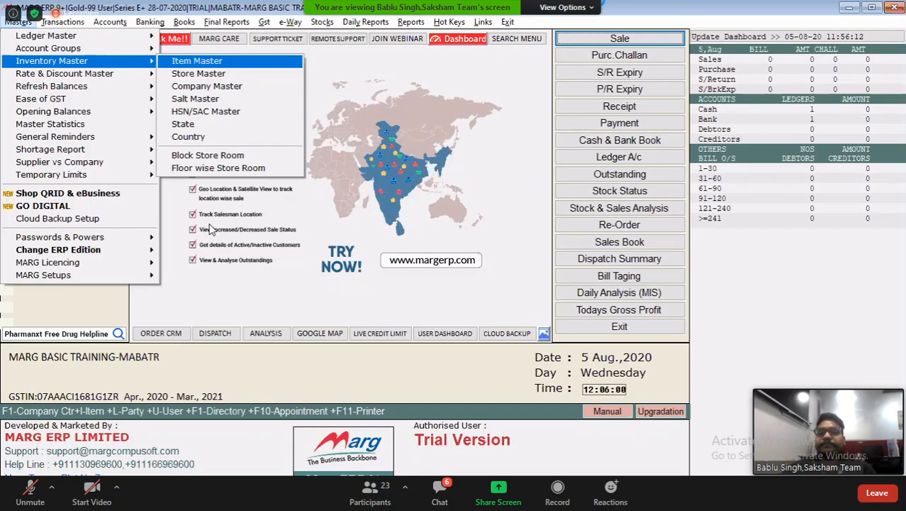
# Start a new product in the Item Master, keep code 1 and name it DOLO 500 MG
pyautogui.press('Return')
pyautogui.press('F2')
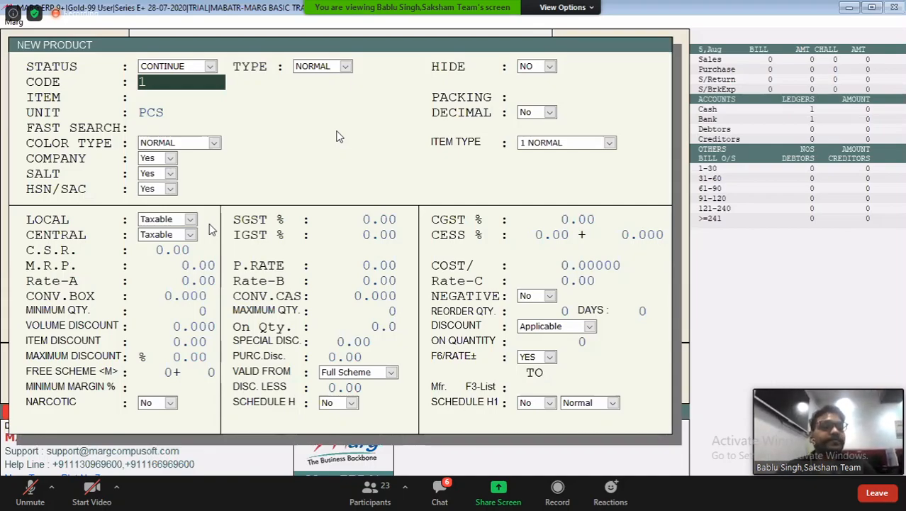
pyautogui.press('Return')
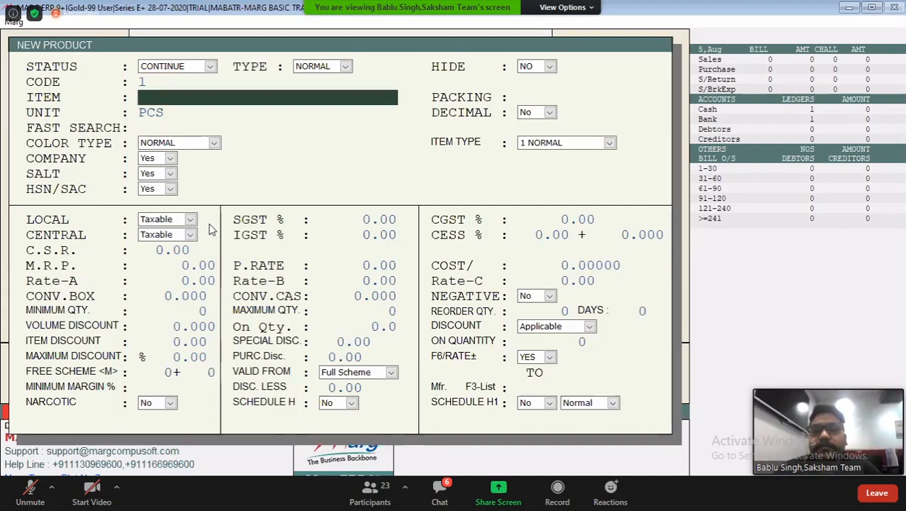
pyautogui.write('DOLO')
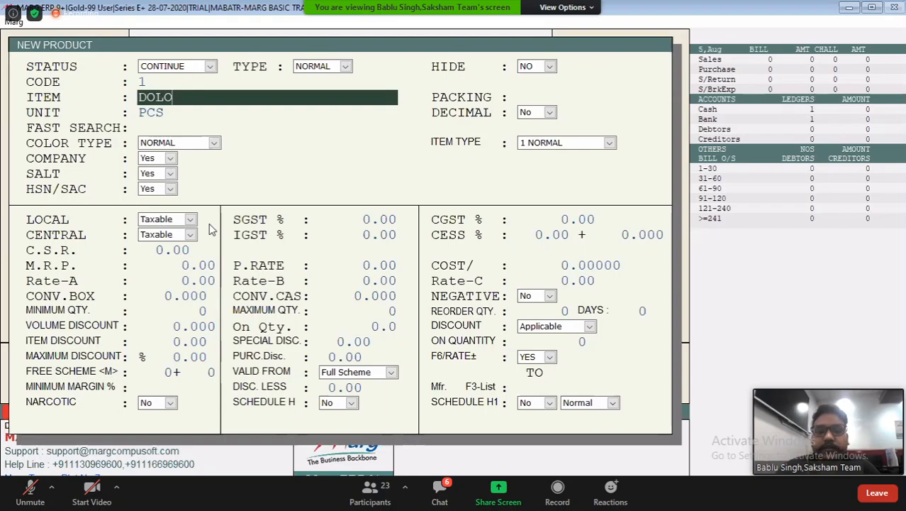
pyautogui.write(' 500')
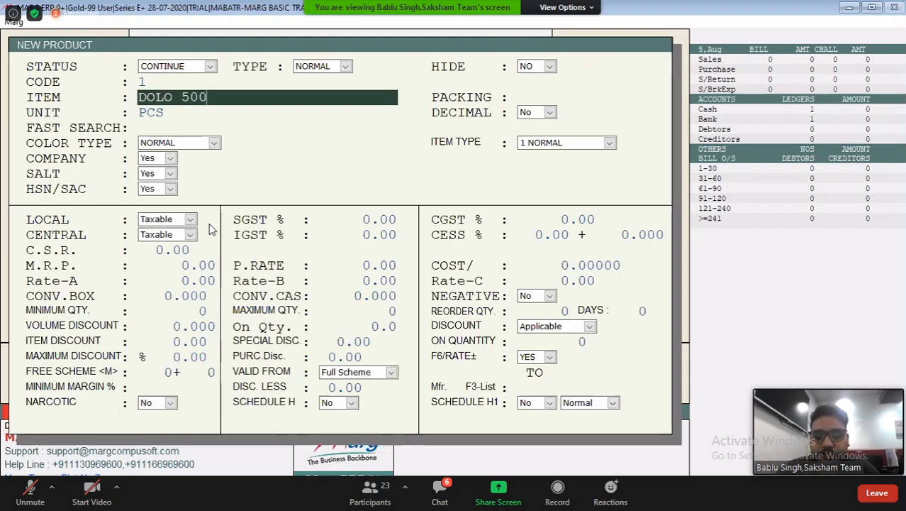
pyautogui.write(' MG')
pyautogui.press('Return')
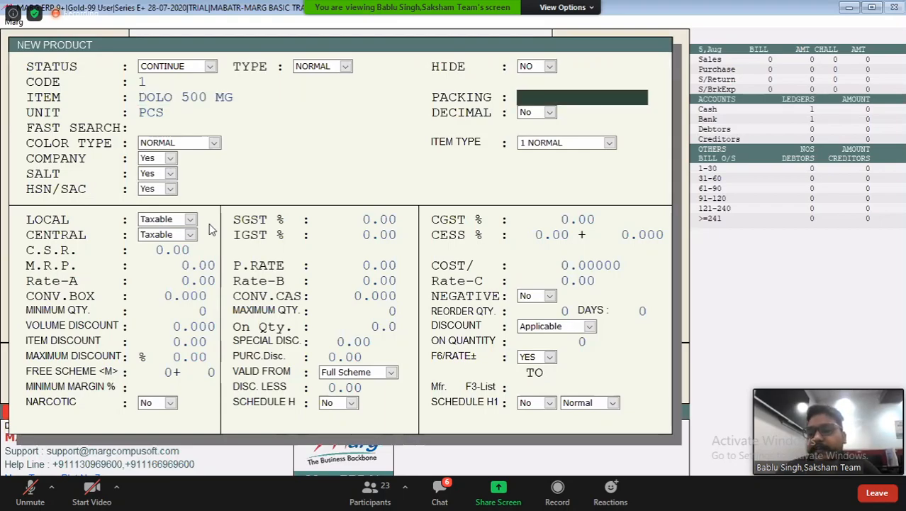
# Set the packing of DOLO 500 MG to 10*1 and its unit to TAB
pyautogui.write('1')
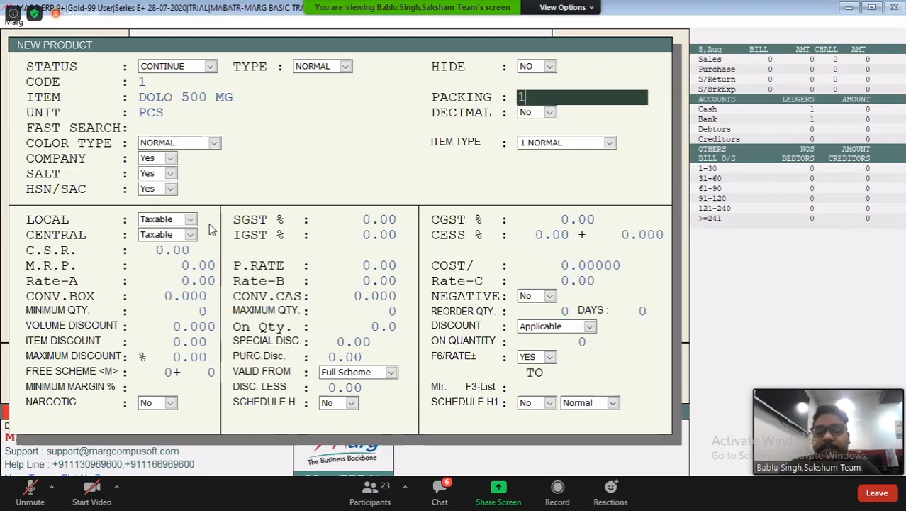
pyautogui.write('0*1')
pyautogui.press('Return')
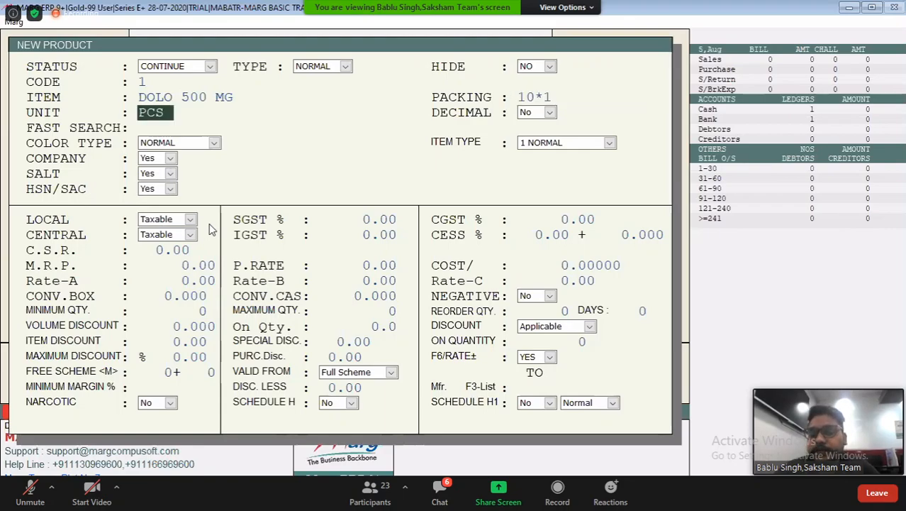
pyautogui.press('Delete')
pyautogui.press('Delete')
pyautogui.press('Delete')
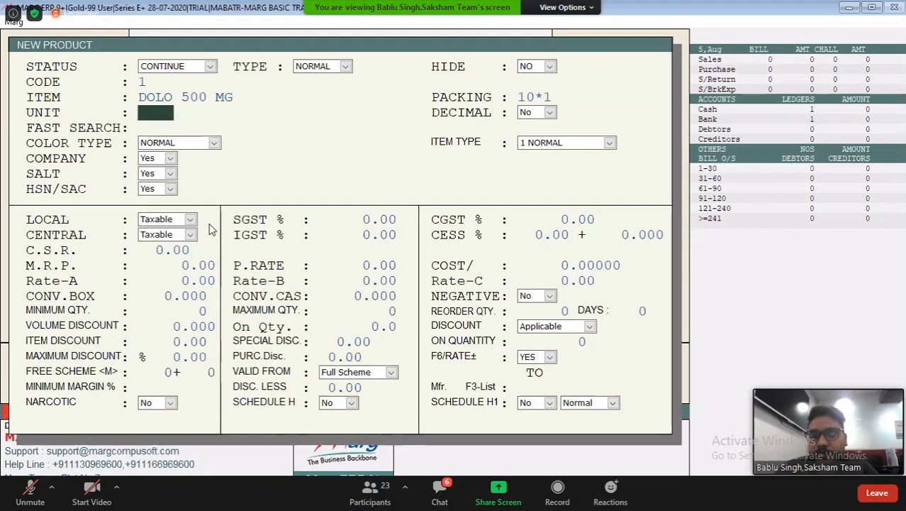
pyautogui.write('TAB')
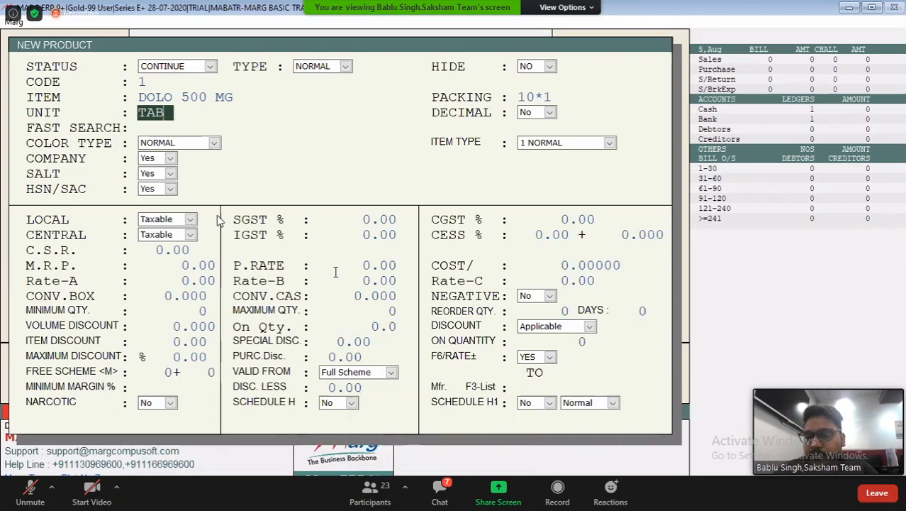
# Switch to the Zoom meeting chat, send the presenter the private message "yes sir" and close the chat
pyautogui.click(440, 490)
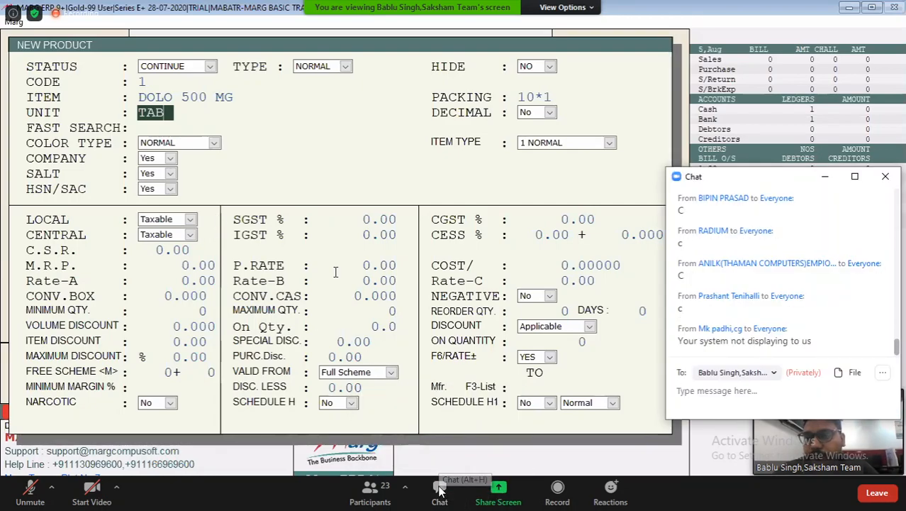
pyautogui.write('yes sir')
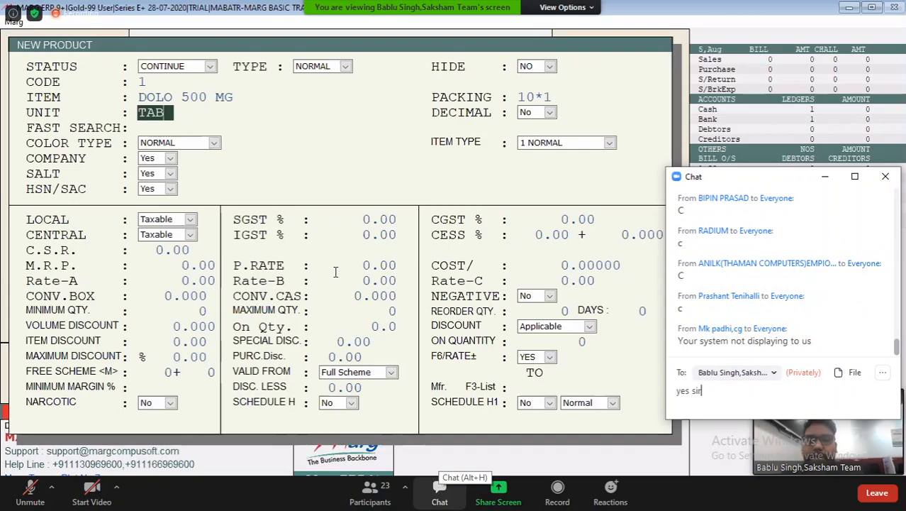
pyautogui.press('Return')
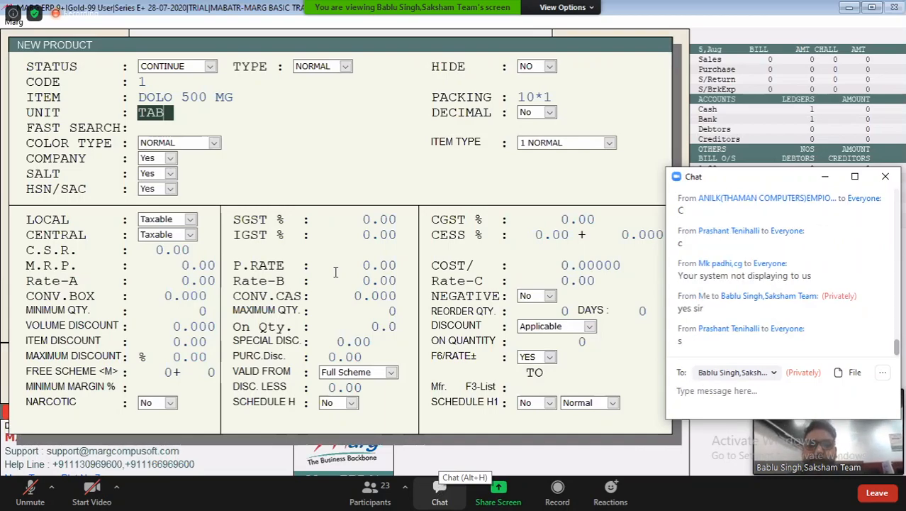
pyautogui.press('Escape')
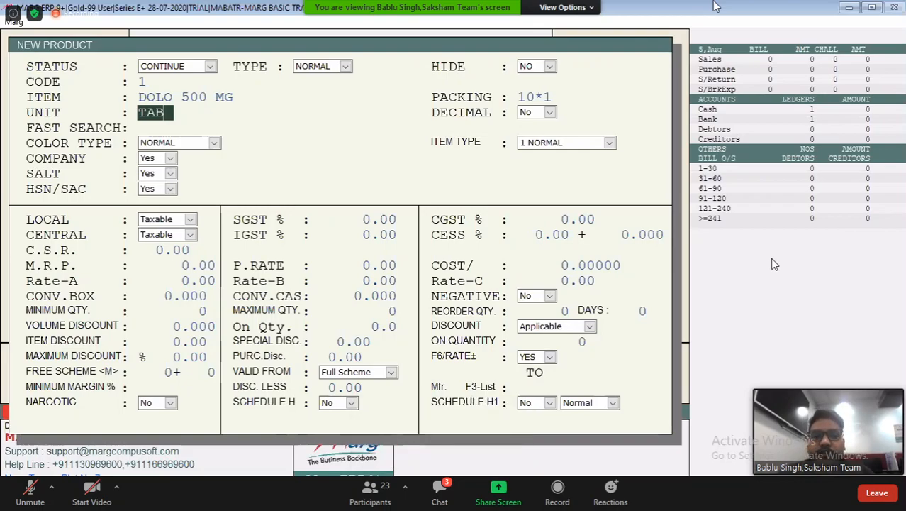
# Keep decimals at No and enter DOL, O and 500 MG as the fast search parts for the product
pyautogui.press('Return')
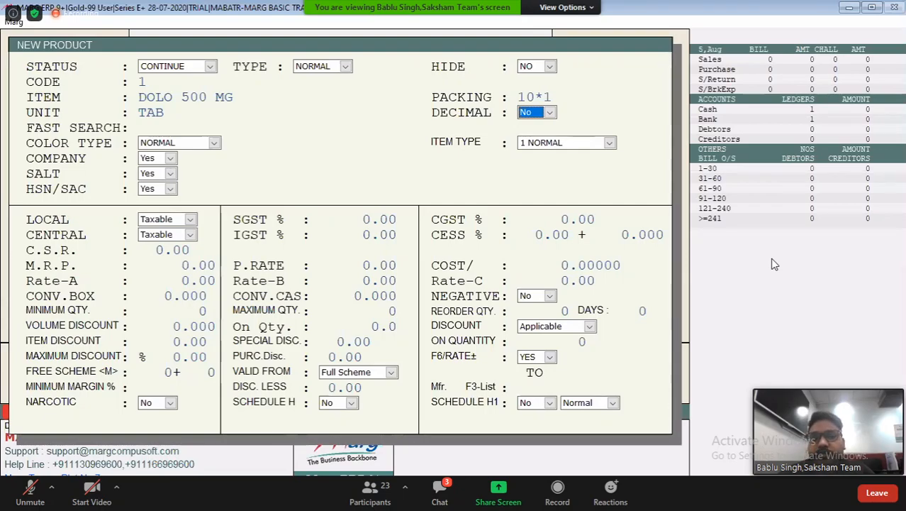
pyautogui.press('Return')
pyautogui.write('DOLO')
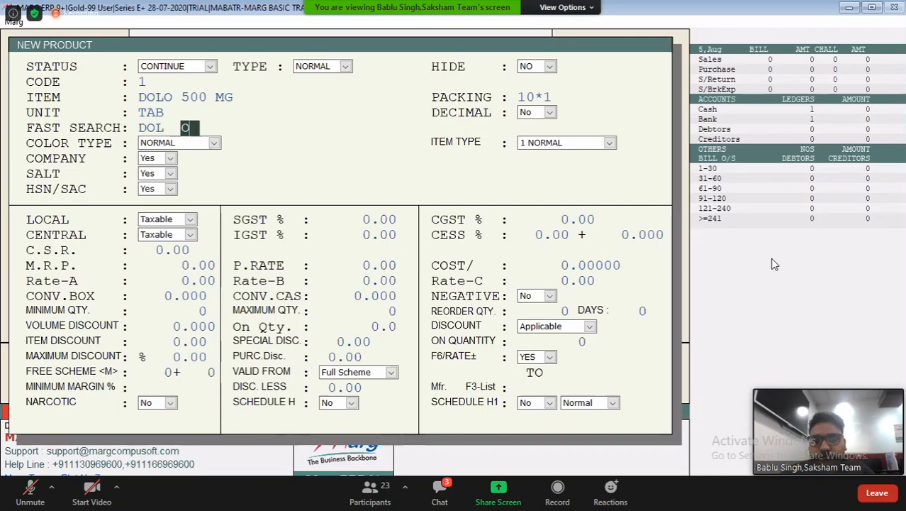
pyautogui.press('Return')
pyautogui.write('500 MG')
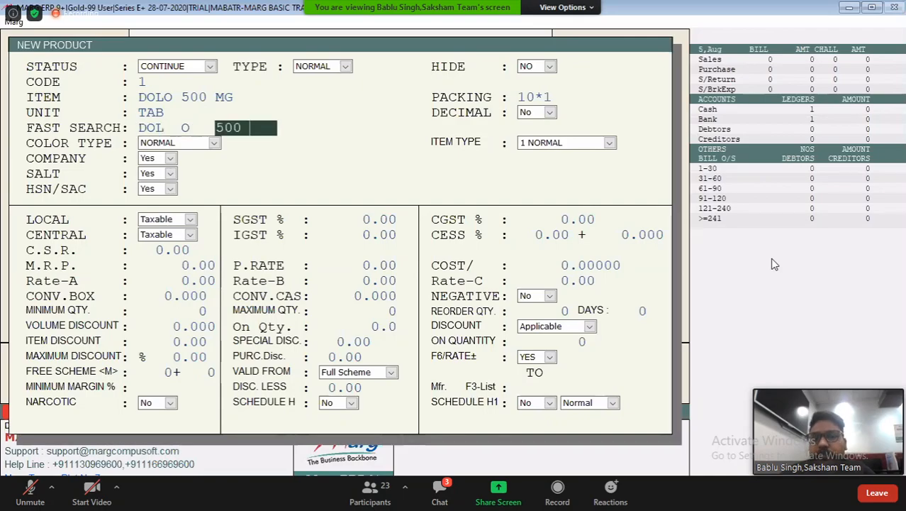
pyautogui.press('Return')
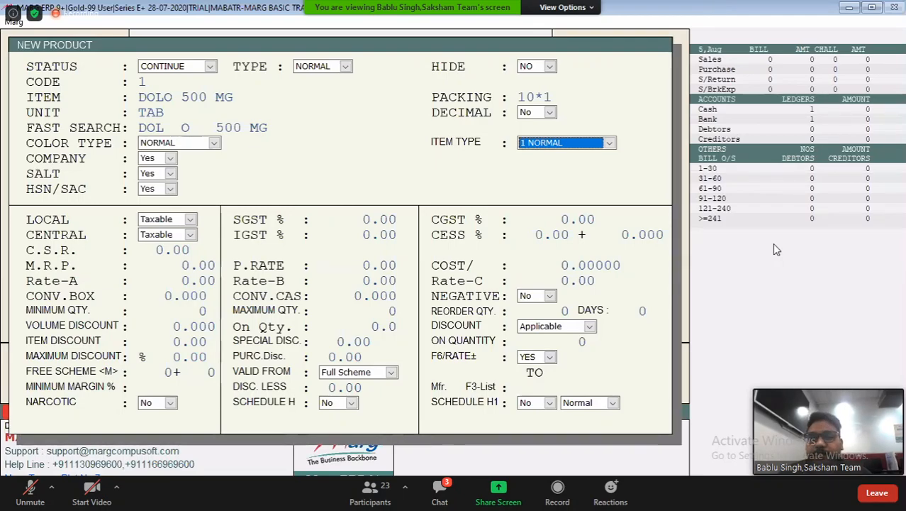
# Keep the normal item type and color type and start a new company named SUN PHARMA for the product
pyautogui.press('Return')
pyautogui.press('Return')
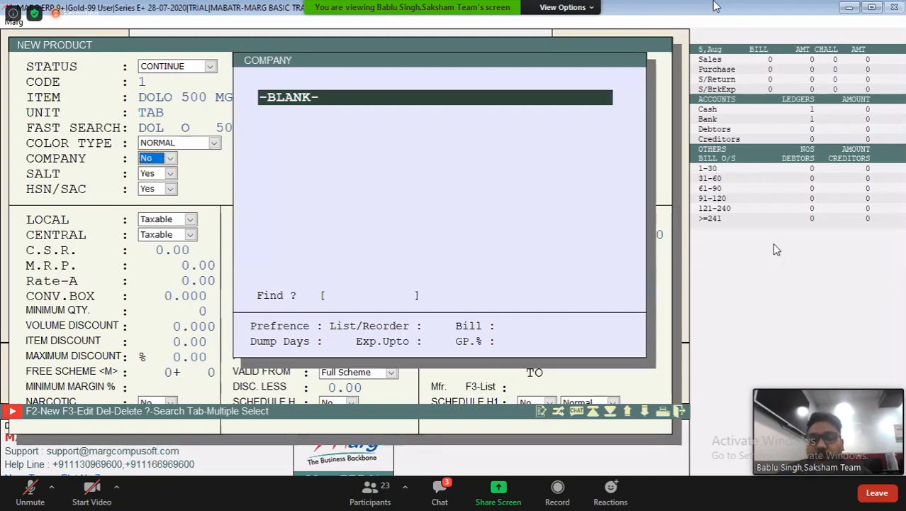
pyautogui.press('F2')
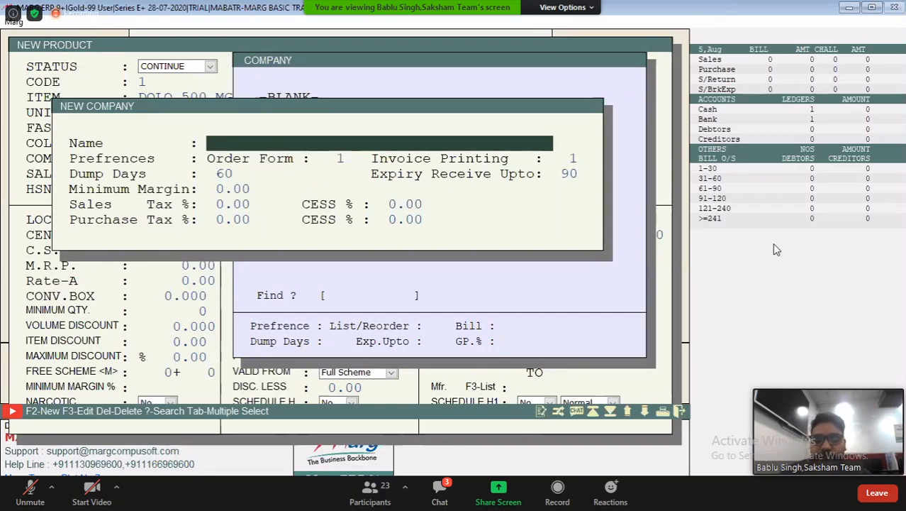
pyautogui.write('SUN PHARM')
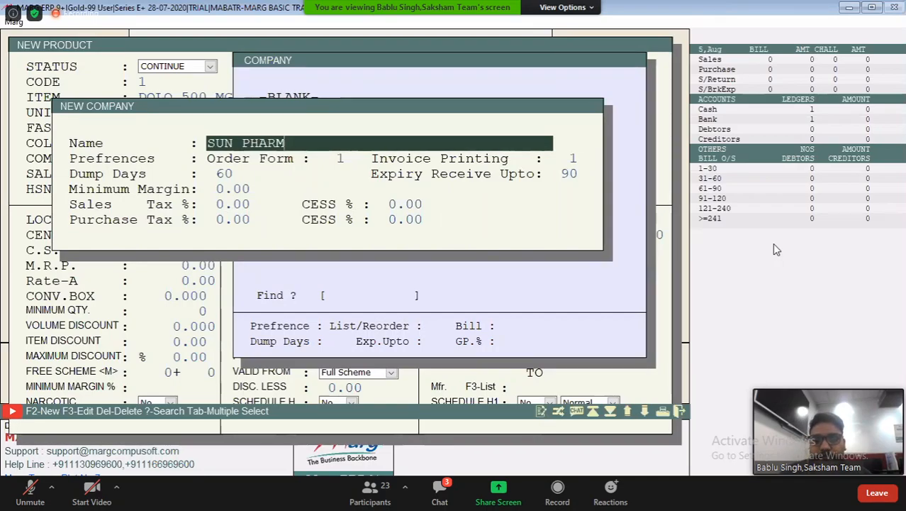
pyautogui.write('A')
pyautogui.press('Return')
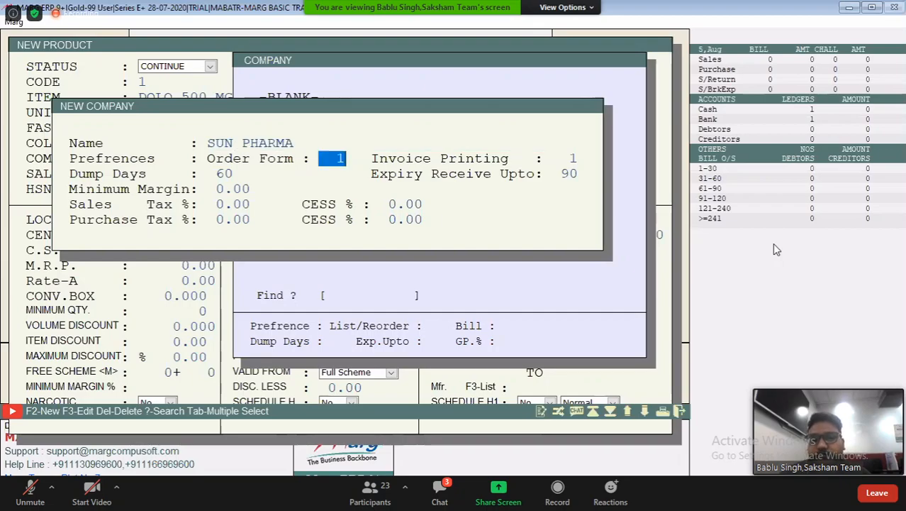
# Save the SUN PHARMA company with its default preferences, dump days and taxes, and assign it to the product
pyautogui.press('Return')
pyautogui.press('Return')
pyautogui.press('Return')
pyautogui.press('Return')
pyautogui.press('Return')
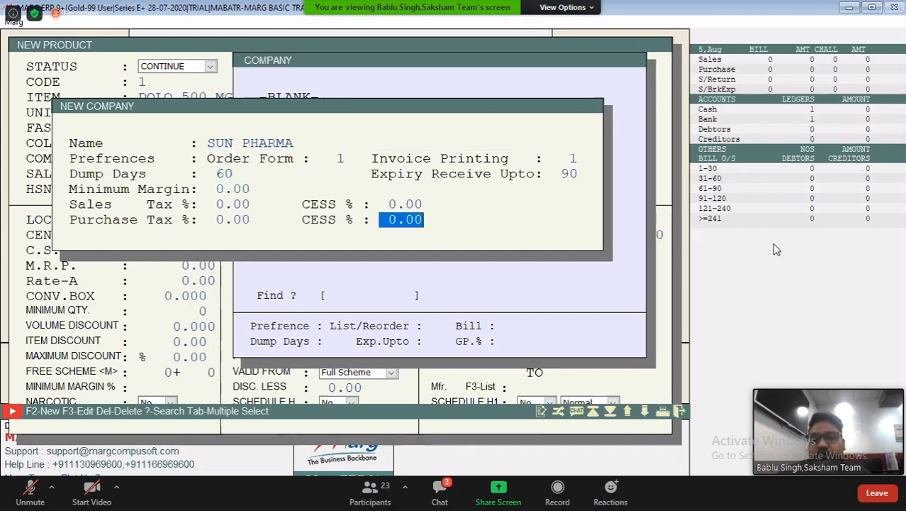
pyautogui.press('Return')
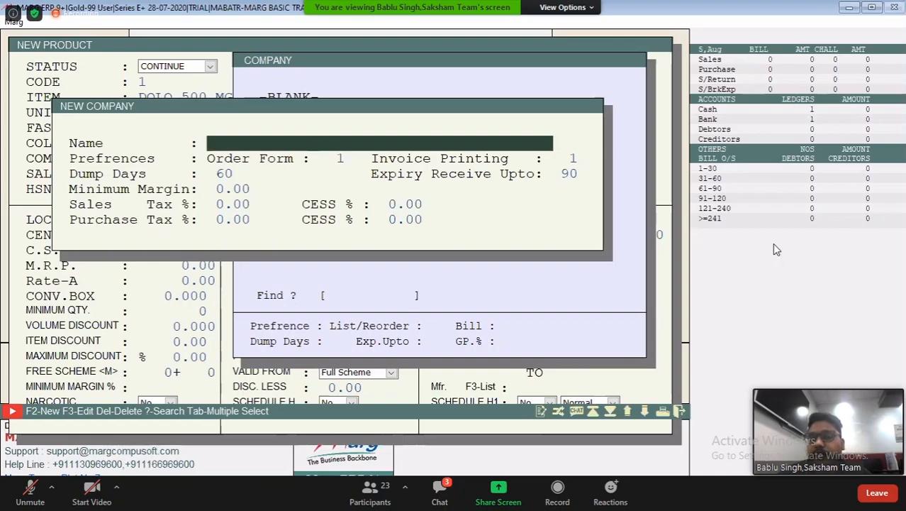
pyautogui.press('Escape')
pyautogui.press('Return')
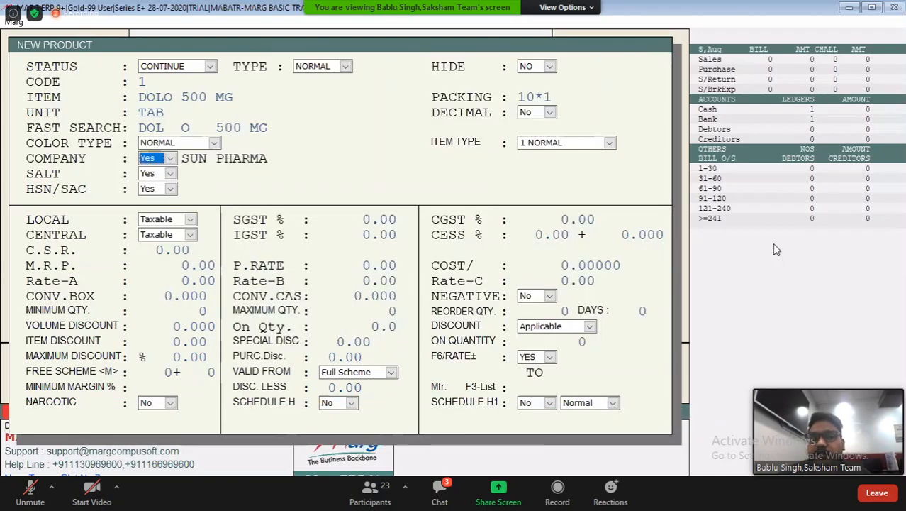
# Create a new salt named PCM and assign it to DOLO 500 MG
pyautogui.press('Return')
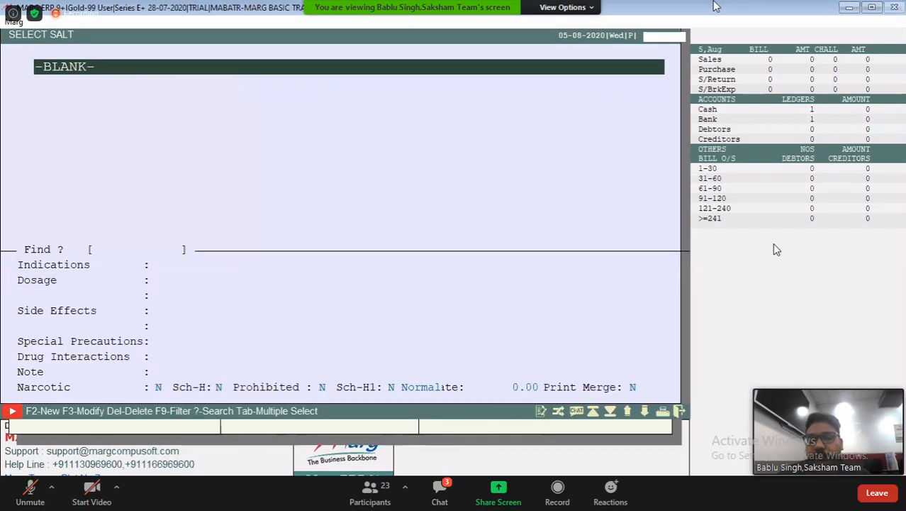
pyautogui.press('F2')
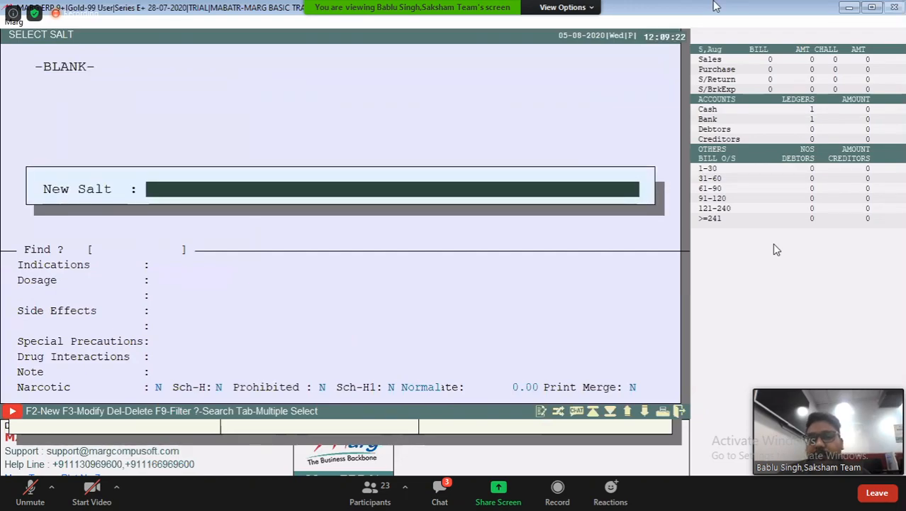
pyautogui.write('PCM')
pyautogui.press('Return')
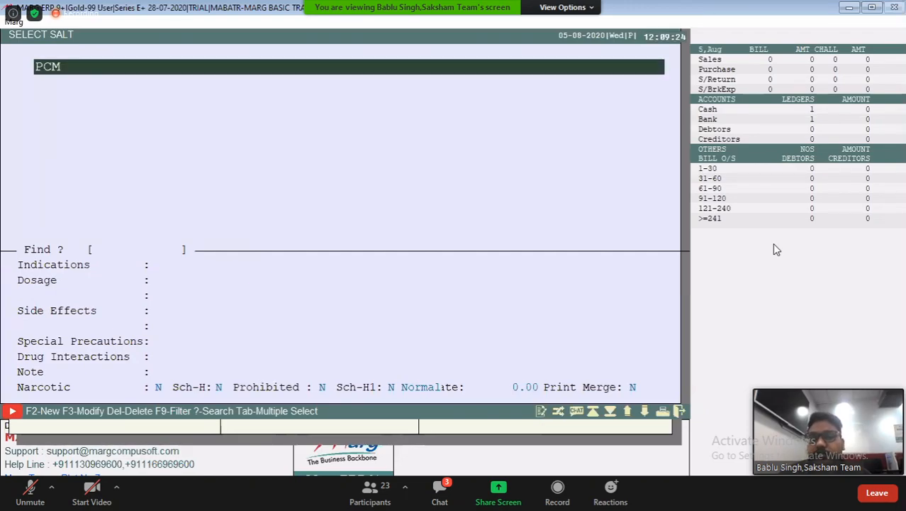
pyautogui.press('Return')
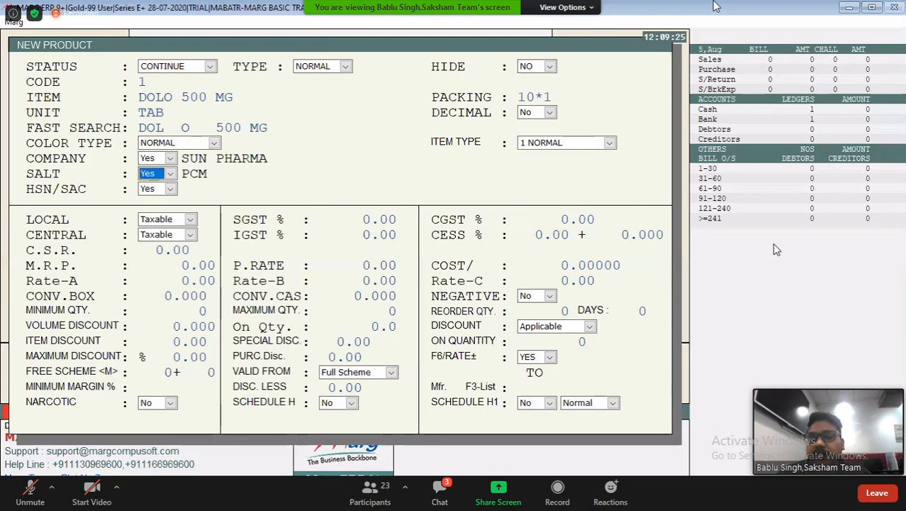
# Create HSN/SAC code 12321 with short name MEDI, SGST and CGST 6%, IGST 12% and type Goods, and save it
pyautogui.press('Return')
pyautogui.press('F2')
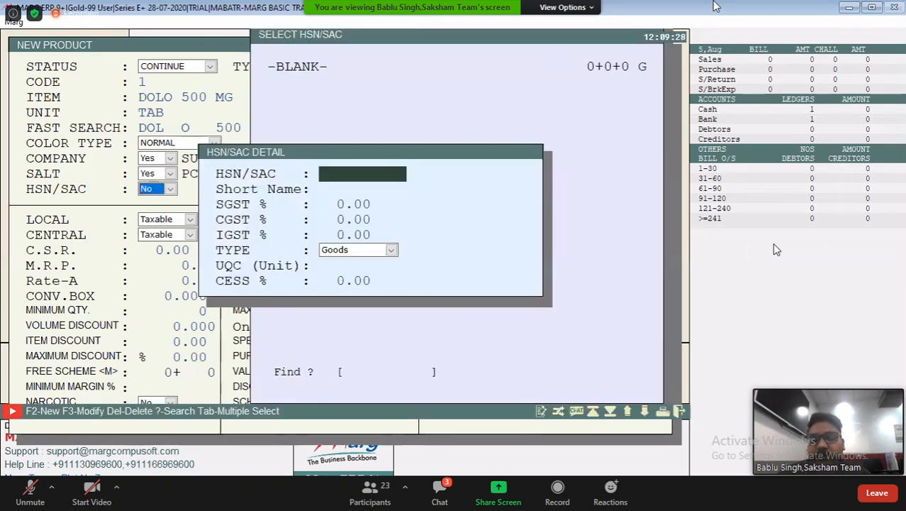
pyautogui.write('12321')
pyautogui.press('Return')
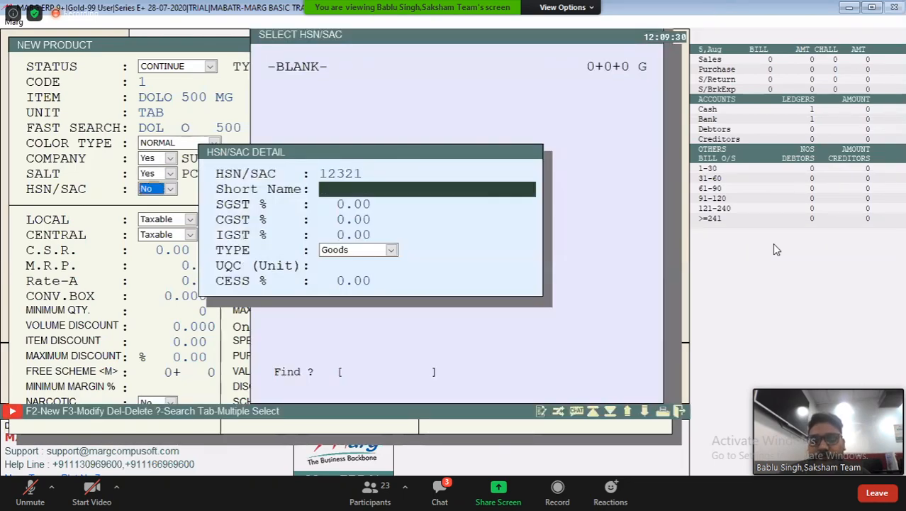
pyautogui.write('MEDI')
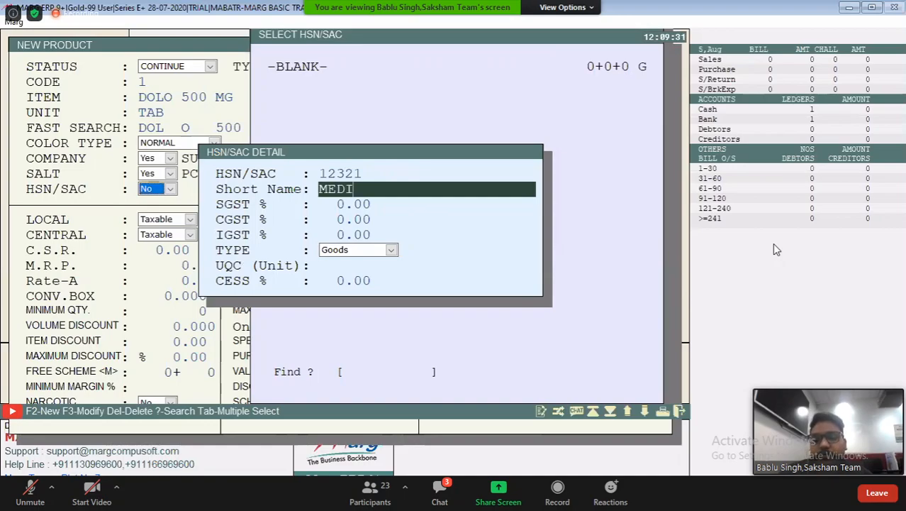
pyautogui.press('Return')
pyautogui.write('6 .')
pyautogui.press('Return')
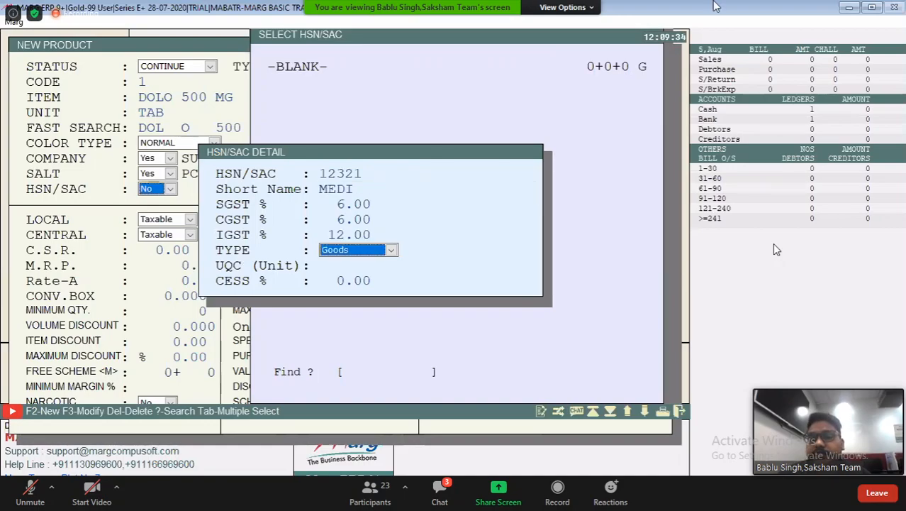
pyautogui.hotkey('ctrl', 'w')
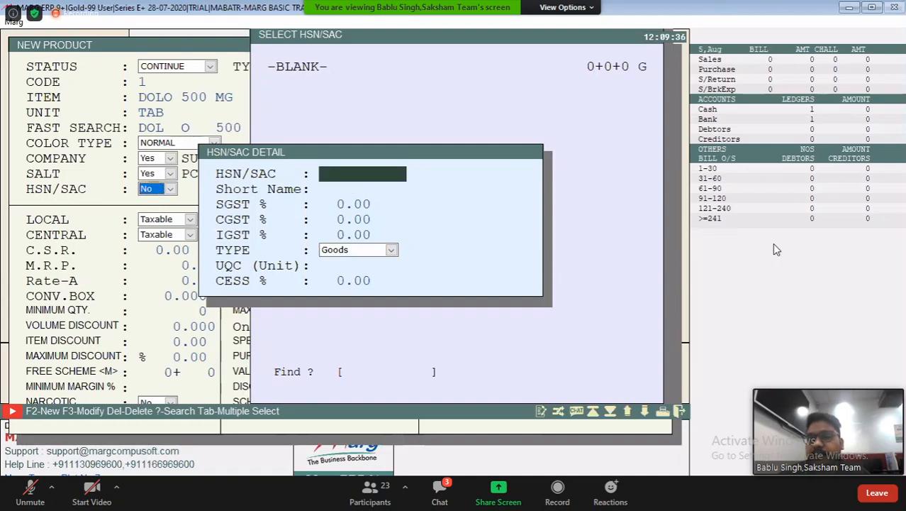
# Assign HSN/SAC 12321 to the product and accept Taxable for local and central with the GST and CESS rates
pyautogui.press('Escape')
pyautogui.press('Return')
pyautogui.press('Return')
pyautogui.press('Return')
pyautogui.press('Return')
pyautogui.press('Return')
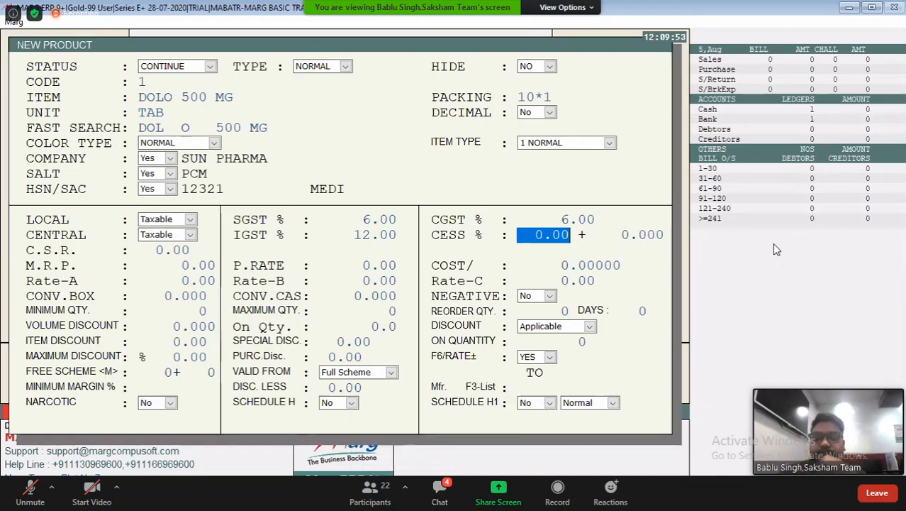
pyautogui.press('Return')
pyautogui.press('Return')
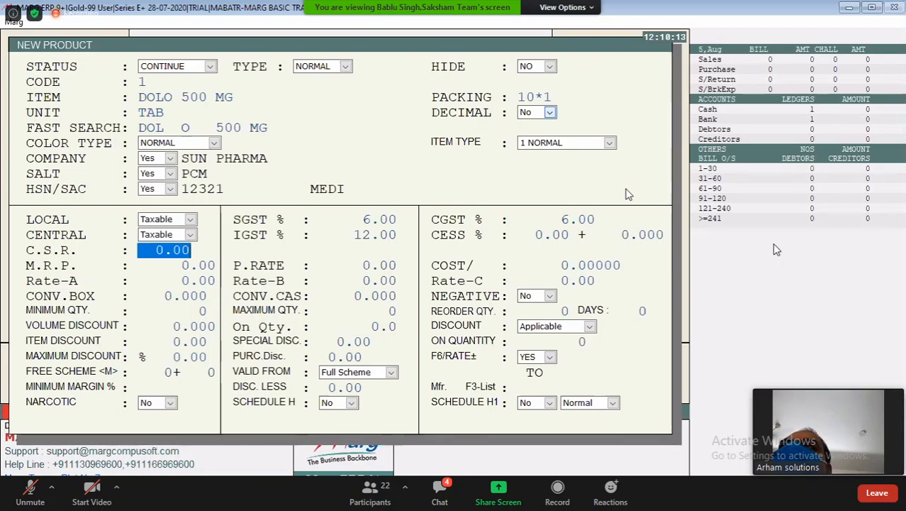
# Reopen the product's company choice and set it to the blank entry
pyautogui.click(171, 158)
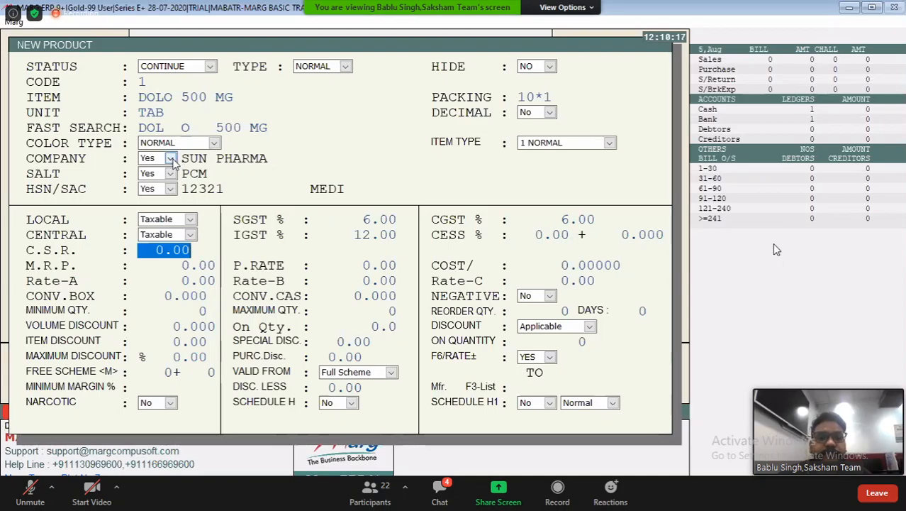
pyautogui.press('Up')
pyautogui.press('Return')
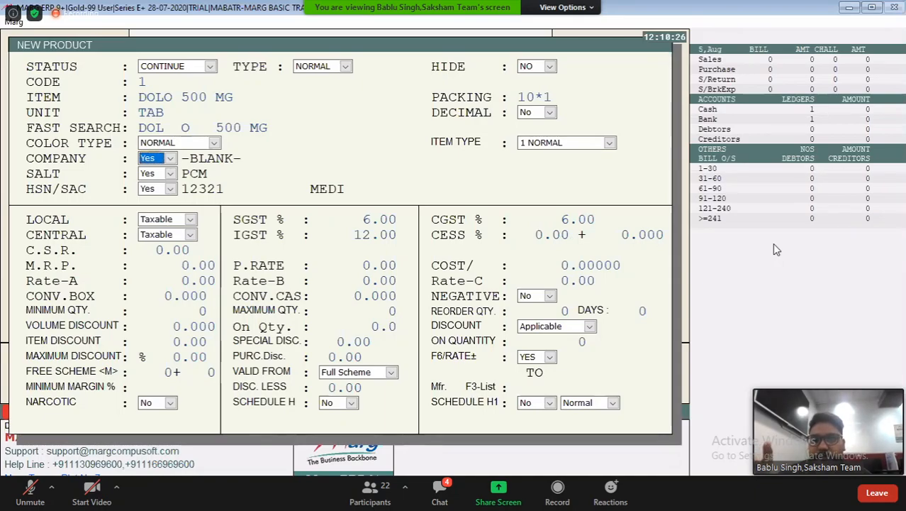
# Reassign SUN PHARMA as the product's company from the company list
pyautogui.click(172, 159)
pyautogui.click(169, 170)
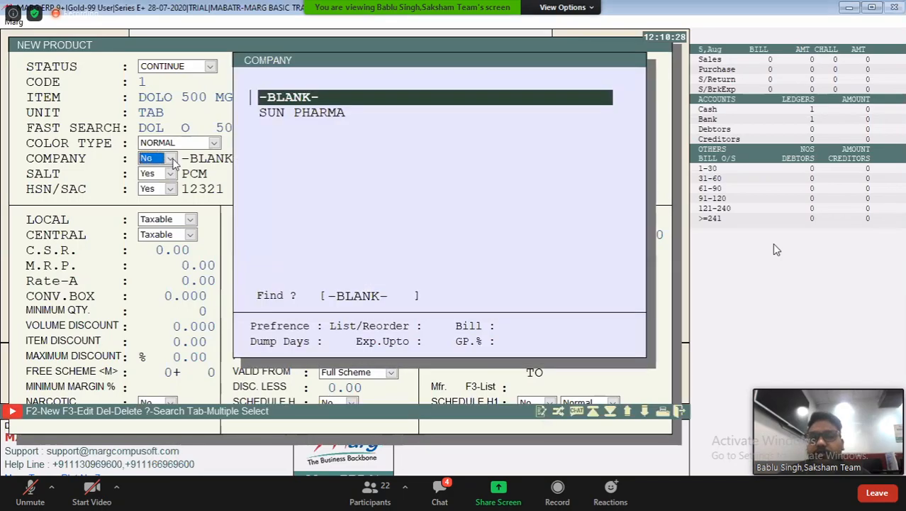
pyautogui.press('Down')
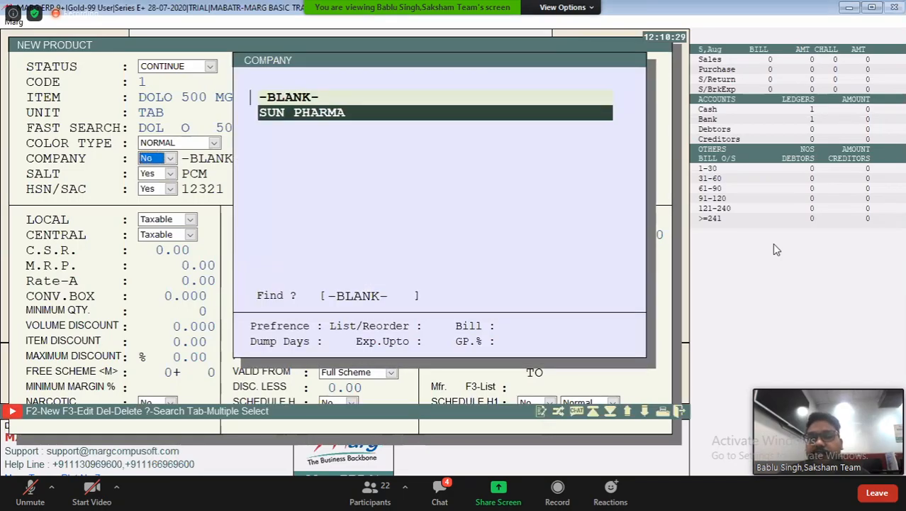
pyautogui.press('Return')
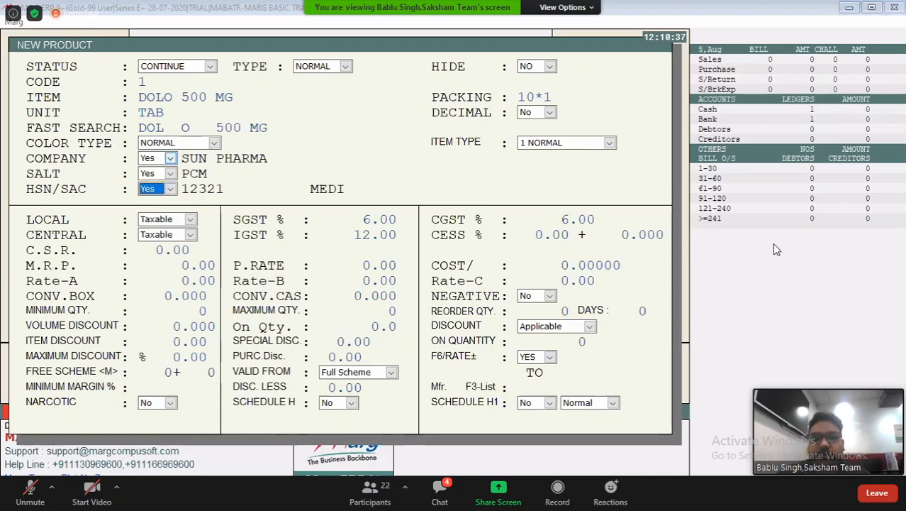
# Accept the product's HSN/SAC, GST, CESS and C.S.R. fields, leaving the tax percentages and C.S.R. at 0.00
pyautogui.press('Return')
pyautogui.press('Return')
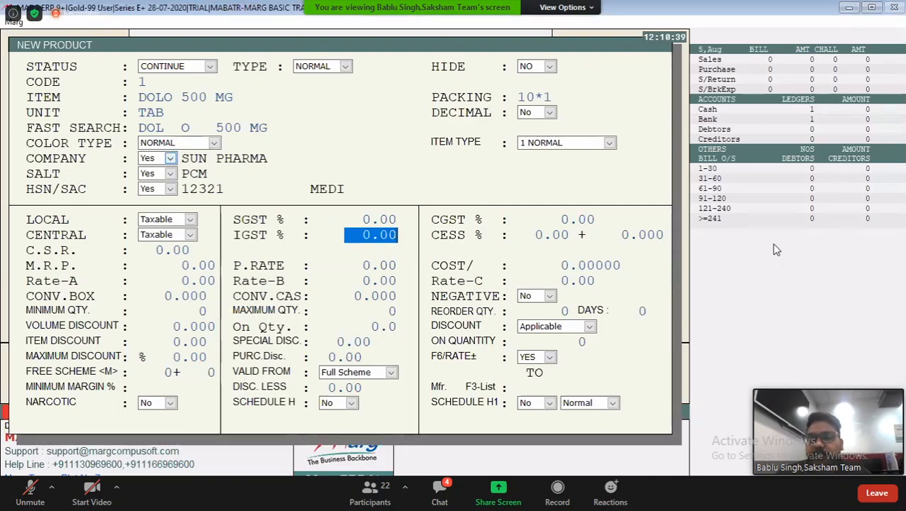
pyautogui.press('Return')
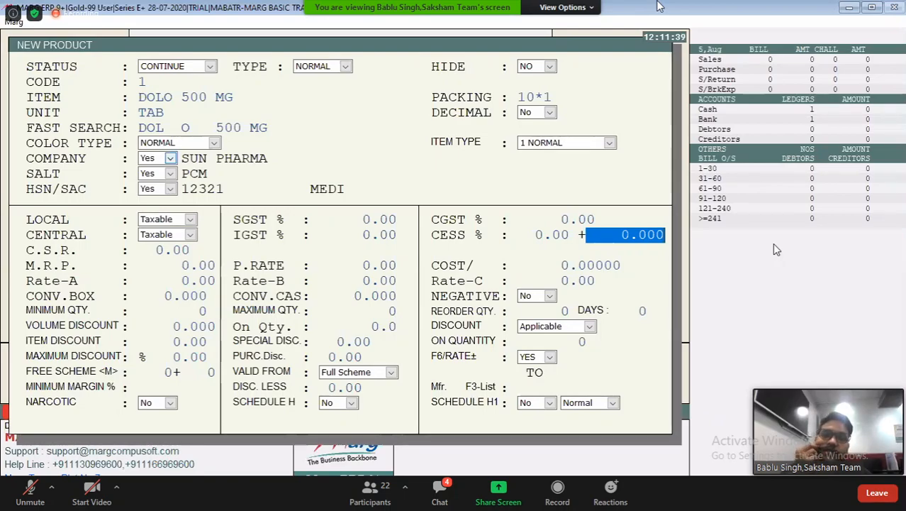
pyautogui.press('Return')
pyautogui.press('Return')
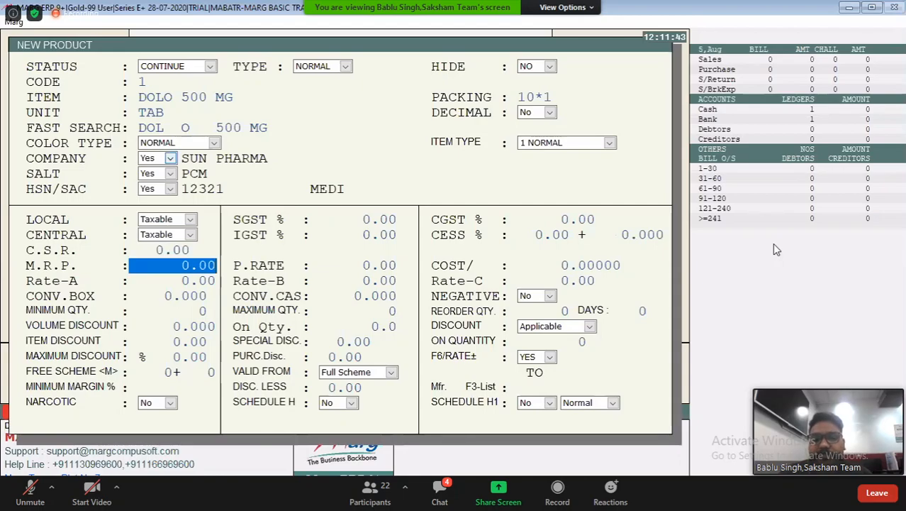
# Set the product's M.R.P. to 10, its purchase rate to 2 and Rate-A to 10
pyautogui.write('10')
pyautogui.press('Return')
pyautogui.write('2')
pyautogui.press('Return')
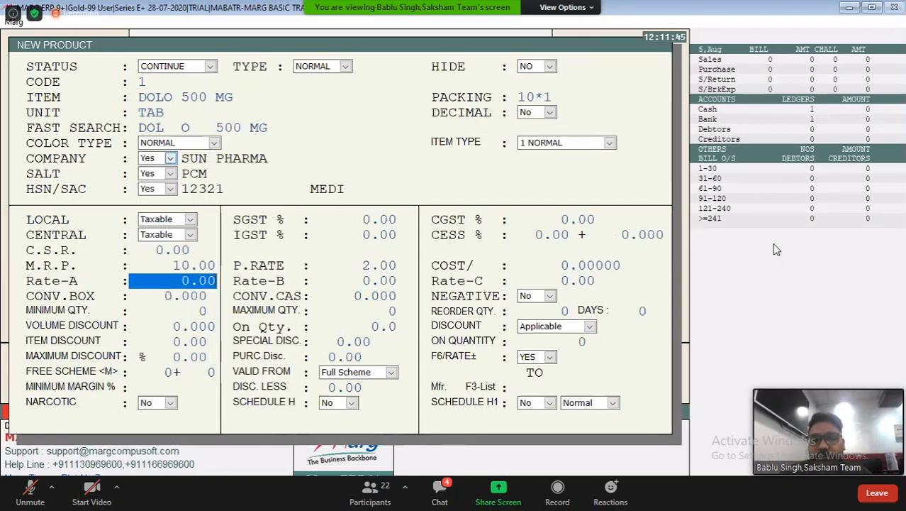
pyautogui.write('10')
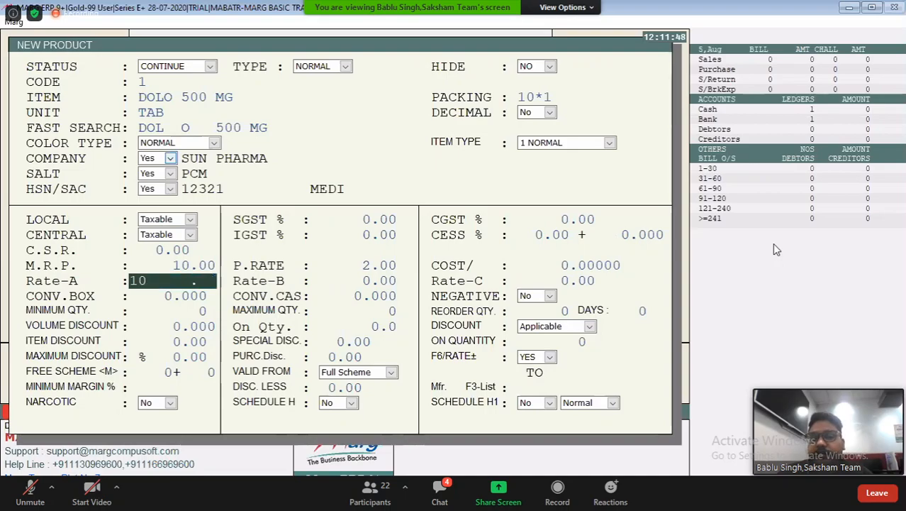
pyautogui.press('Return')
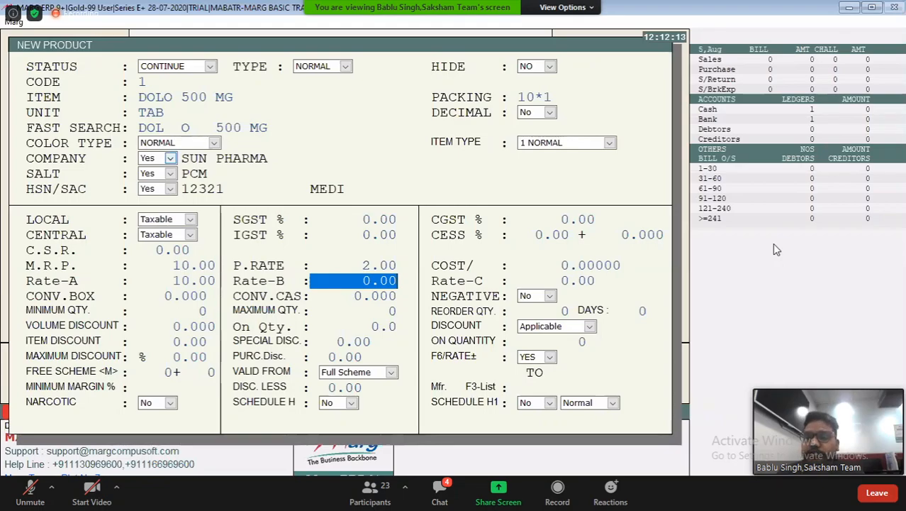
# Keep Rate-B, Rate-C and the box and case conversions at zero and set Negative to Yes
pyautogui.press('Return')
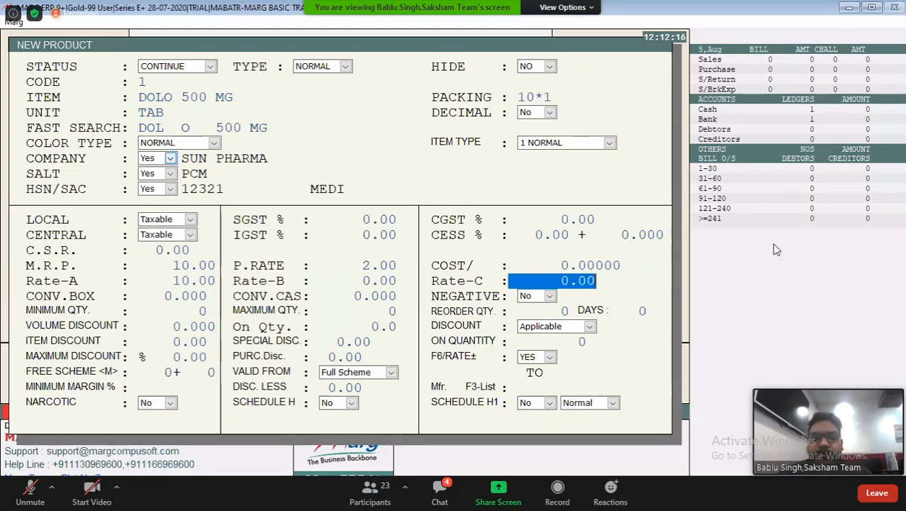
pyautogui.press('Return')
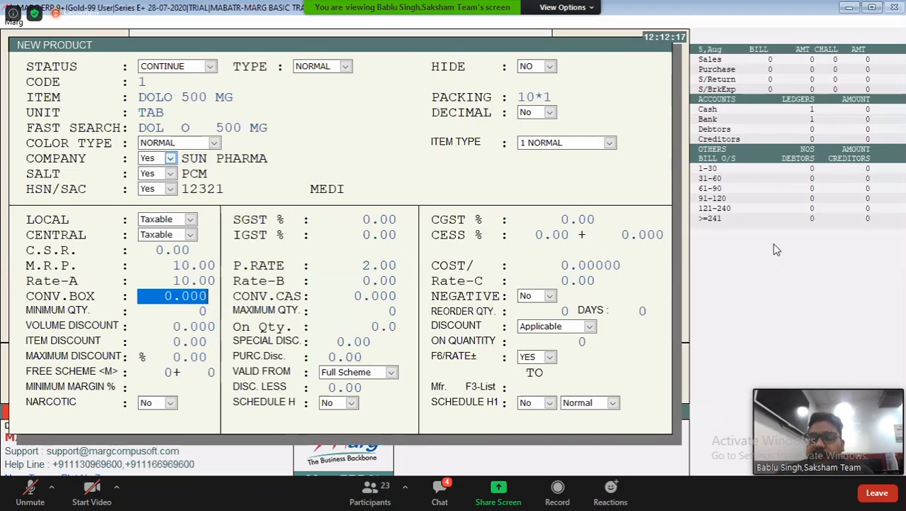
pyautogui.press('Return')
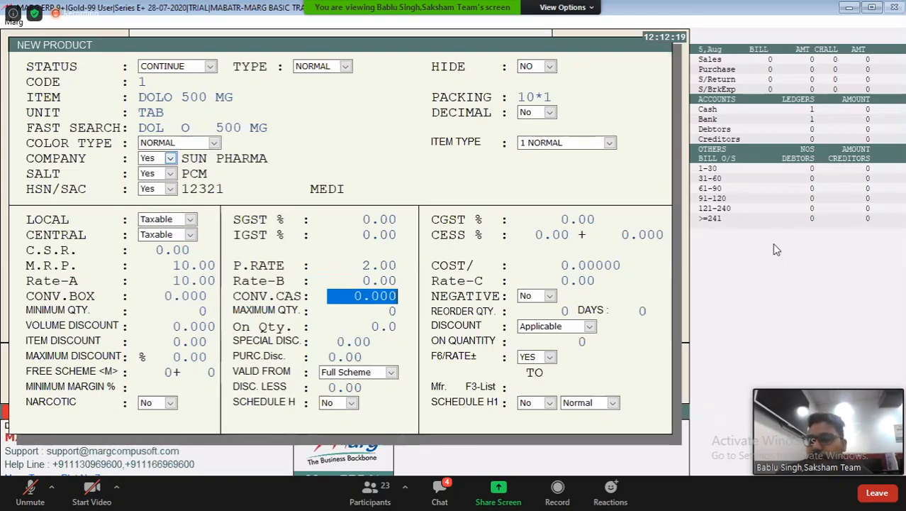
pyautogui.press('Return')
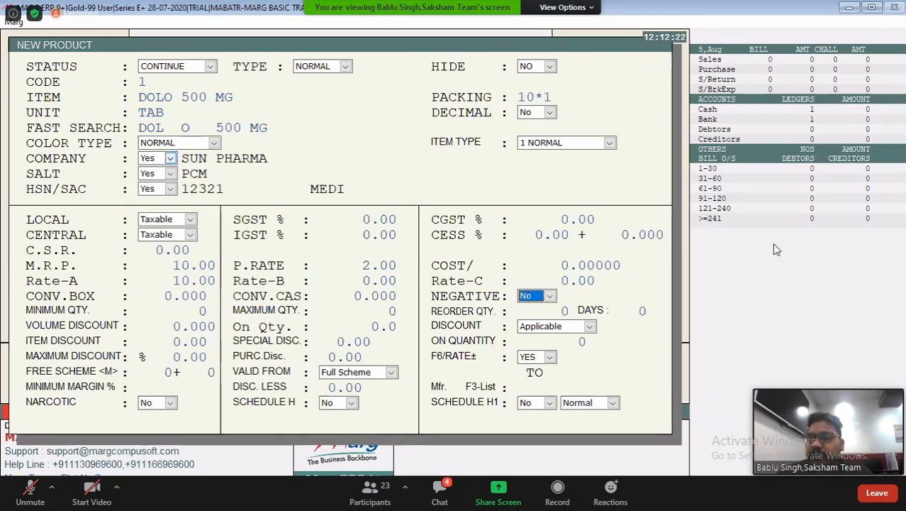
pyautogui.press('Down')
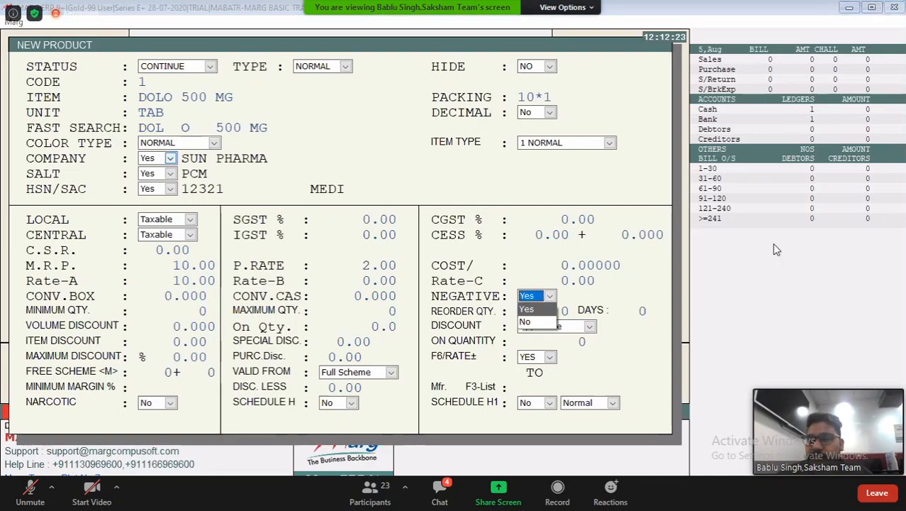
pyautogui.press('Return')
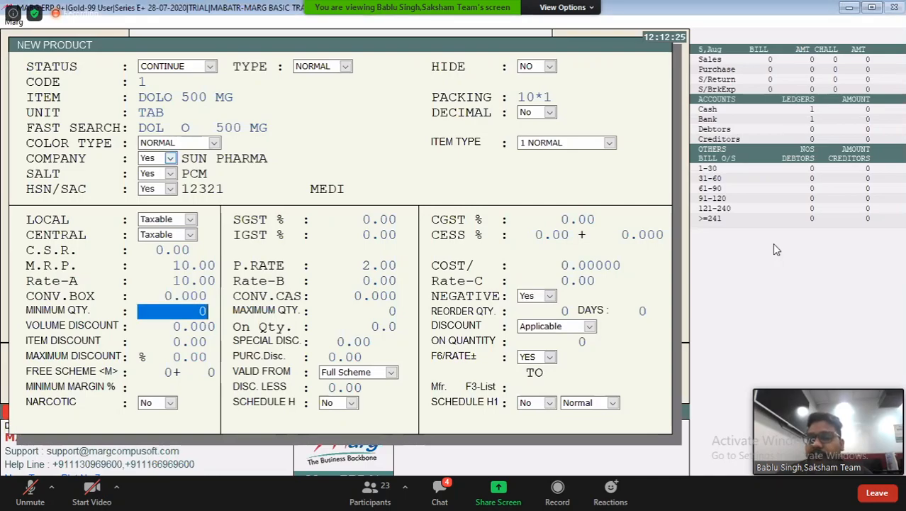
# Keep the product's minimum, maximum and reorder quantities, days and volume discount at zero, with Discount set to Applicable
pyautogui.press('Return')
pyautogui.press('Return')
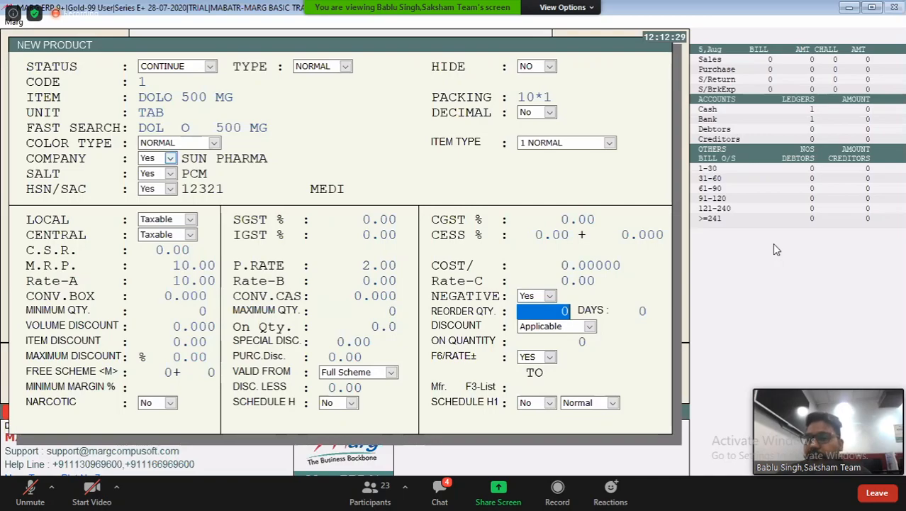
pyautogui.press('Return')
pyautogui.press('Return')
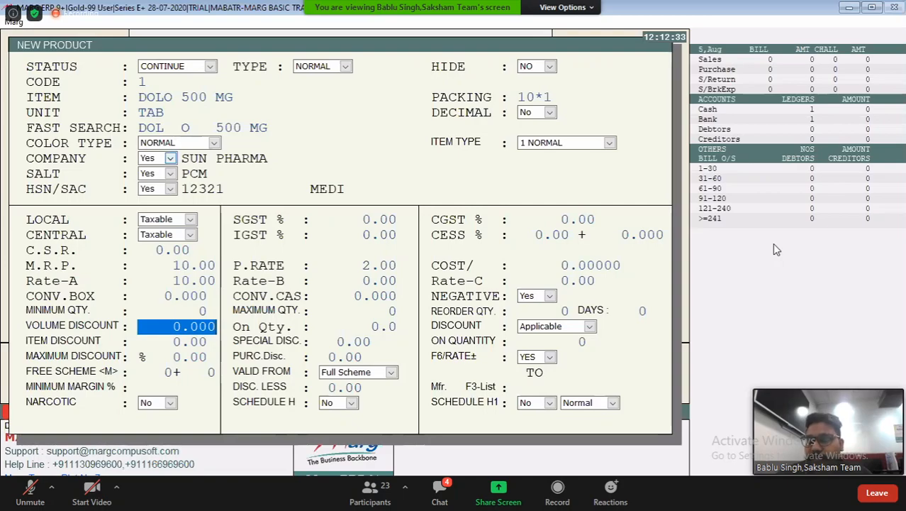
pyautogui.press('Return')
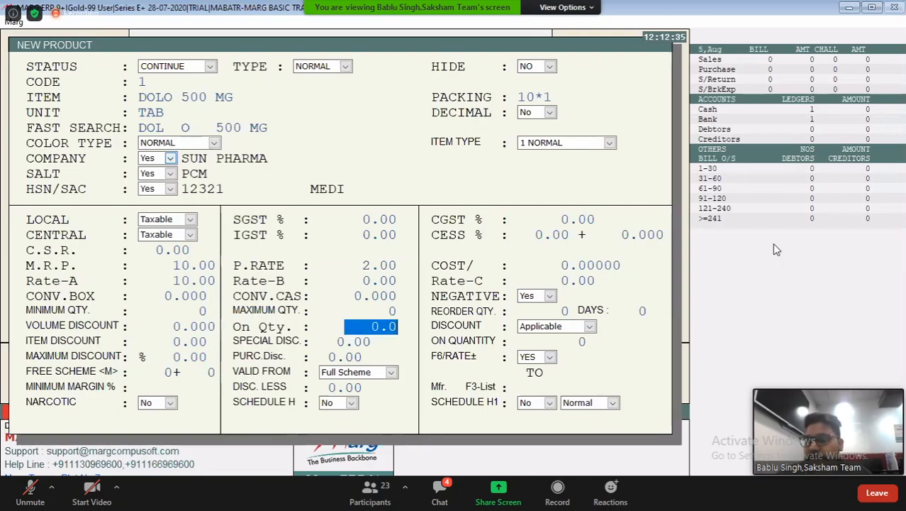
pyautogui.press('Return')
pyautogui.press('space')
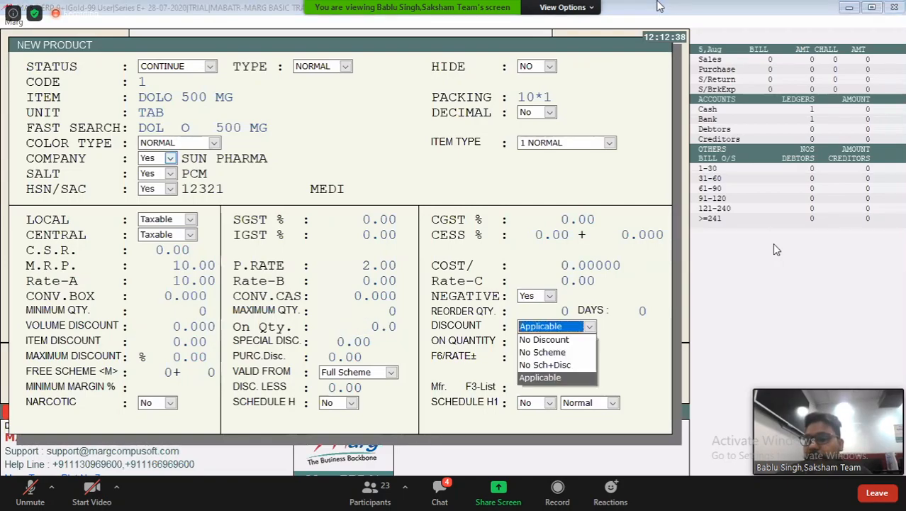
pyautogui.press('Return')
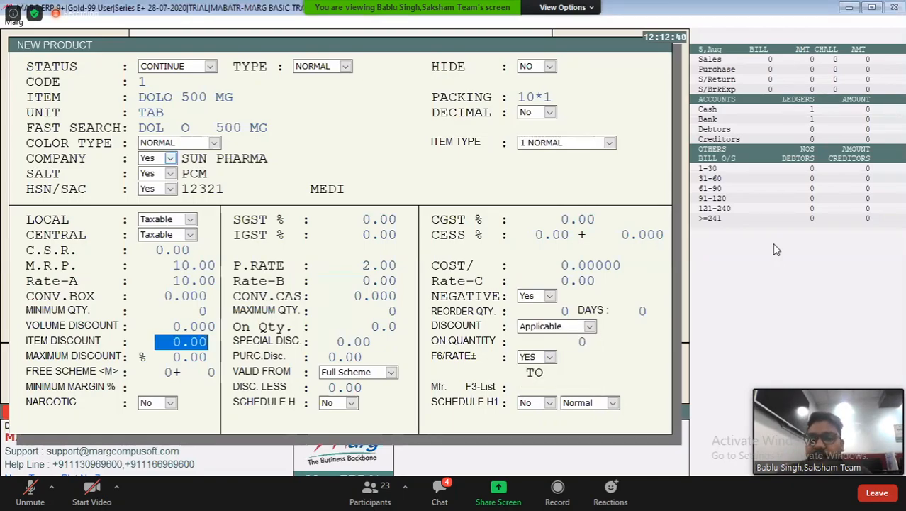
# Leave the product's item, special, maximum and purchase discounts at 0.00, On Quantity at 0 and F6/Rate± at YES
pyautogui.press('Return')
pyautogui.press('Return')
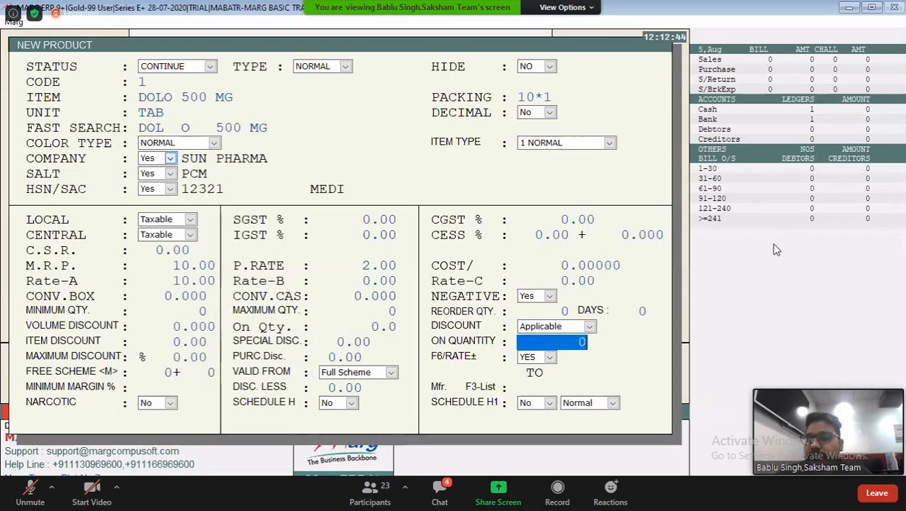
pyautogui.press('Return')
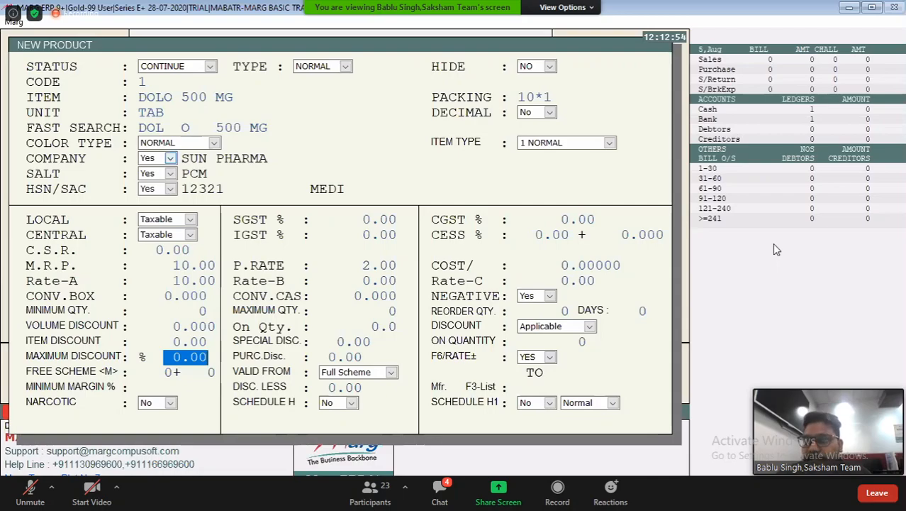
pyautogui.press('Return')
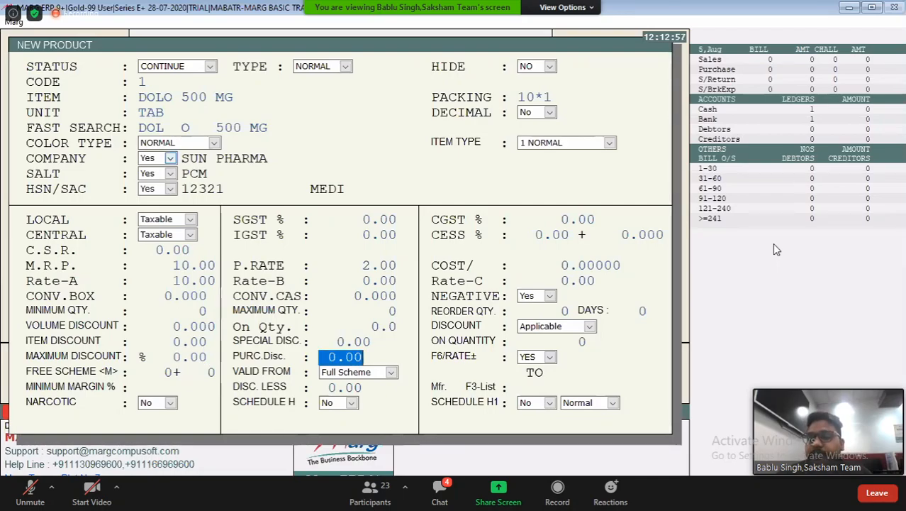
pyautogui.press('Return')
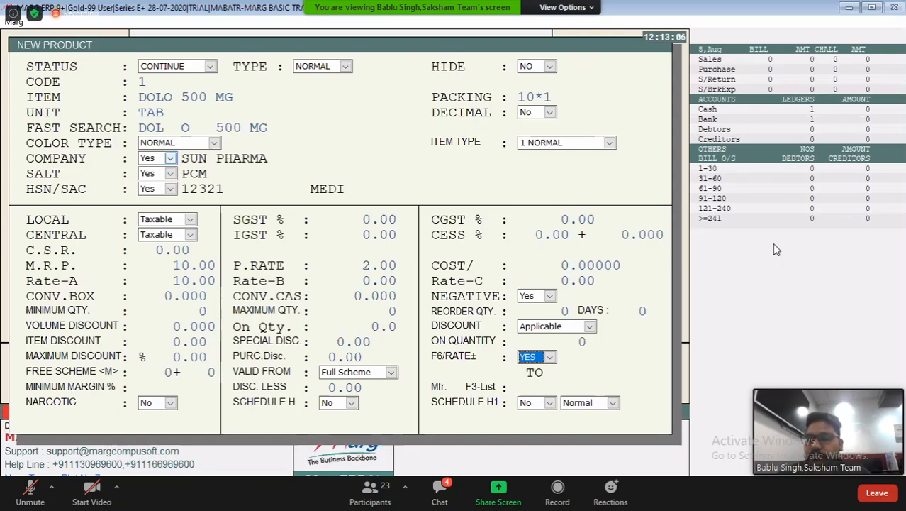
pyautogui.press('Return')
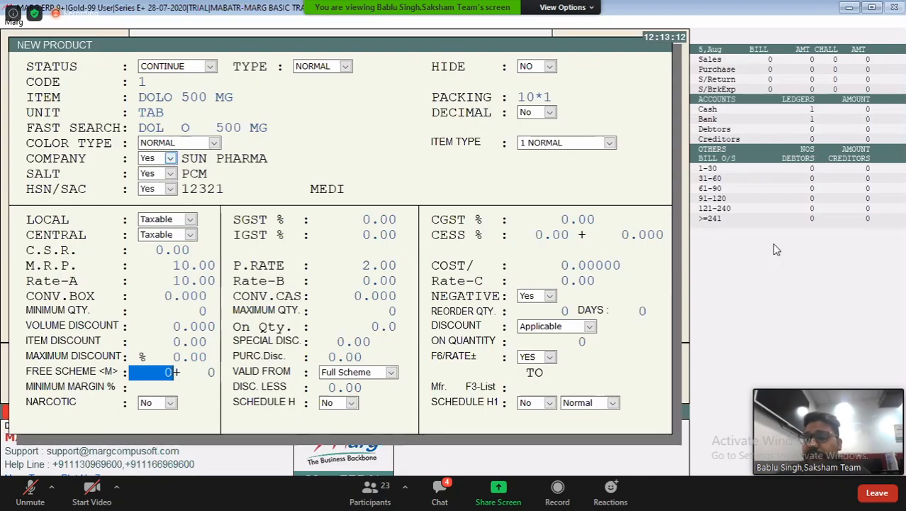
# Keep the free scheme at 0+0 and valid from Full Scheme, leaving its date range blank
pyautogui.press('Return')
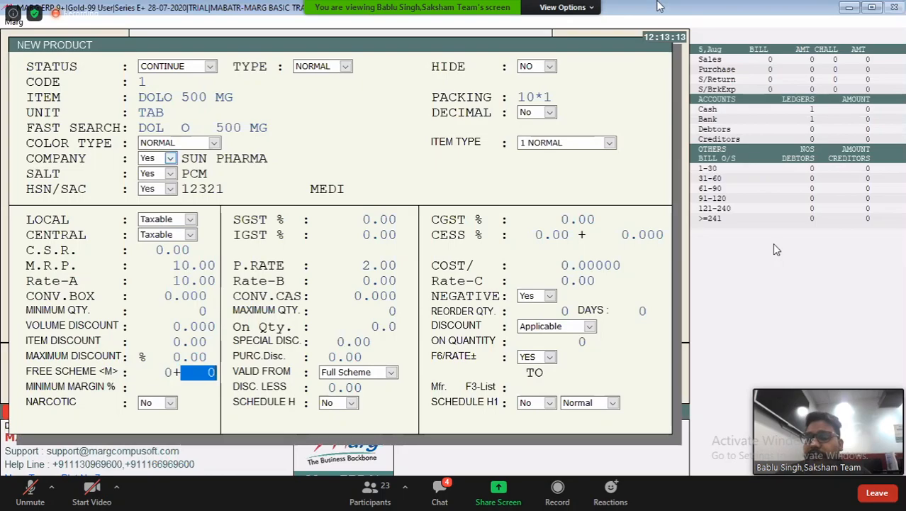
pyautogui.press('Return')
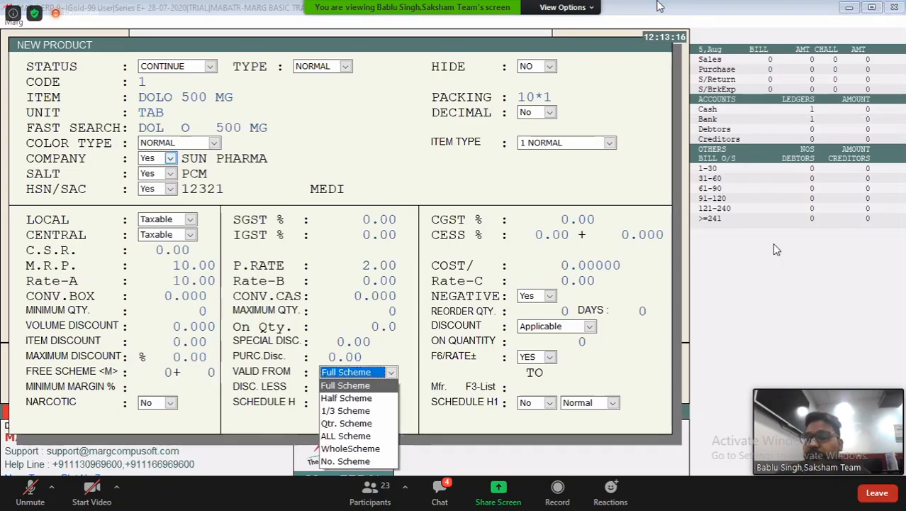
pyautogui.press('Return')
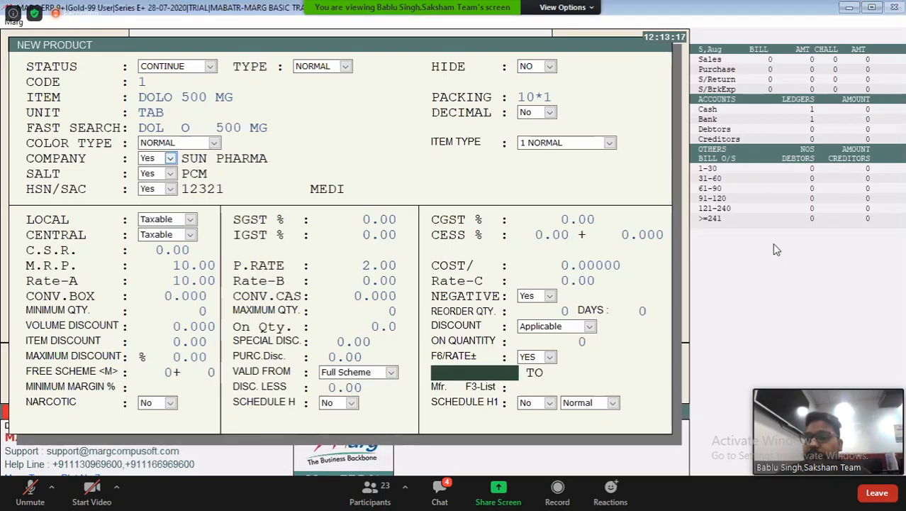
pyautogui.press('Return')
# Accept zero margin, a blank manufacturer, No for Narcotic, Schedule H and H1, and Normal, and save the DOLO 500 MG product
pyautogui.press('Return')
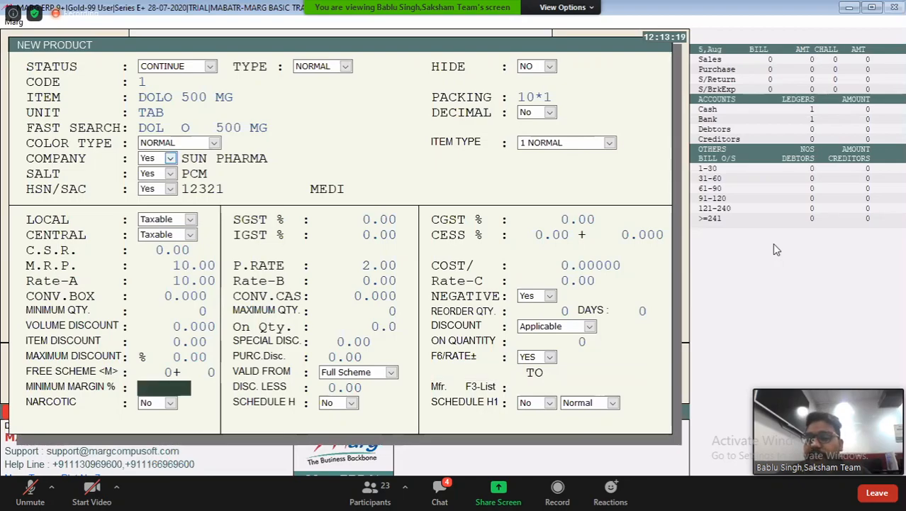
pyautogui.press('Return')
pyautogui.press('Return')
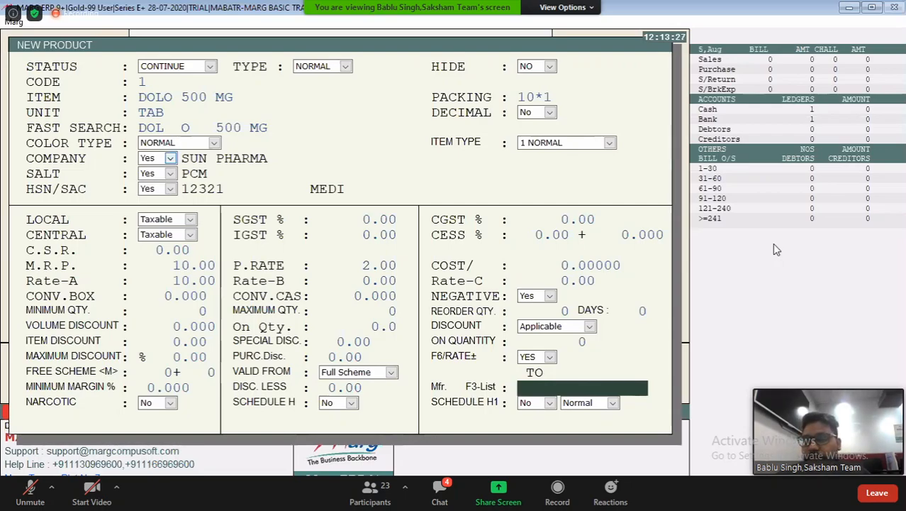
pyautogui.press('Return')
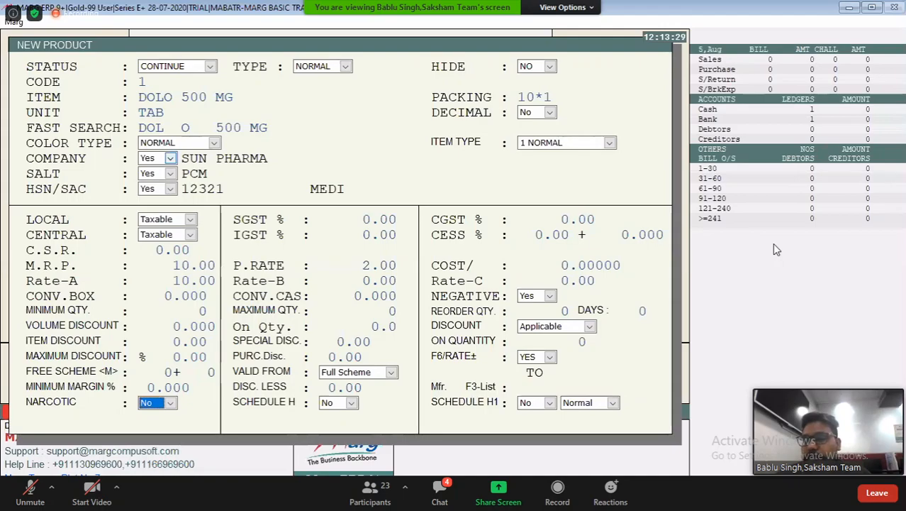
pyautogui.press('Return')
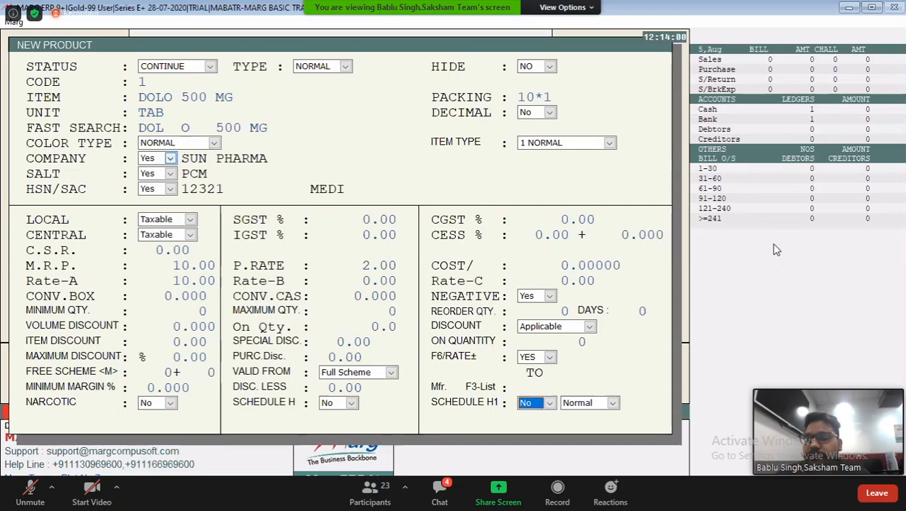
pyautogui.press('Return')
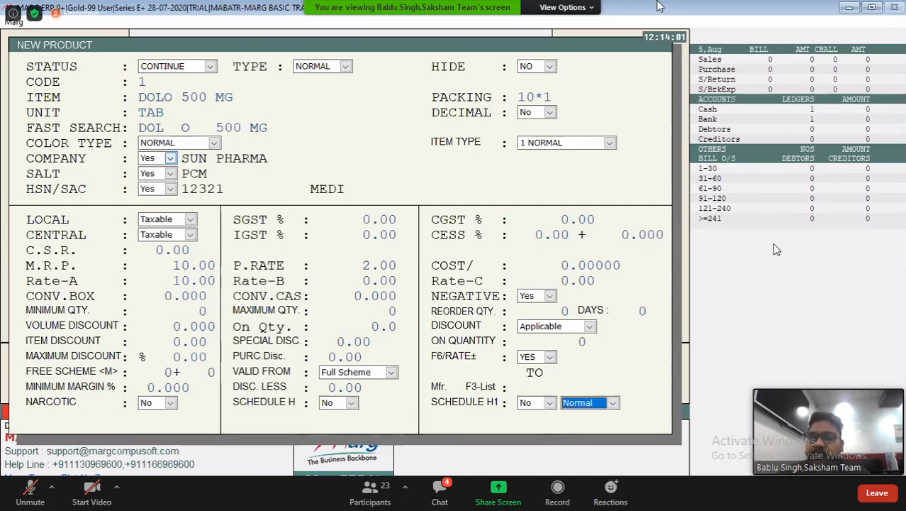
pyautogui.press('Return')
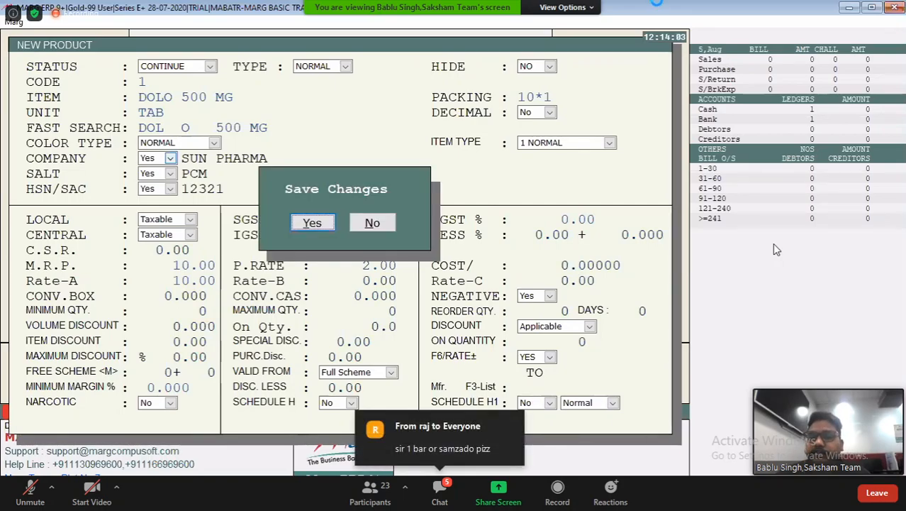
pyautogui.press('Return')
pyautogui.press('Return')
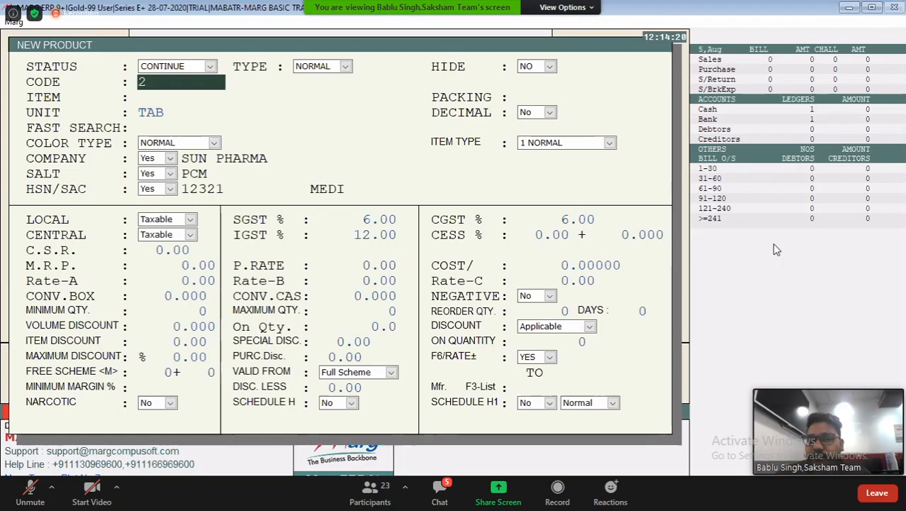
# Enter a second product named PCM with the NORMAL color type, company -BLANK- and salt PCM
pyautogui.press('Return')
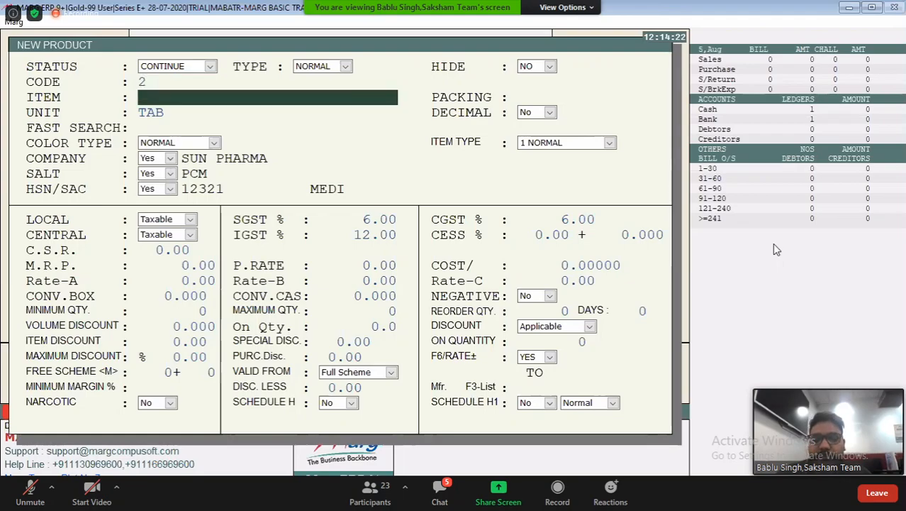
pyautogui.write('PCM')
pyautogui.press('Return')
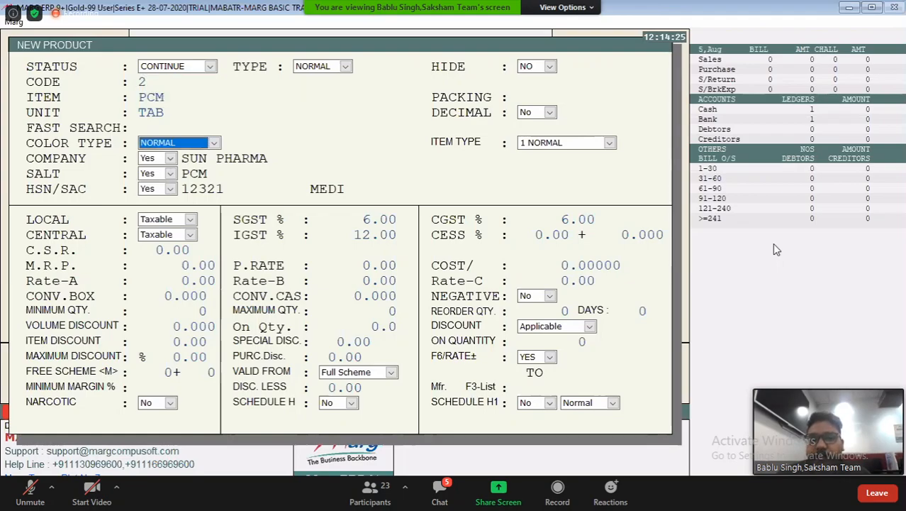
pyautogui.press('Return')
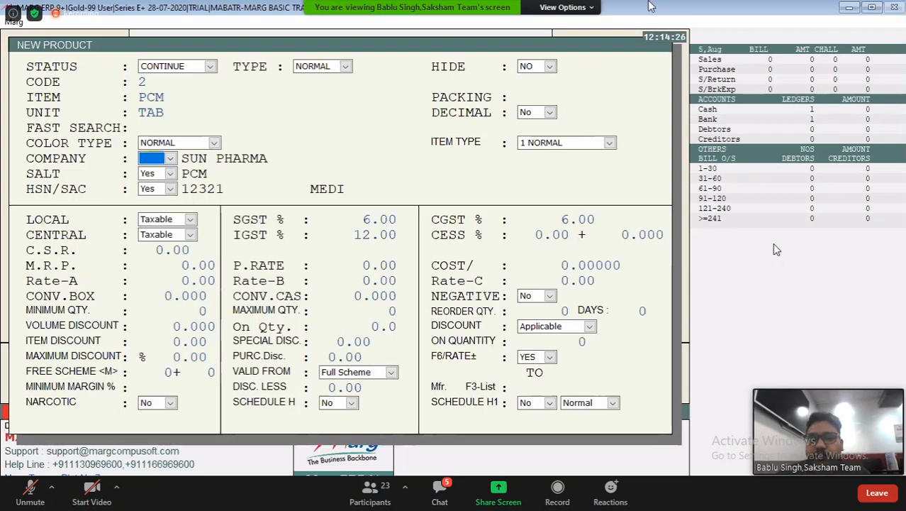
pyautogui.press('Return')
pyautogui.press('Up')
pyautogui.press('Return')
pyautogui.press('Return')
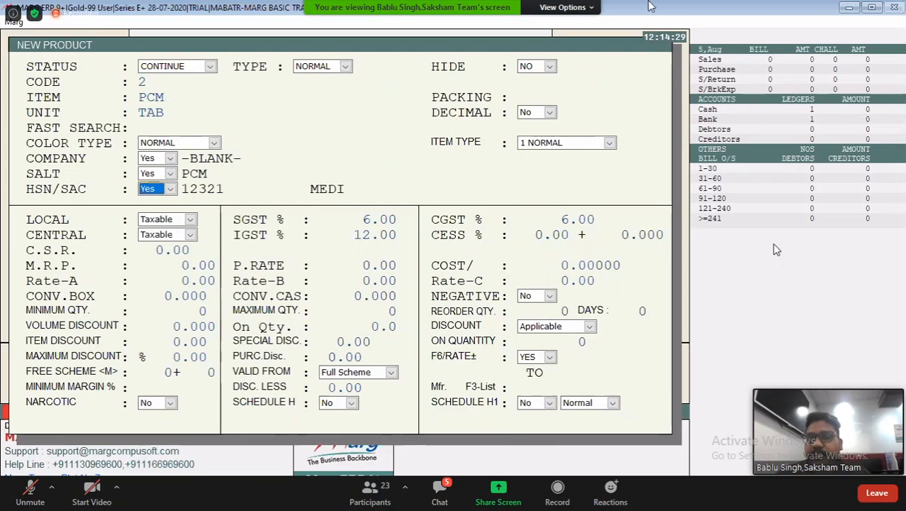
# Set the PCM product's HSN/SAC to Yes with code 12321, keeping SGST and CGST at 6.00 and IGST at 12.00
pyautogui.press('Return')
pyautogui.press('Return')
pyautogui.press('Return')
pyautogui.press('Return')
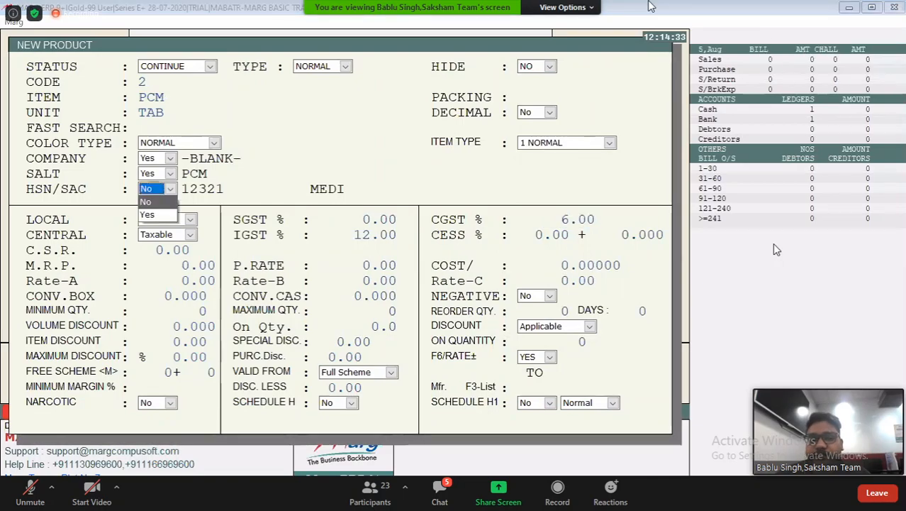
pyautogui.press('Down')
pyautogui.press('Return')
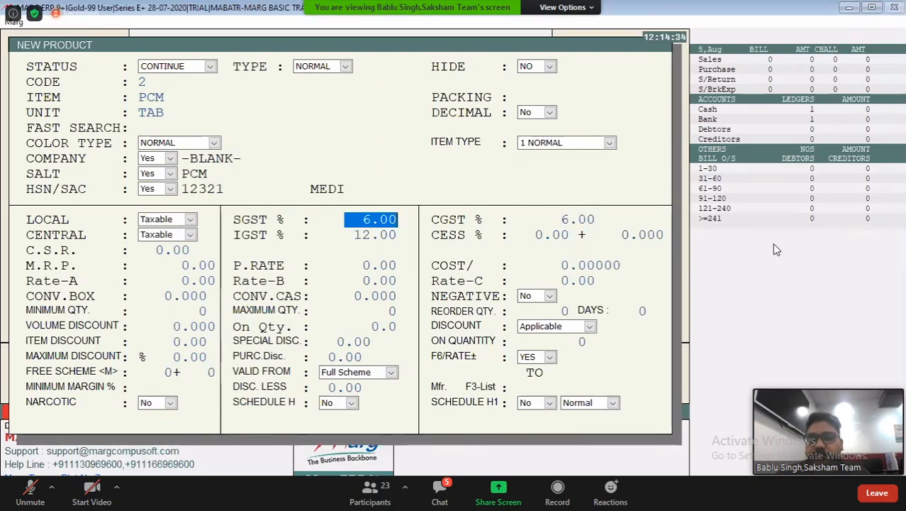
pyautogui.press('Return')
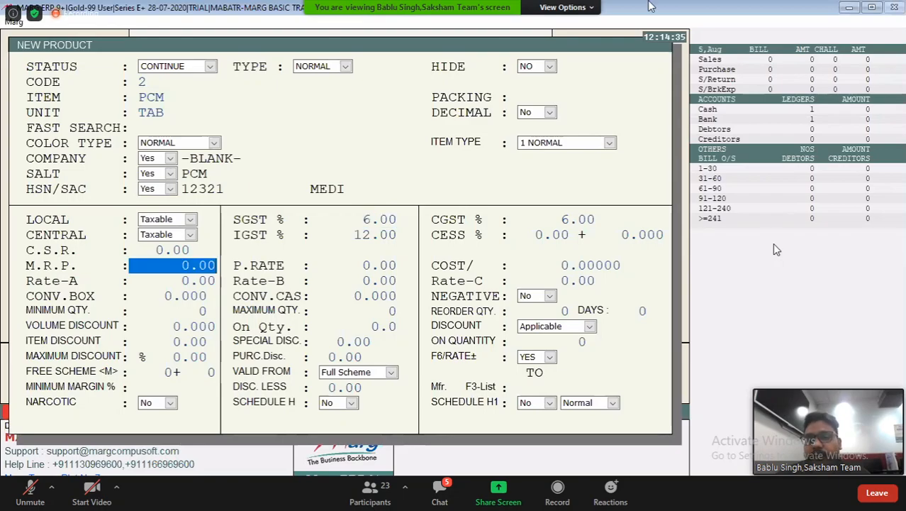
# Save the PCM product without entering rates and leave the new product form
pyautogui.press('Escape')
pyautogui.press('Return')
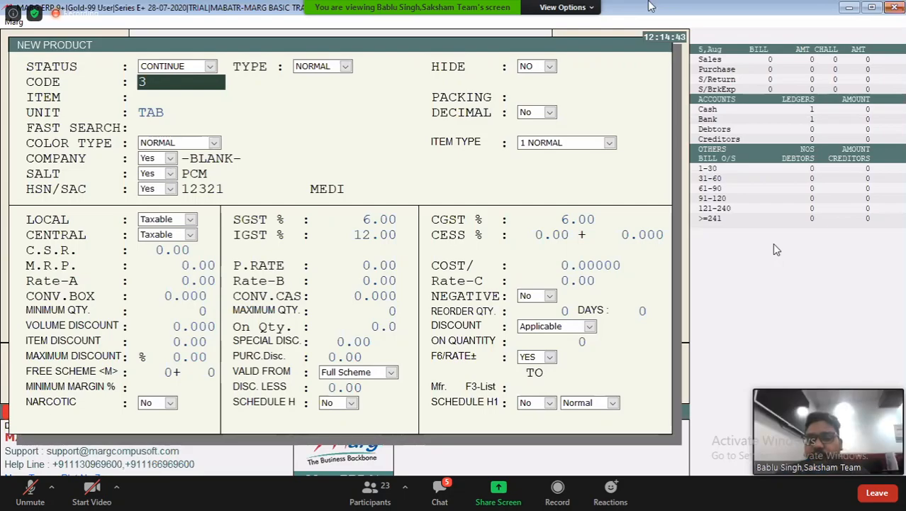
pyautogui.press('Escape')
pyautogui.press('Escape')
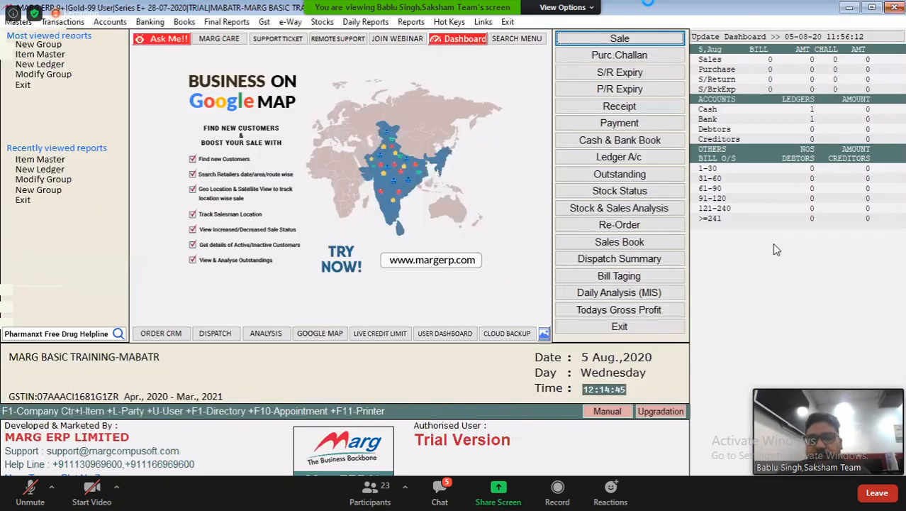
pyautogui.hotkey('ctrl', 'i')
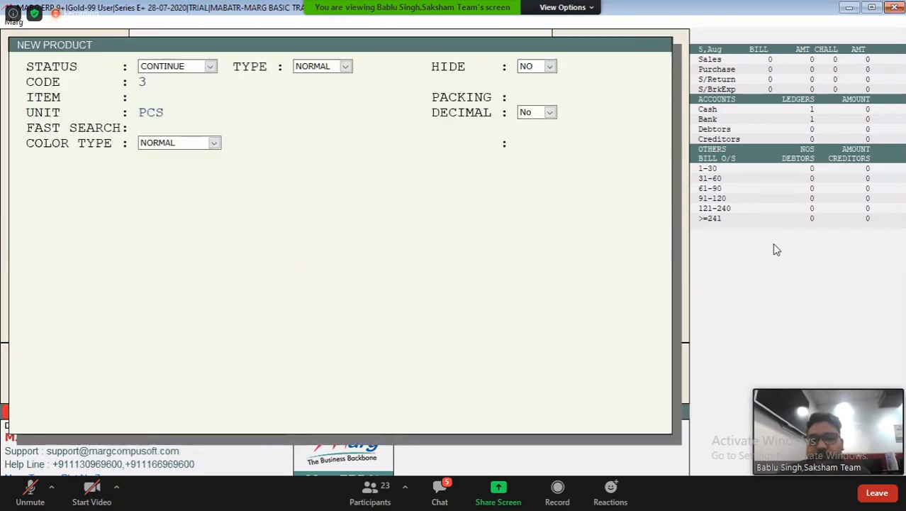
pyautogui.press('Escape')
# Exit to the list of companies and start restoring data for MARG BASIC TRAINING from a file
pyautogui.press('Escape')
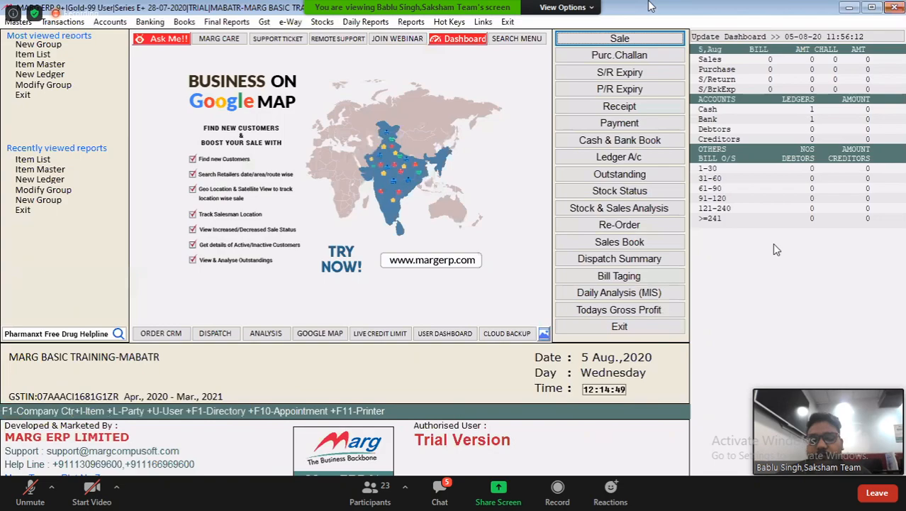
pyautogui.press('Escape')
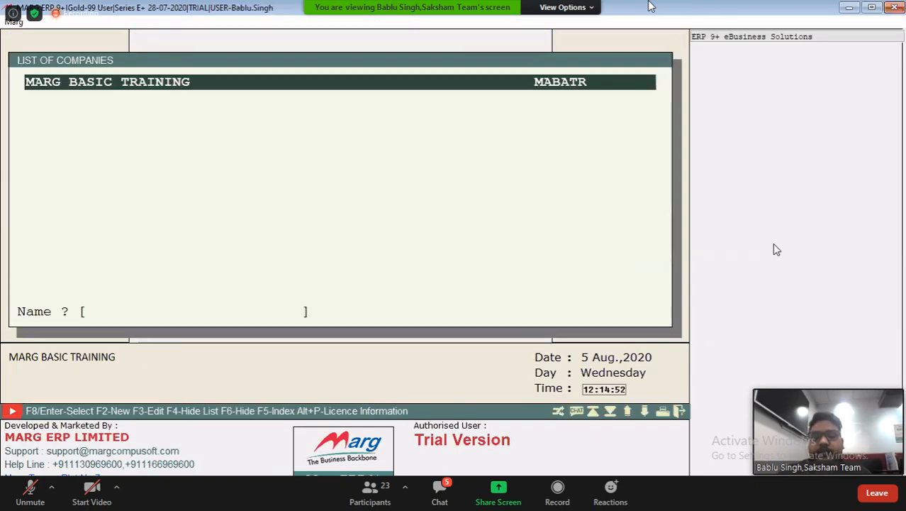
pyautogui.press('Return')
pyautogui.press('d')
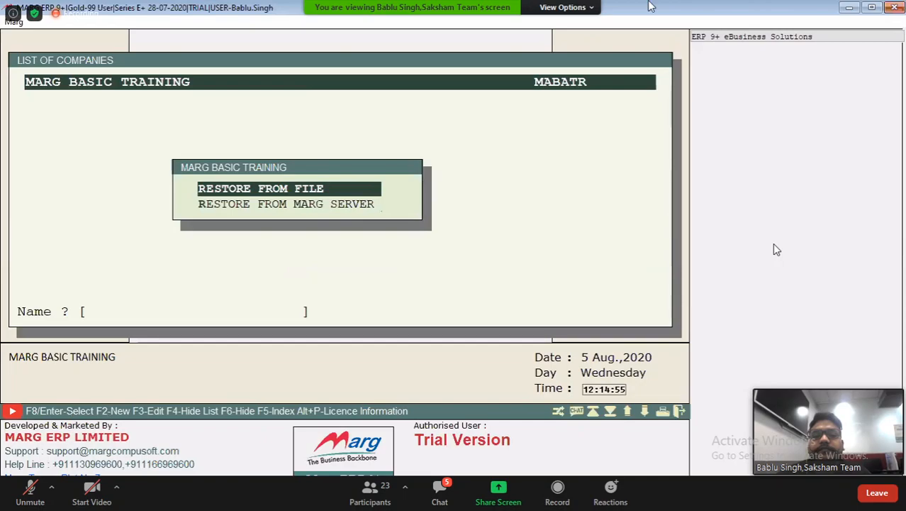
pyautogui.press('Return')
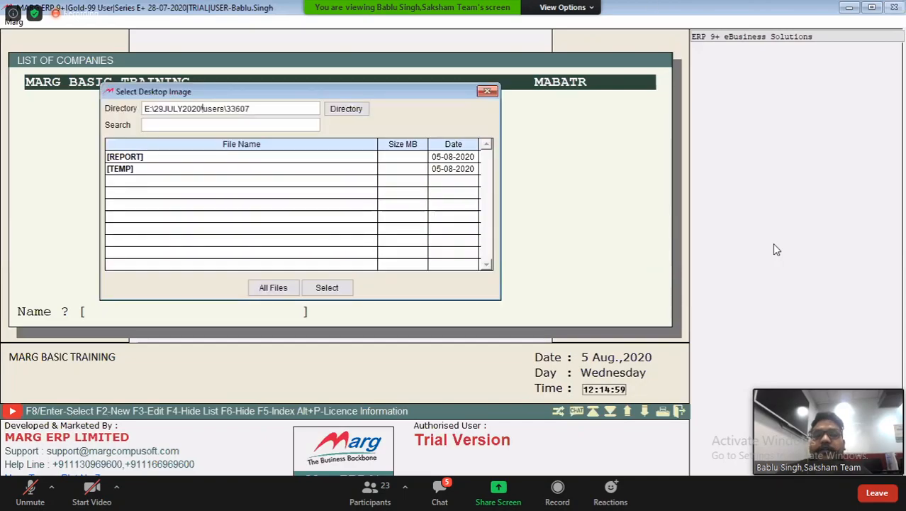
# Set the backup file directory to E:\29JULY2020 and list its folders
pyautogui.press('Delete')
pyautogui.press('Delete')
pyautogui.press('Delete')
pyautogui.press('Delete')
pyautogui.press('Delete')
pyautogui.press('Delete')
pyautogui.press('Delete')
pyautogui.press('Delete')
pyautogui.press('Delete')
pyautogui.press('Delete')
pyautogui.press('Delete')
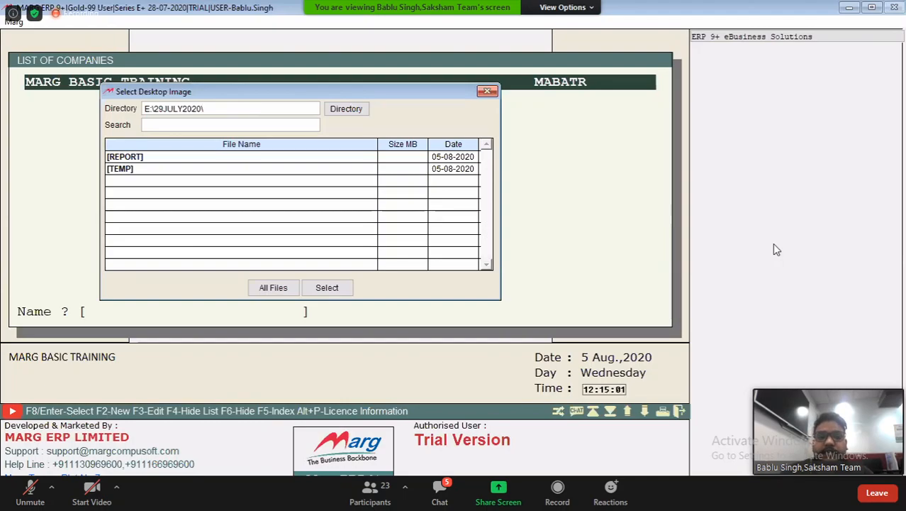
pyautogui.press('BackSpace')
pyautogui.press('Return')
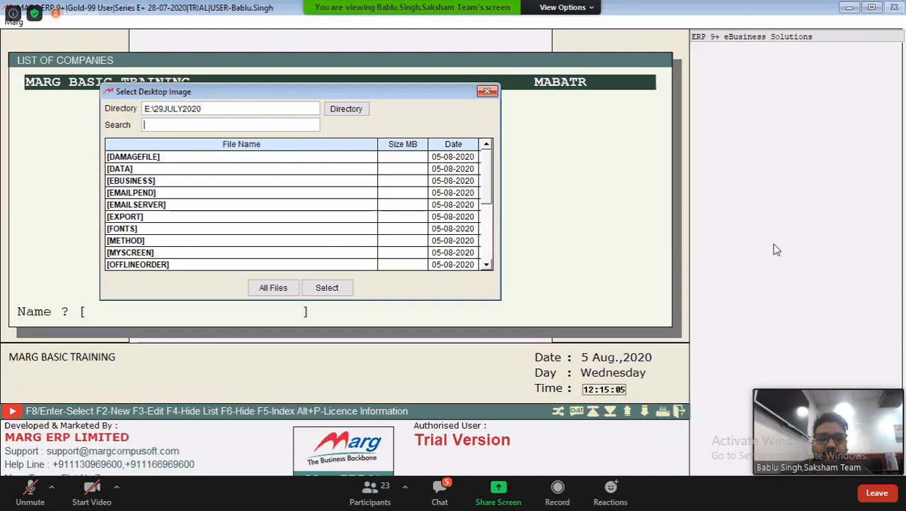
pyautogui.write('AU')
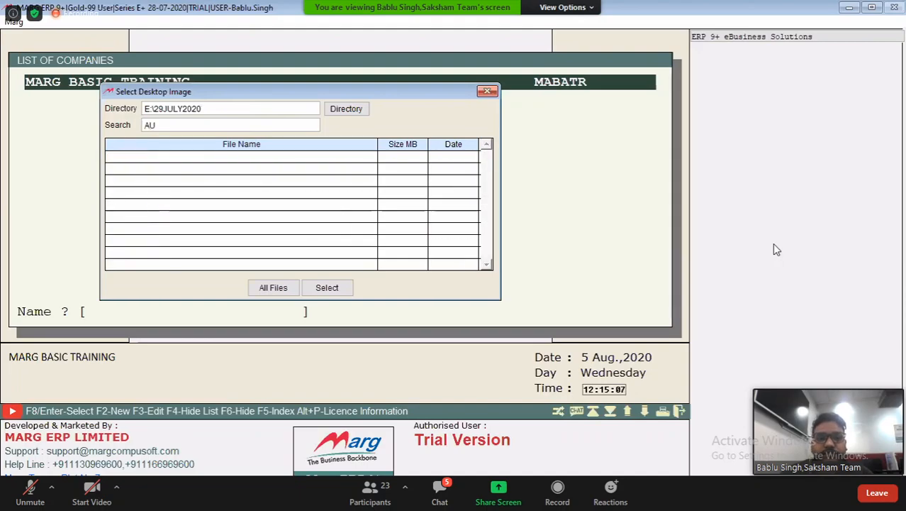
pyautogui.press('BackSpace')
pyautogui.press('BackSpace')
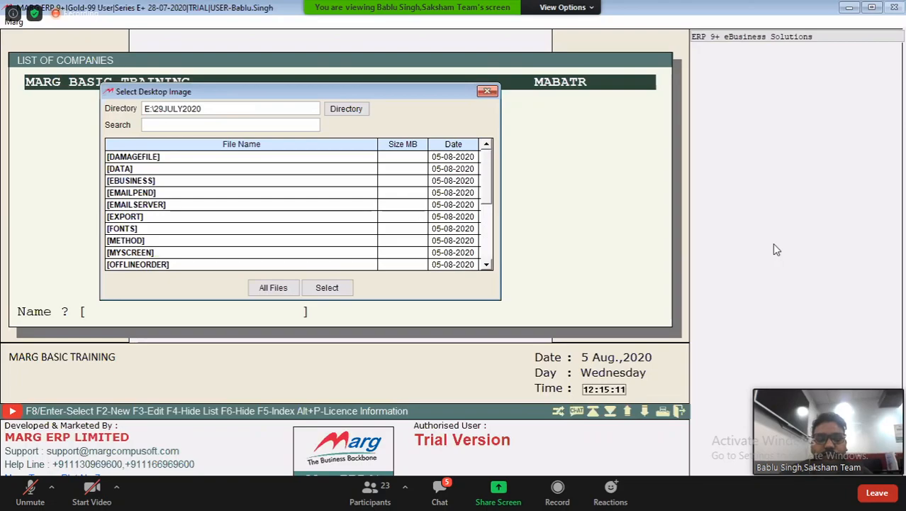
pyautogui.write('A')
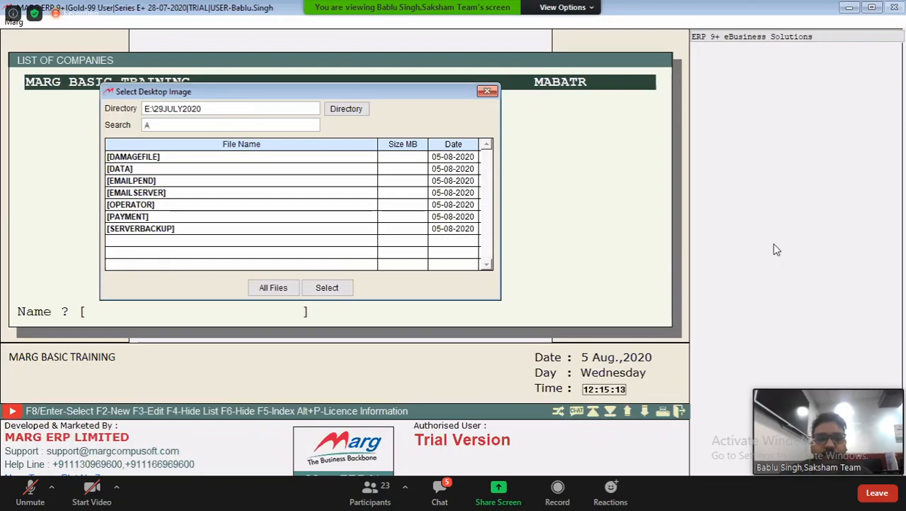
pyautogui.press('BackSpace')
# Filter the folders by S and open the SYSTEM folder
pyautogui.write('S')
pyautogui.press('Down')
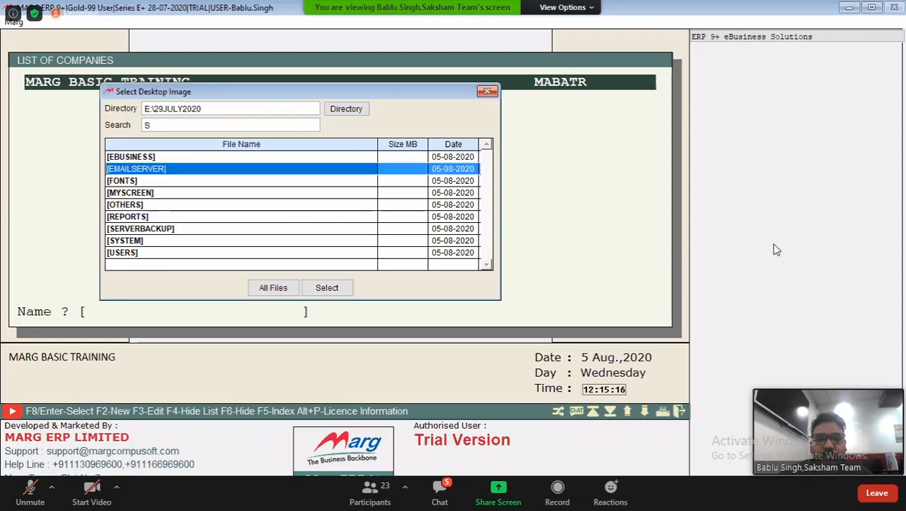
pyautogui.press('Down')
pyautogui.press('Down')
pyautogui.press('Down')
pyautogui.press('Down')
pyautogui.press('Down')
pyautogui.press('Down')
pyautogui.press('Return')
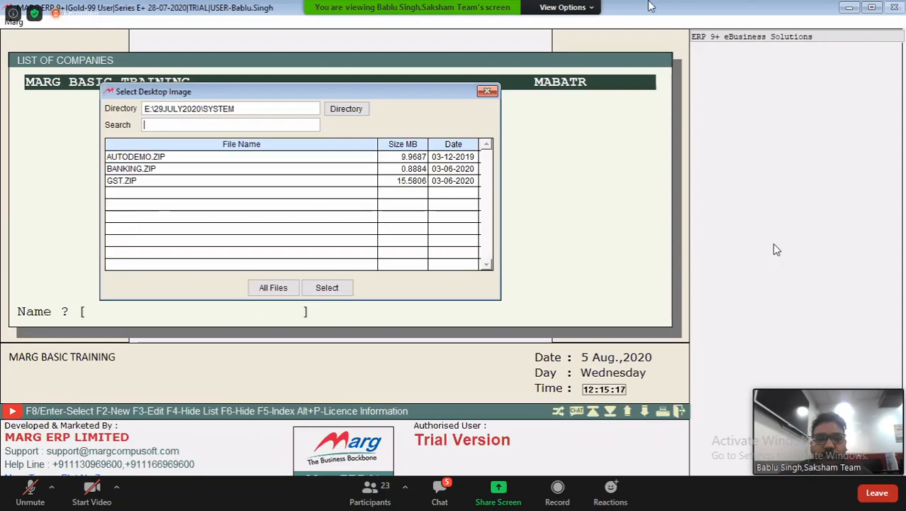
# Choose AUTODEMO.ZIP and restore only the DEMO PHARMA DISTRIBUTION company from it
pyautogui.press('Escape')
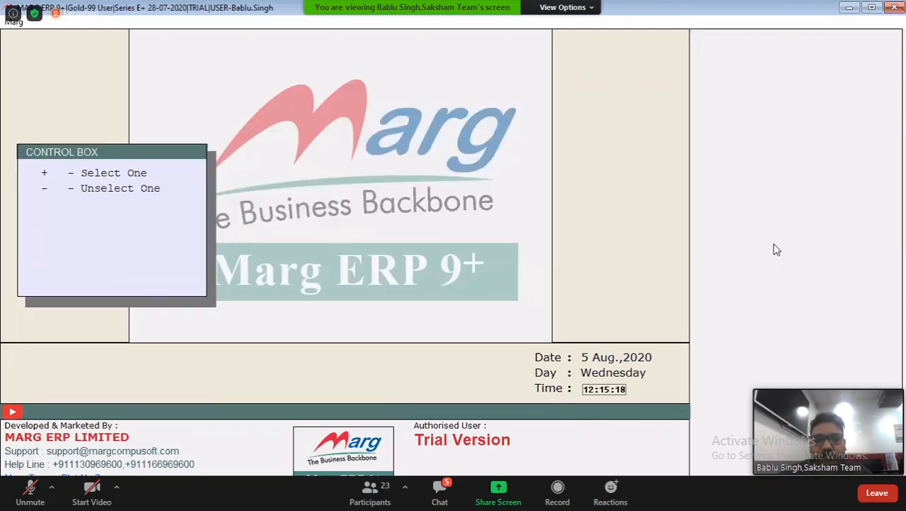
pyautogui.press('Down')
pyautogui.press('Down')
pyautogui.press('Down')
pyautogui.press('Down')
pyautogui.press('Down')
pyautogui.press('Down')
pyautogui.press('Down')
pyautogui.press('Down')
pyautogui.press('Down')
pyautogui.press('Down')
pyautogui.press('Down')
pyautogui.press('Down')
pyautogui.press('space')
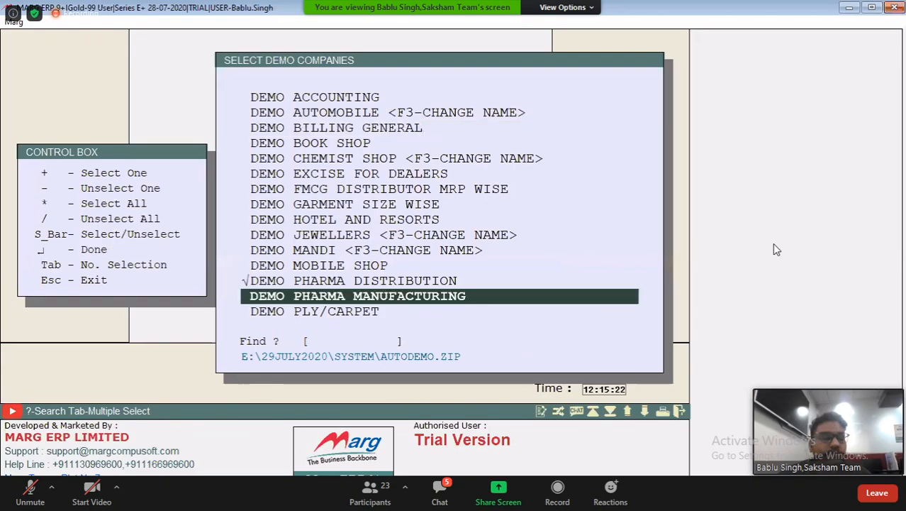
pyautogui.press('Return')
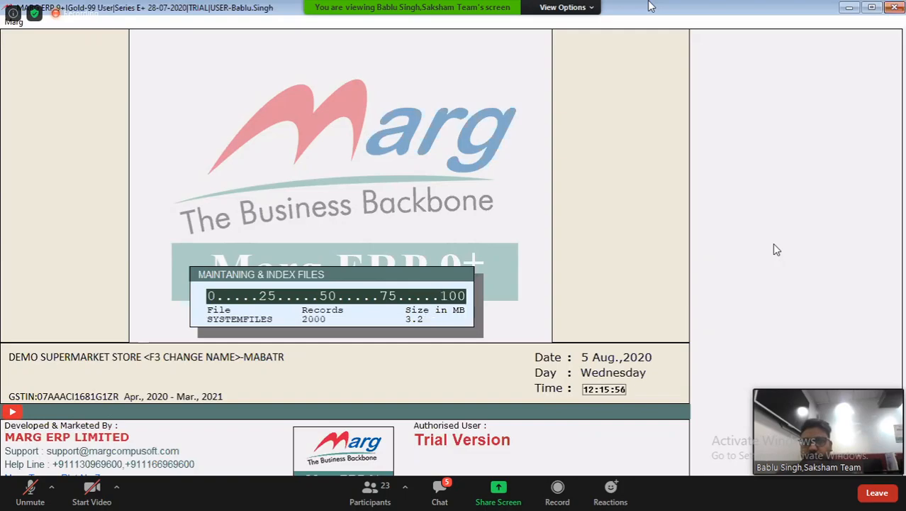
pyautogui.press('Escape')
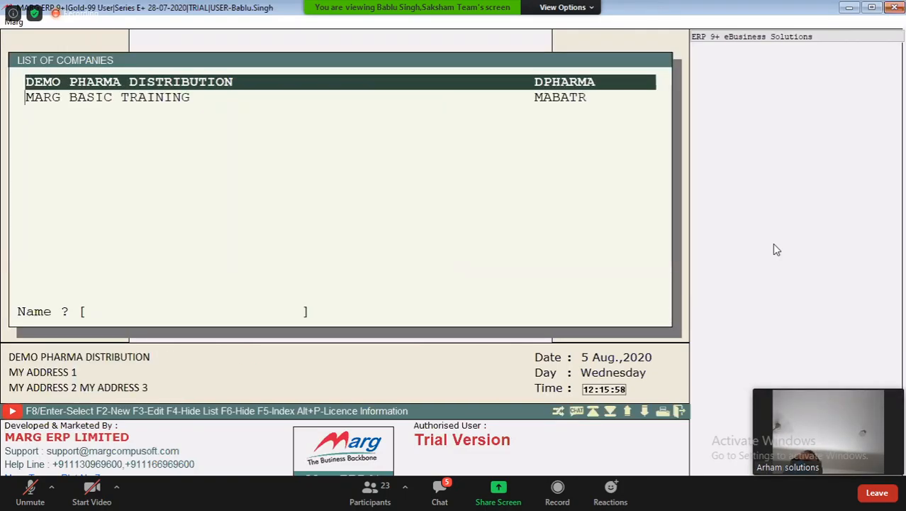
# Open the item master of DEMO PHARMA DISTRIBUTION, dismissing the business type feedback form
pyautogui.press('Return')
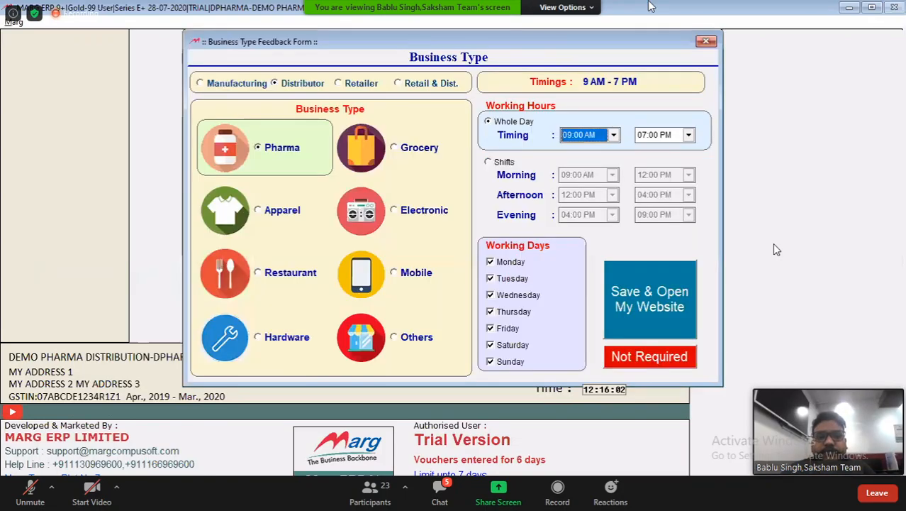
pyautogui.press('Escape')
pyautogui.hotkey('alt', 'm')
pyautogui.press('i')
pyautogui.press('i')
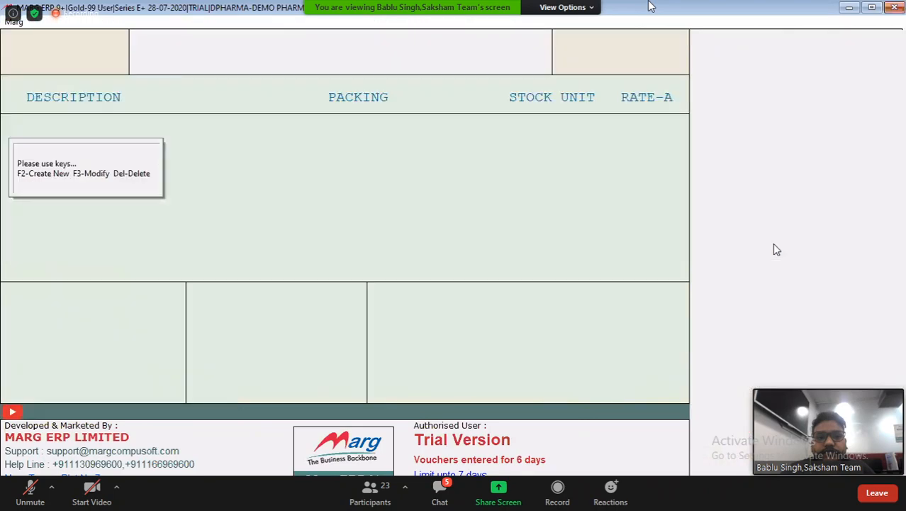
# Start a new product named DOLO in the item master
pyautogui.press('F2')
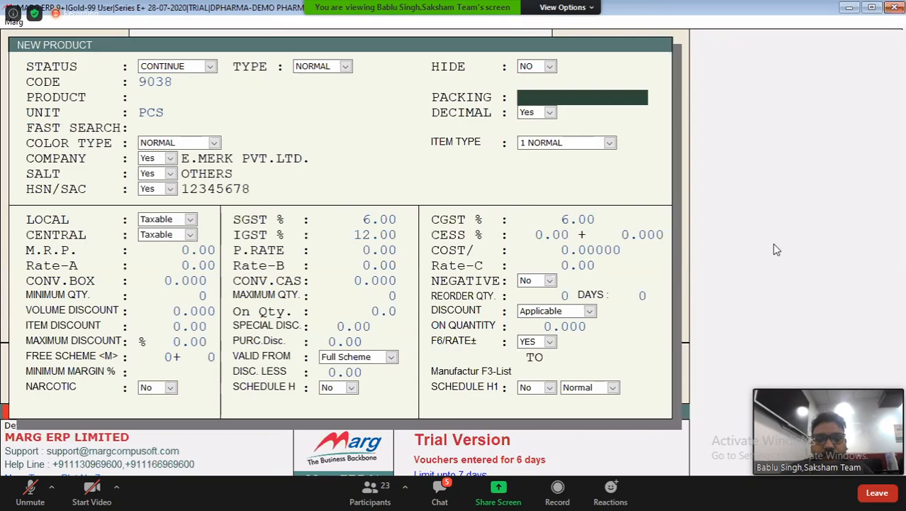
pyautogui.press('Escape')
pyautogui.press('F2')
pyautogui.write('D')
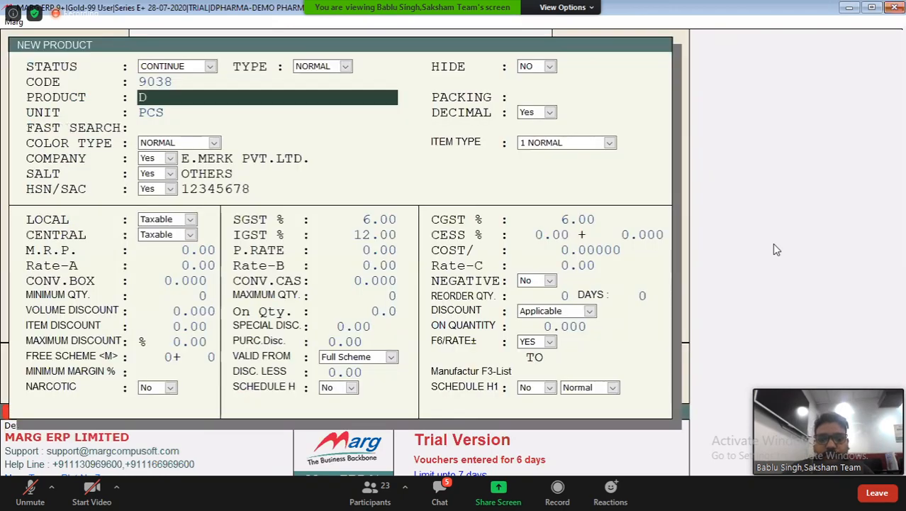
pyautogui.write('OLO')
pyautogui.press('Return')
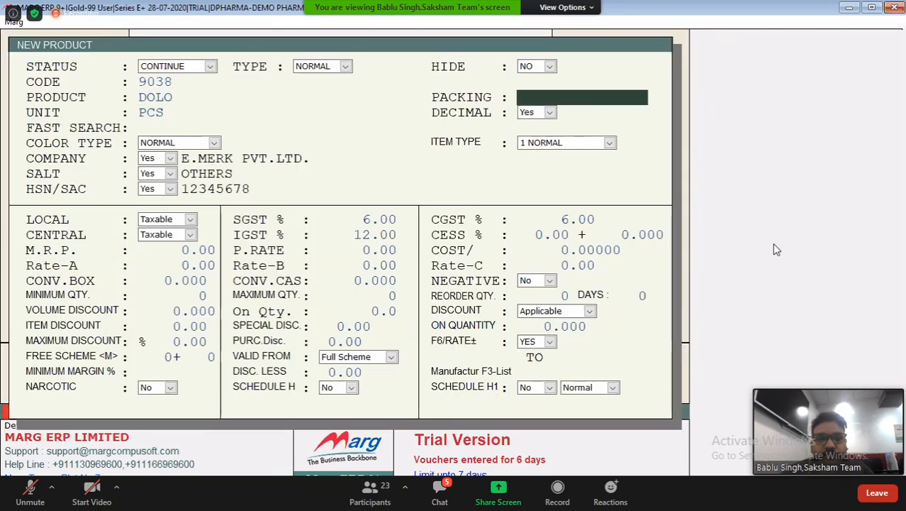
# Open the unfiltered company list for the DOLO product, and abandon the product without saving
pyautogui.press('Return')
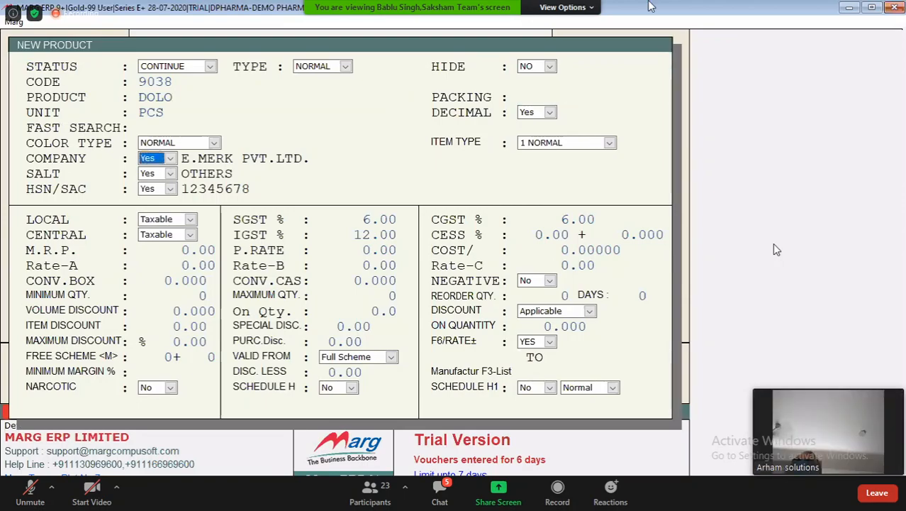
pyautogui.press('Return')
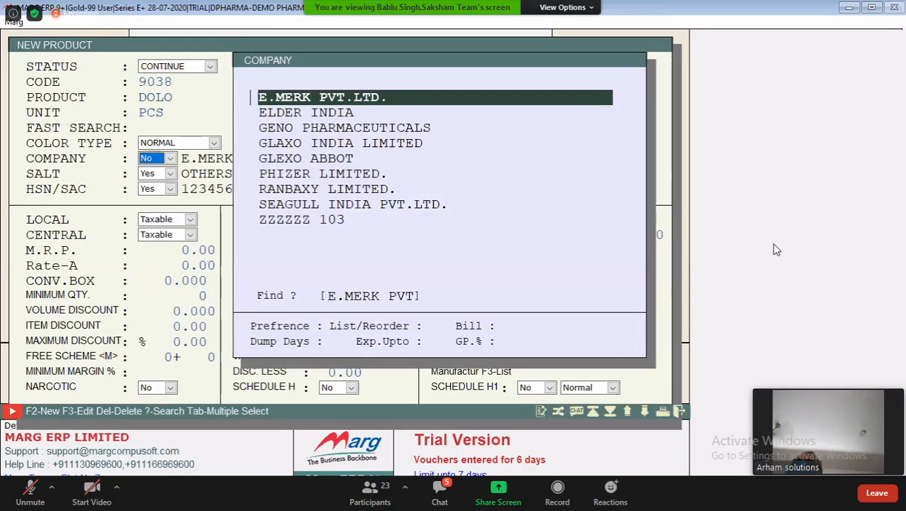
pyautogui.press('BackSpace')
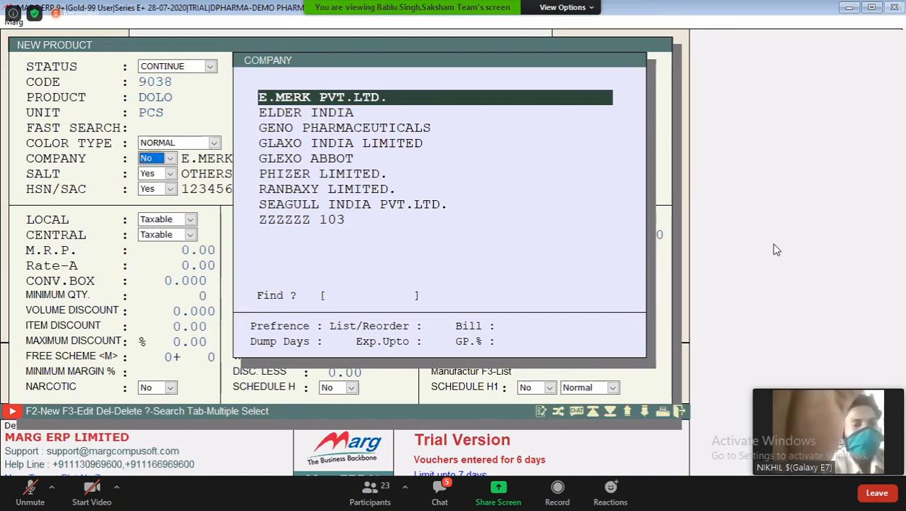
pyautogui.press('Escape')
pyautogui.press('Escape')
pyautogui.press('y')
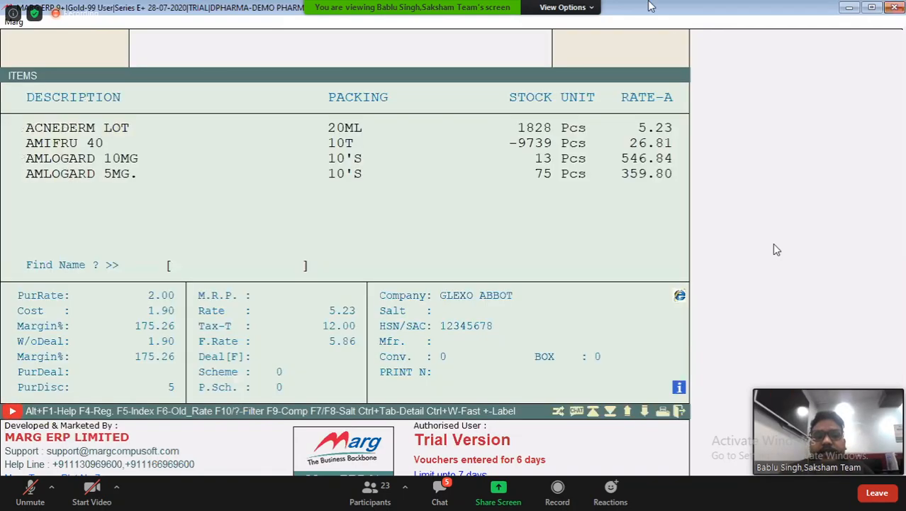
# Leave DEMO PHARMA DISTRIBUTION and open the MARG BASIC TRAINING company
pyautogui.press('Escape')
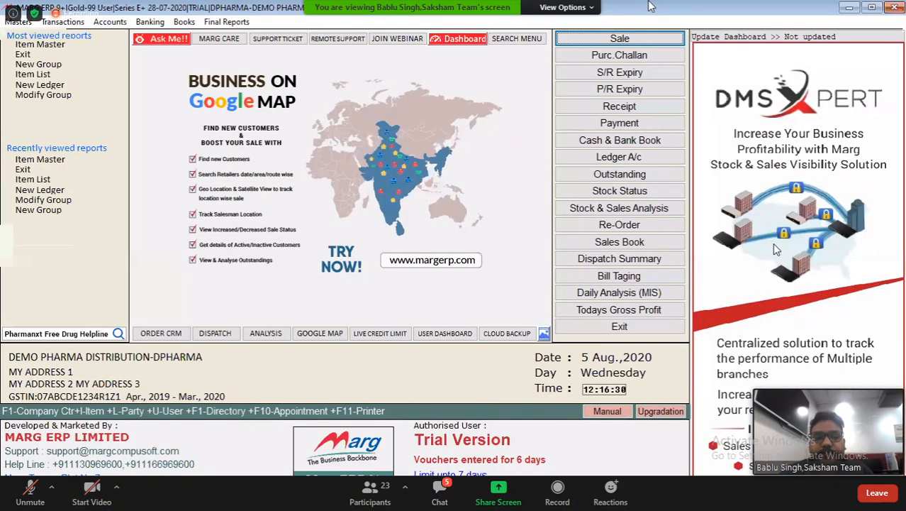
pyautogui.press('Escape')
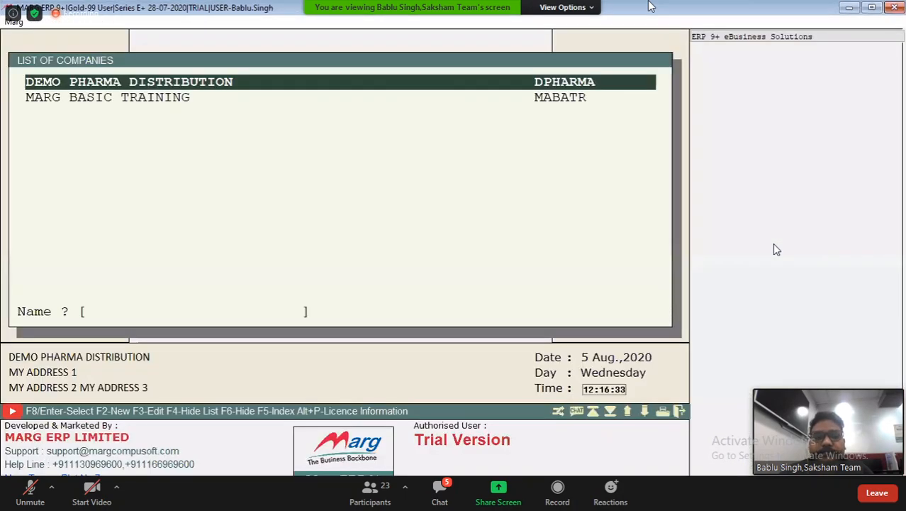
pyautogui.press('Down')
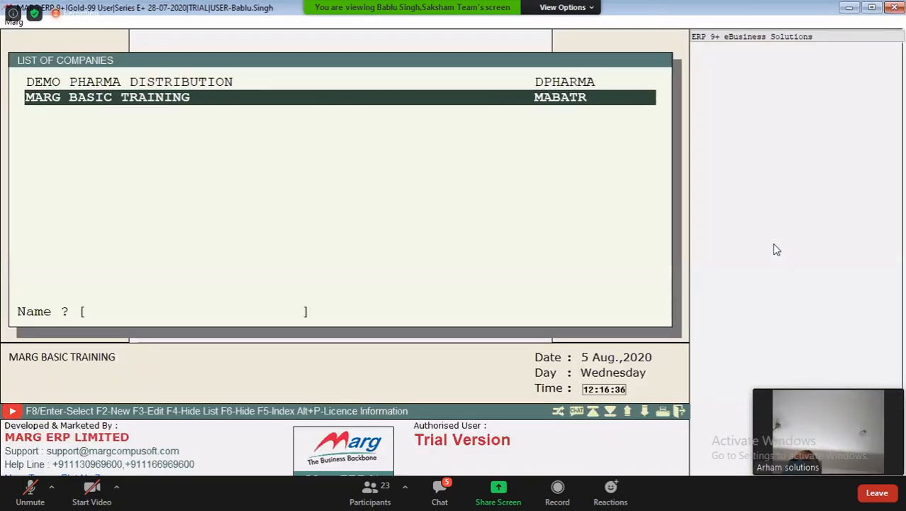
pyautogui.press('Return')
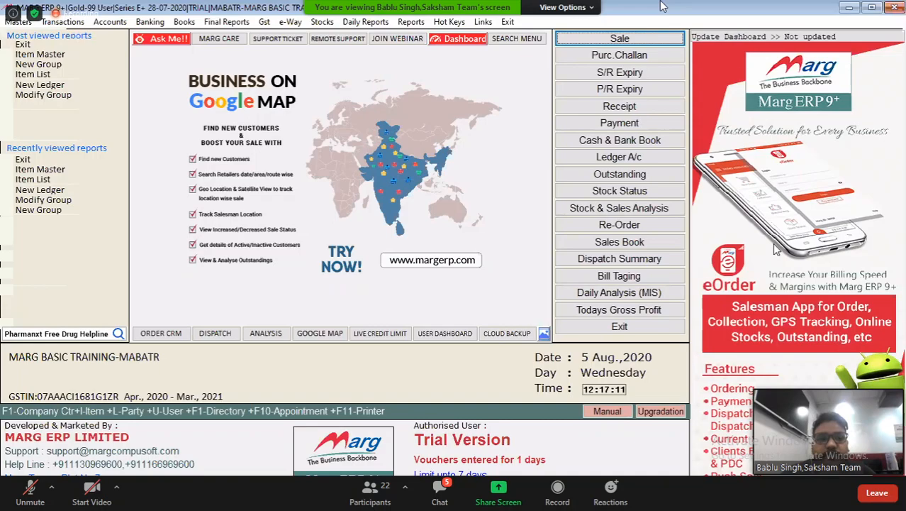
# Open the stock openings as on 01-04-2020 with the default report options
pyautogui.hotkey('alt', 'm')
pyautogui.press('Down')
pyautogui.press('Down')
pyautogui.press('Down')
pyautogui.press('Down')
pyautogui.press('Down')
pyautogui.press('Down')
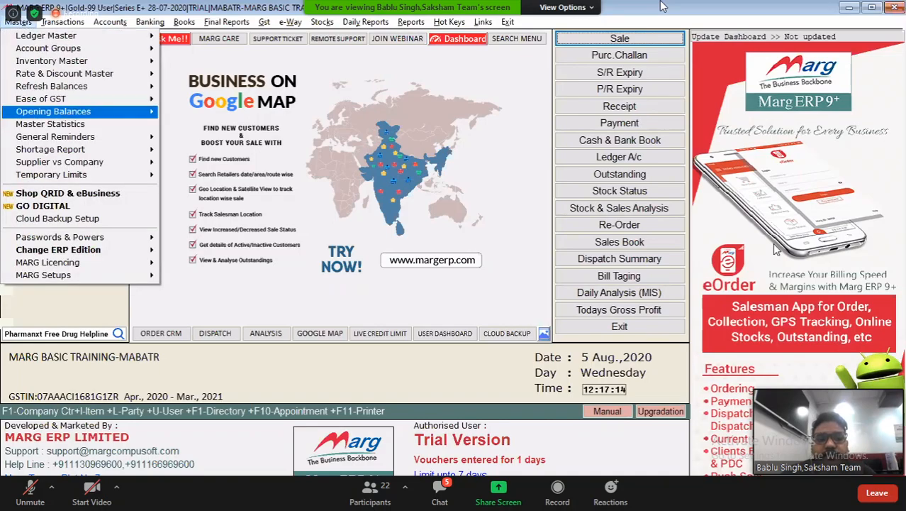
pyautogui.press('Right')
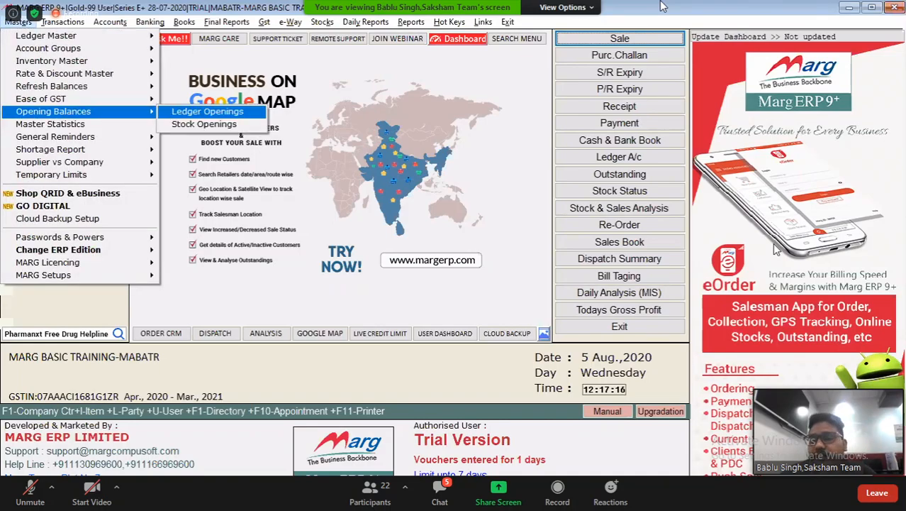
pyautogui.press('Down')
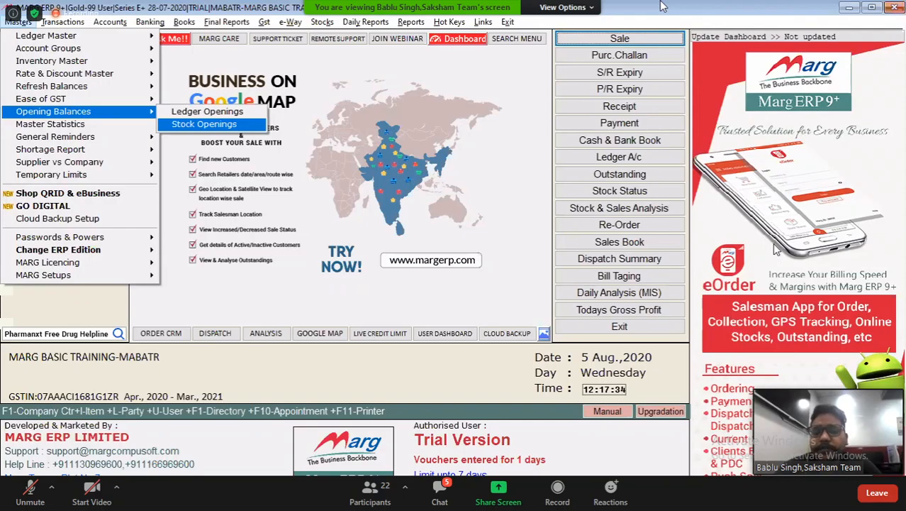
pyautogui.press('Return')
pyautogui.press('Return')
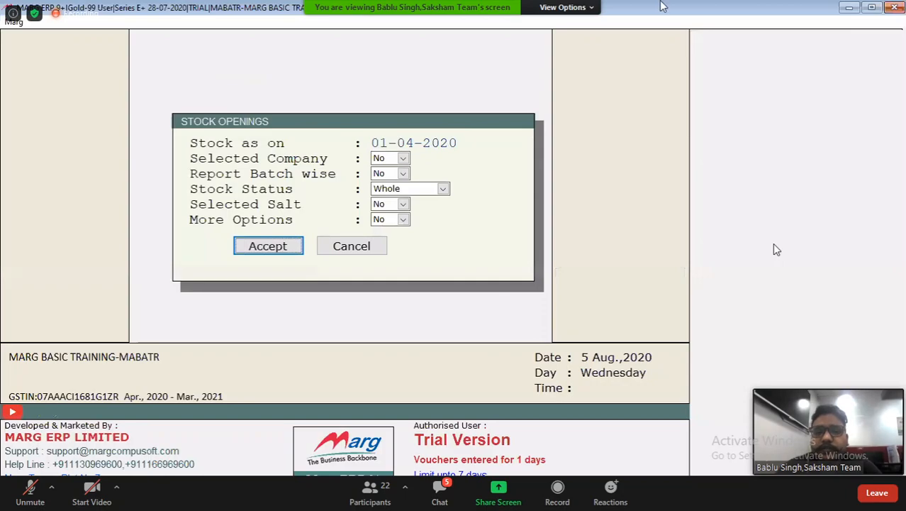
pyautogui.press('Return')
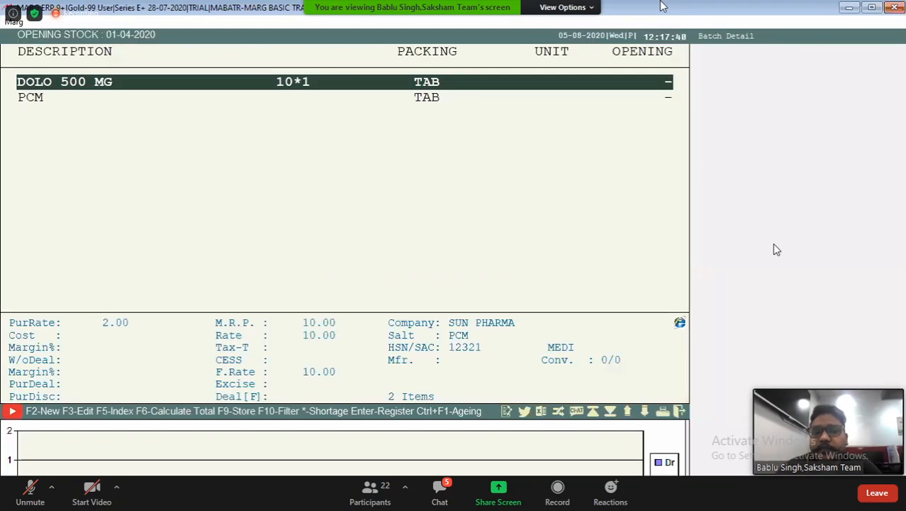
# Enter opening batch D1 for DOLO 500 MG with quantity 100 and expiry 11/21, keeping M.R.P. and Rate A at 10.00
pyautogui.press('Return')
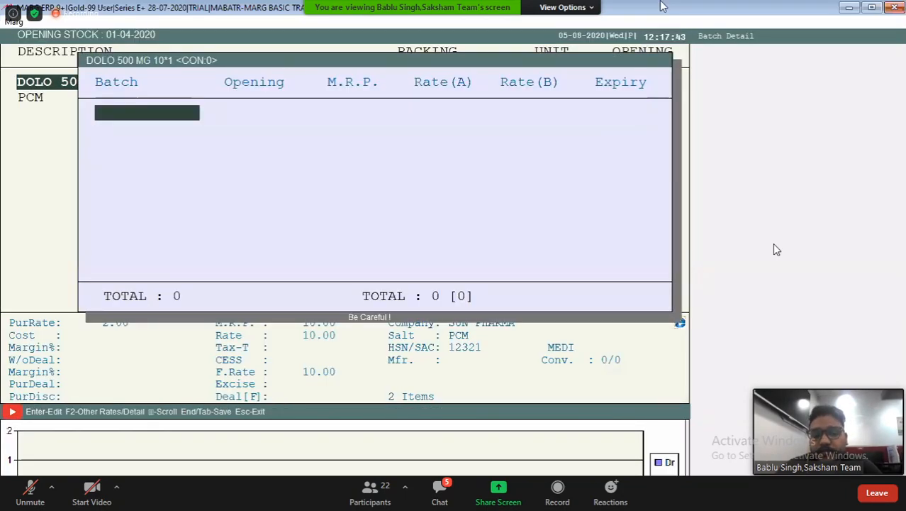
pyautogui.write('D1')
pyautogui.press('Return')
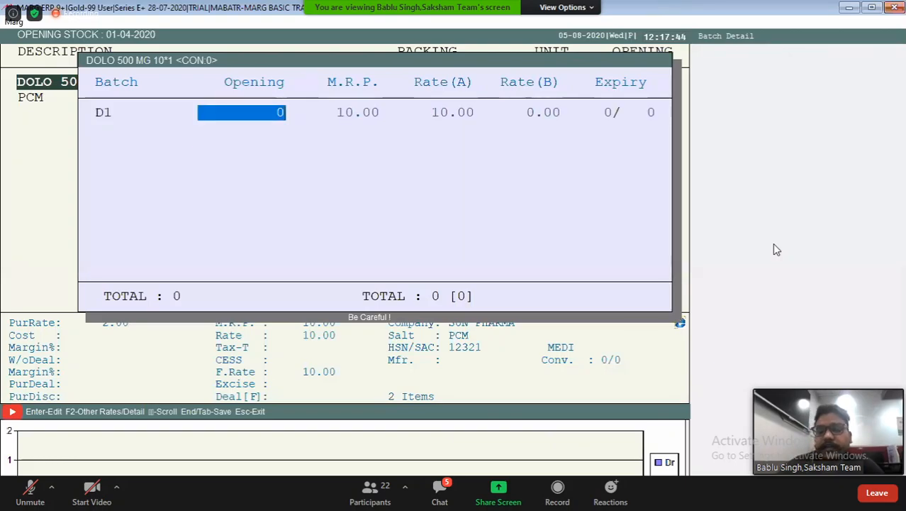
pyautogui.write('100')
pyautogui.press('Return')
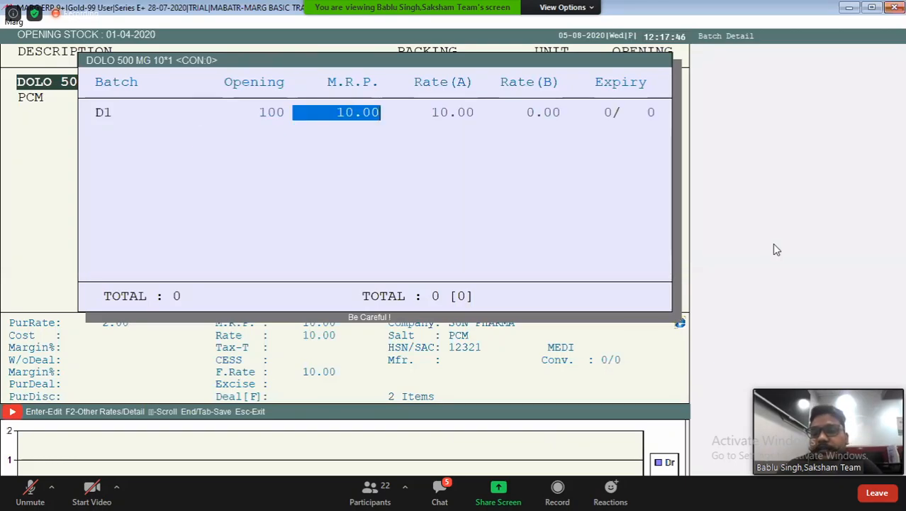
pyautogui.press('Return')
pyautogui.press('Return')
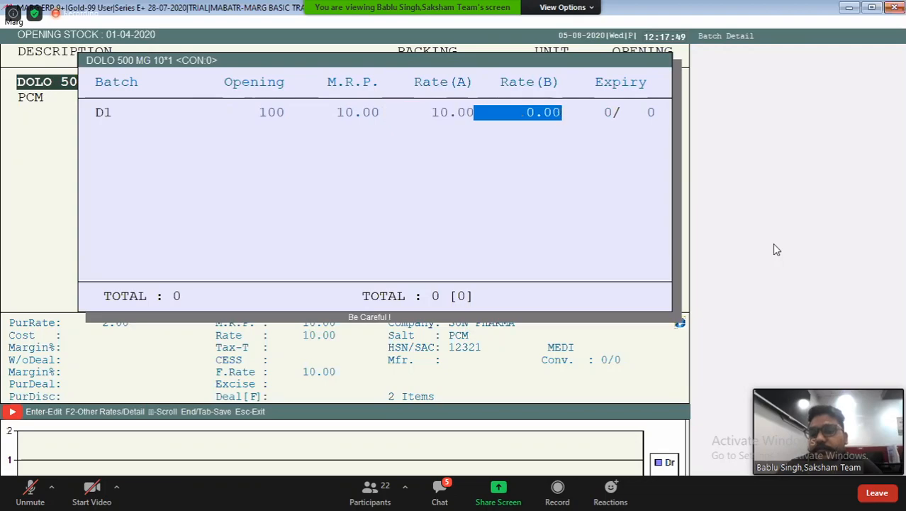
pyautogui.press('Return')
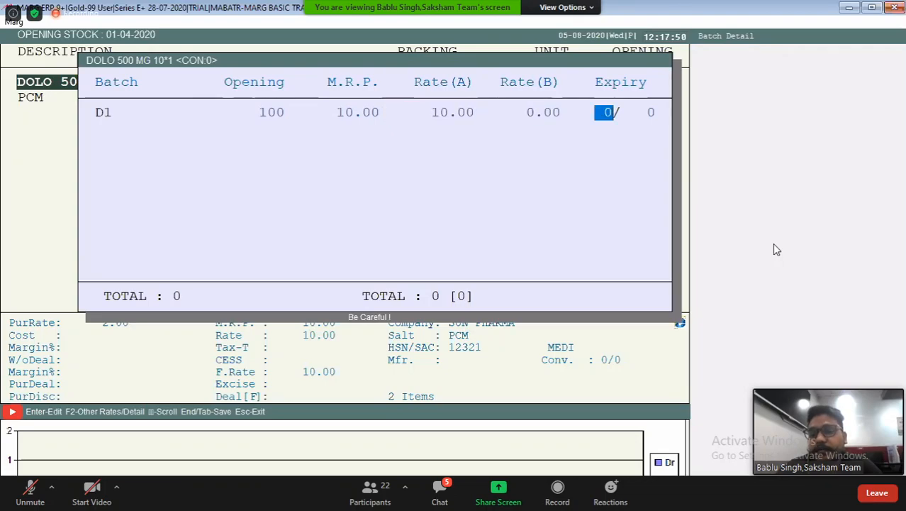
pyautogui.write('11/21')
# Save DOLO 500 MG's opening batch D1 with the default additional rates and no manual opening value, and close the opening stock list
pyautogui.press('Return')
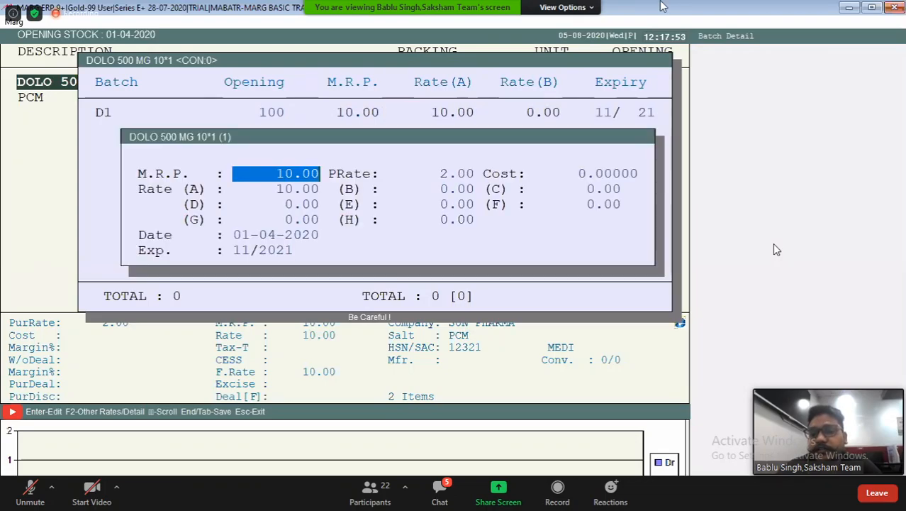
pyautogui.press('Return')
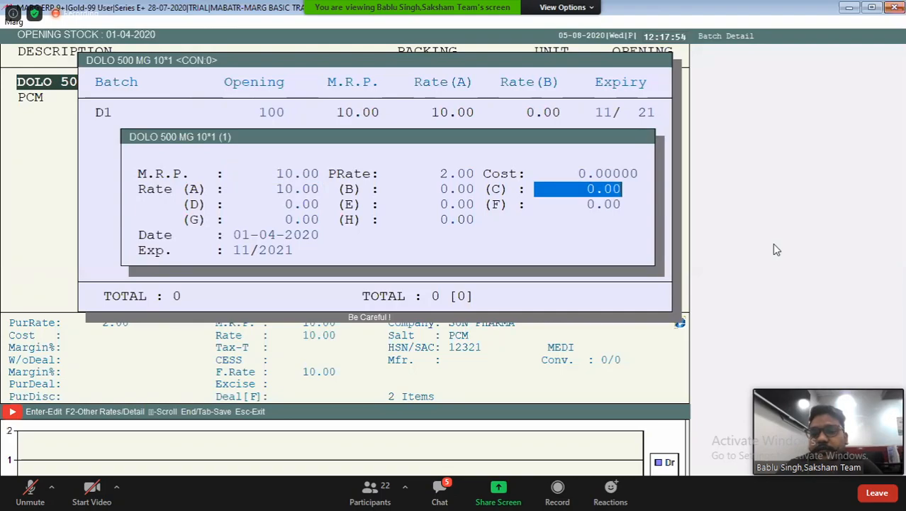
pyautogui.press('Return')
pyautogui.press('Return')
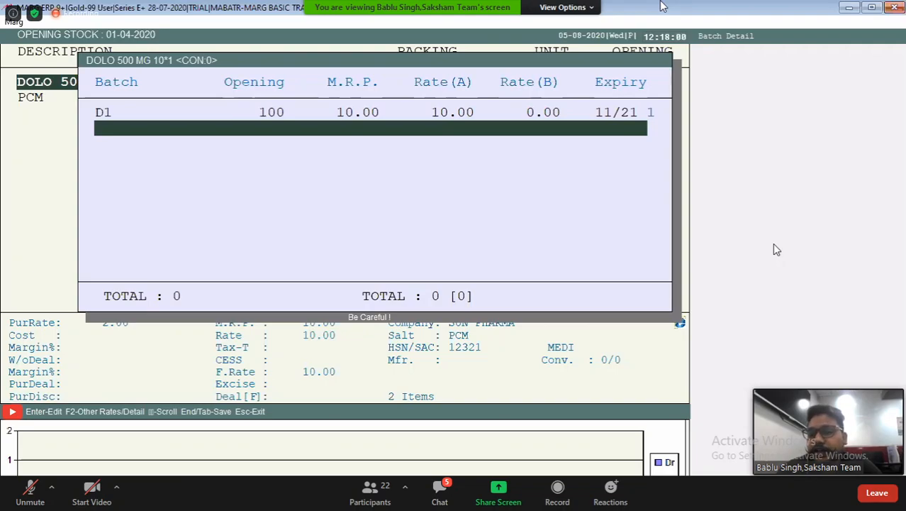
pyautogui.press('Escape')
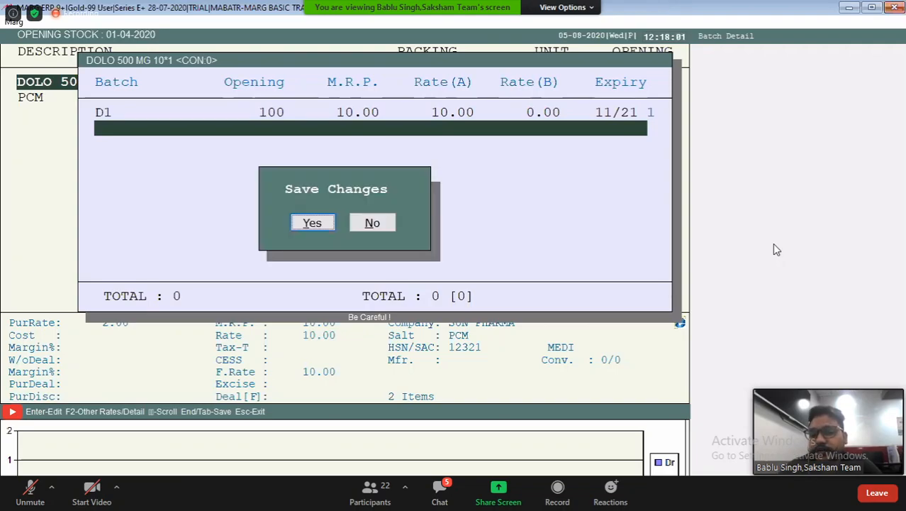
pyautogui.press('Return')
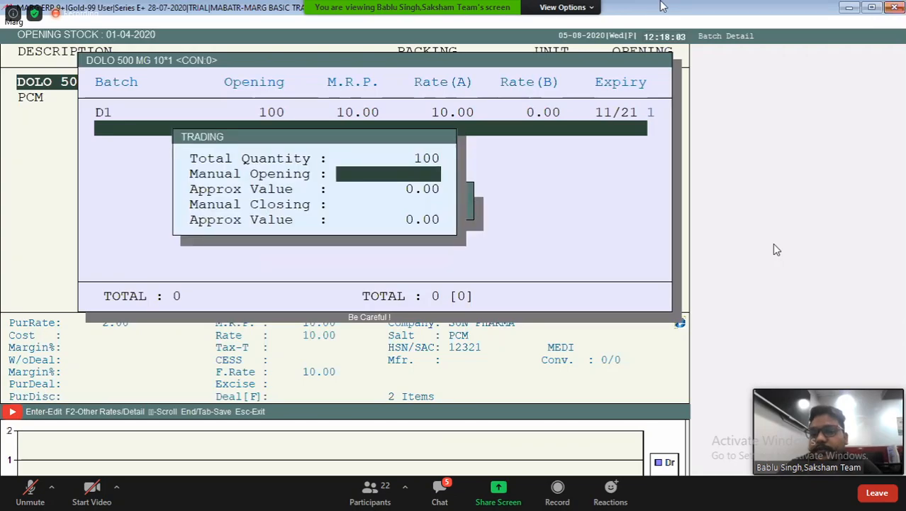
pyautogui.press('Escape')
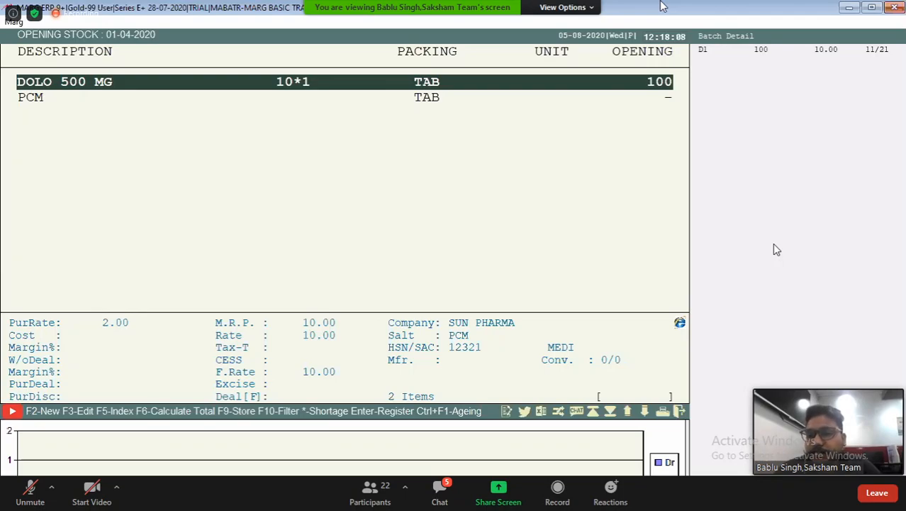
pyautogui.press('Down')
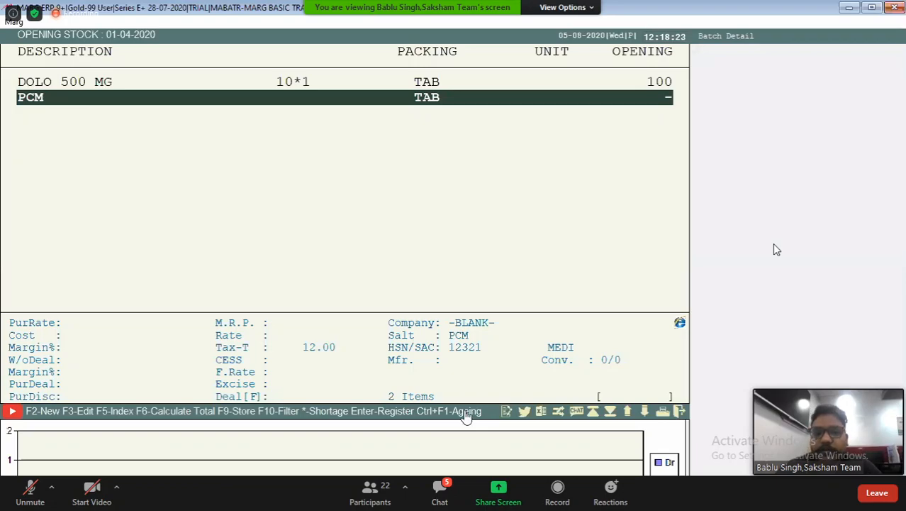
pyautogui.press('Escape')
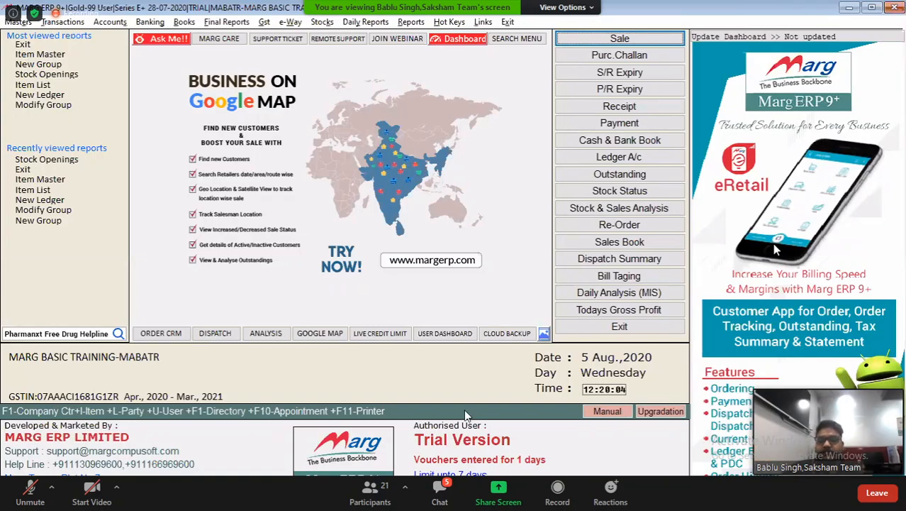
# Examine the MARG Exception Code details under MARG Licencing, and close them
pyautogui.hotkey('alt', 'm')
pyautogui.press('Up')
pyautogui.press('Up')
pyautogui.press('Right')
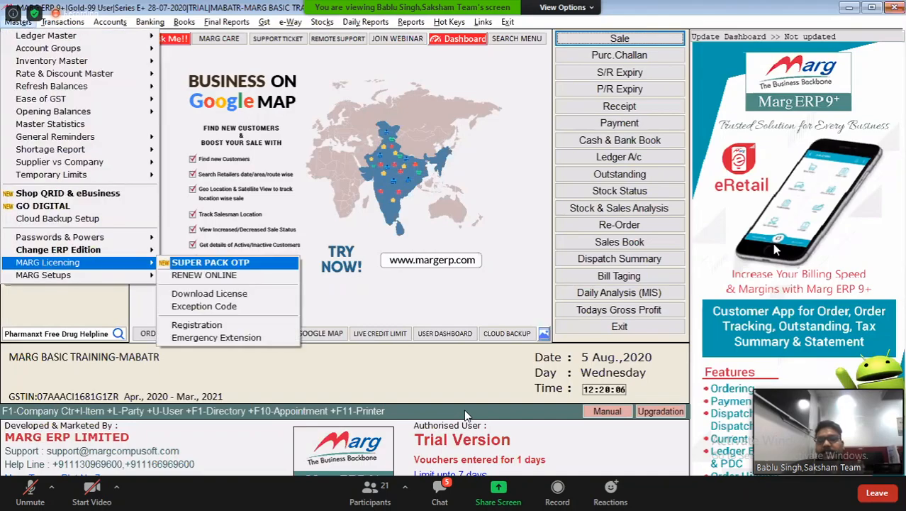
pyautogui.press('Down')
pyautogui.press('Down')
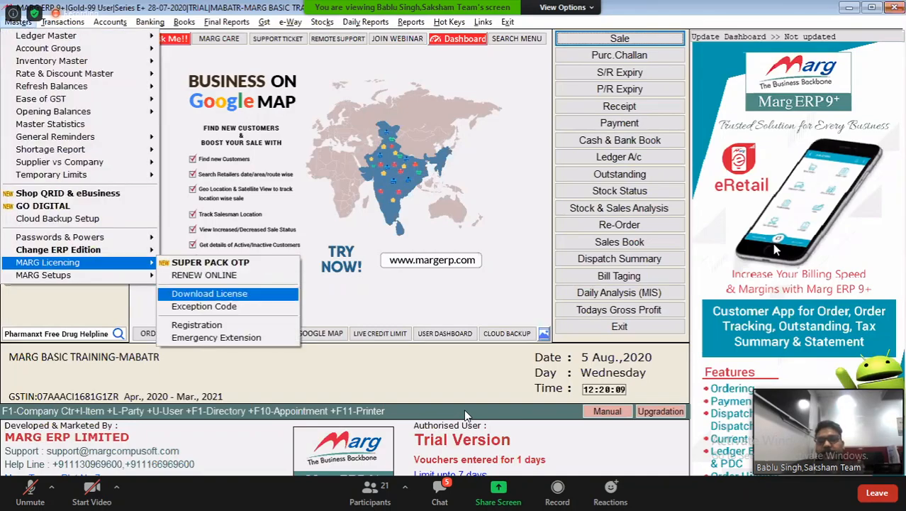
pyautogui.press('Return')
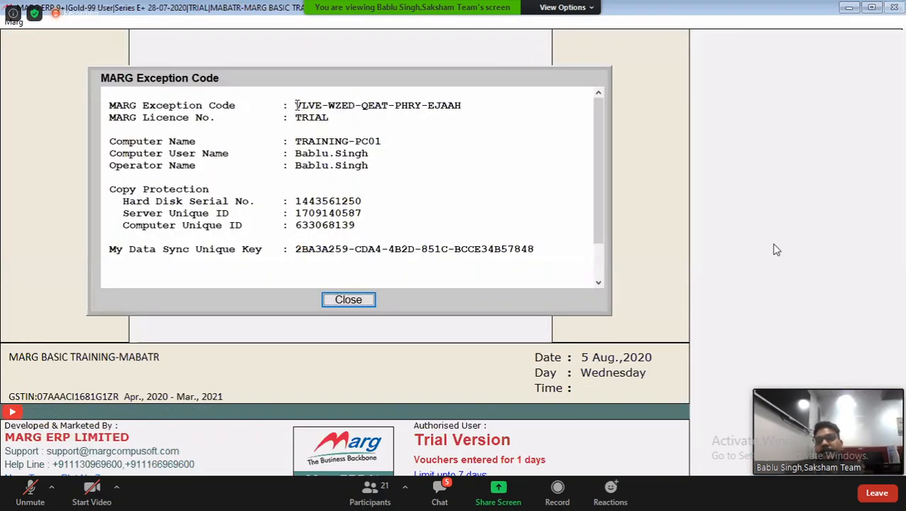
pyautogui.click(296, 105)
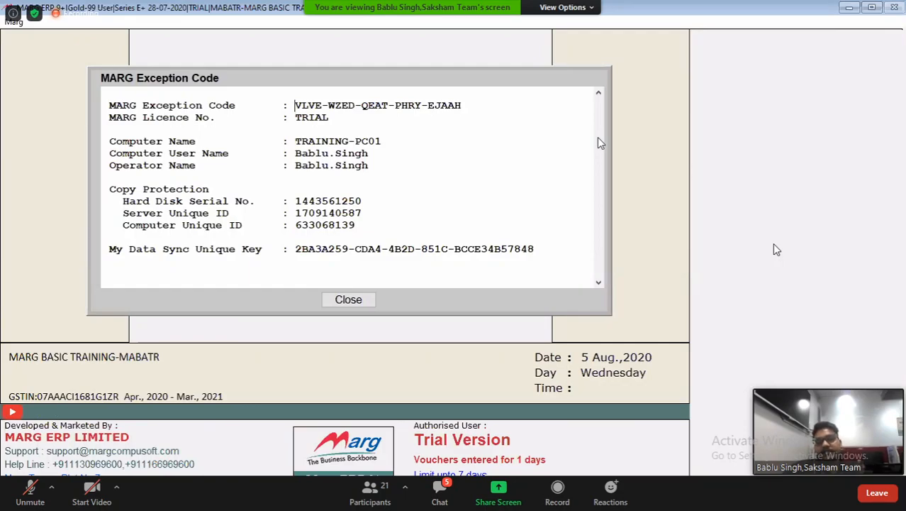
pyautogui.click(352, 301)
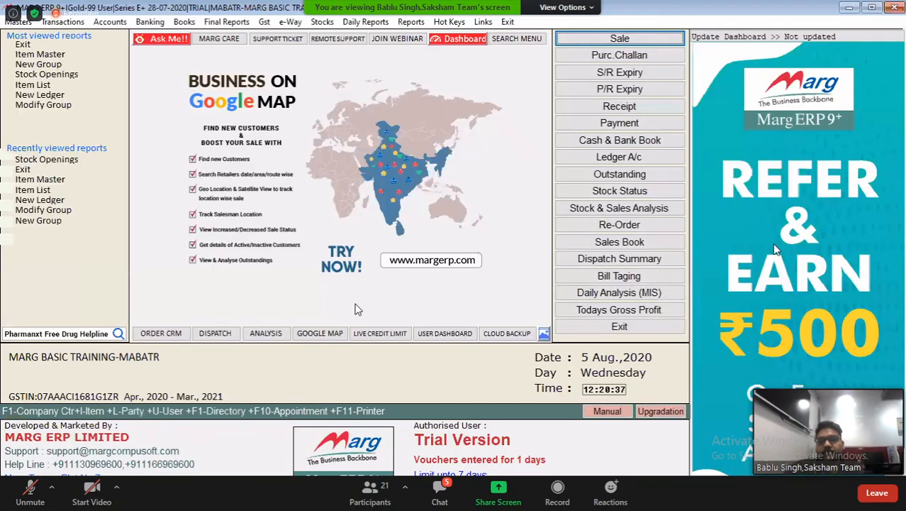
# Switch to the Gmail sign-in page in Chrome and continue to the account password prompt
pyautogui.click(848, 7)
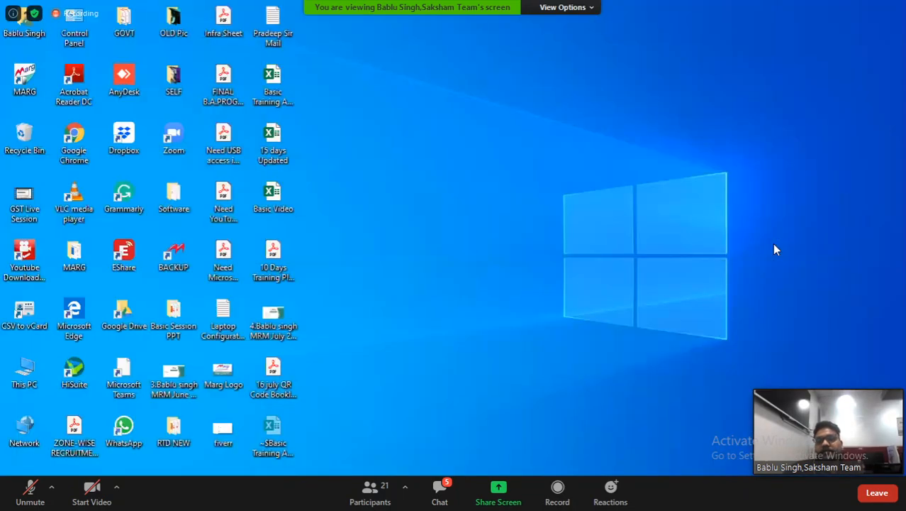
pyautogui.hotkey('alt', 'Tab')
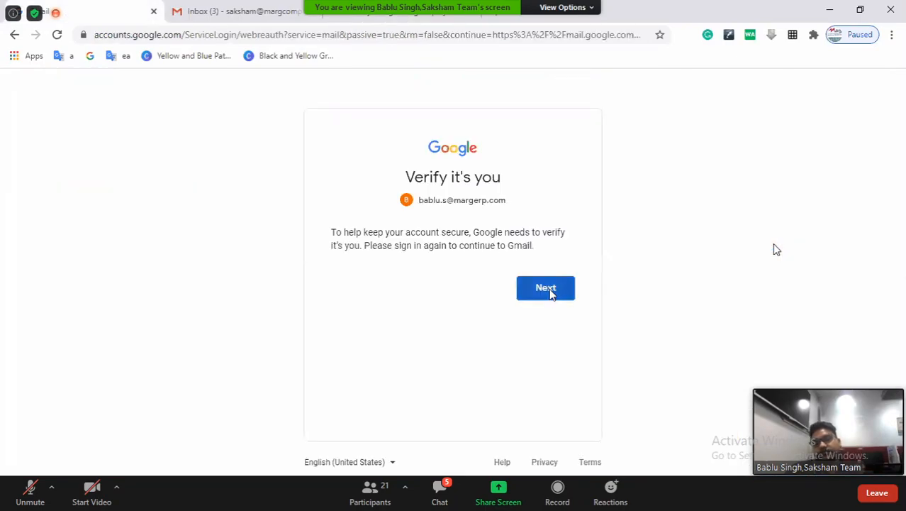
pyautogui.click(548, 288)
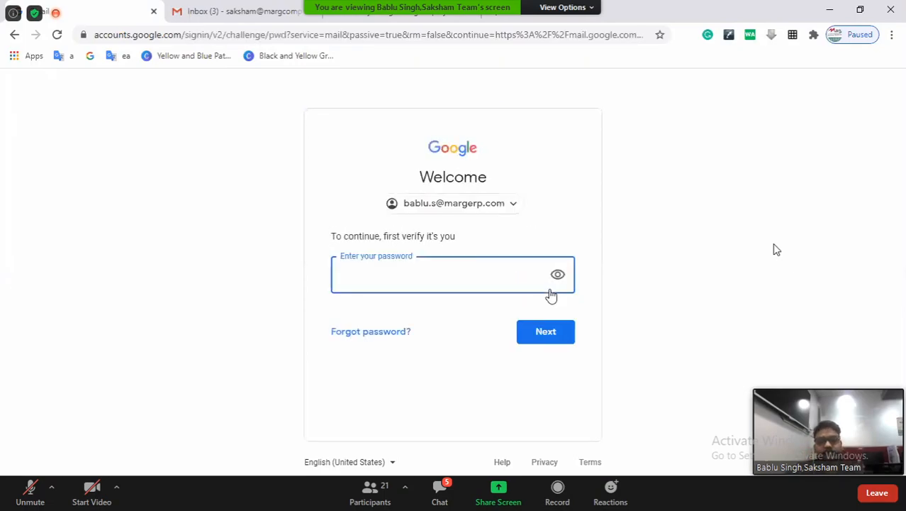
# Try to verify the Google account with the account password
pyautogui.write('********')
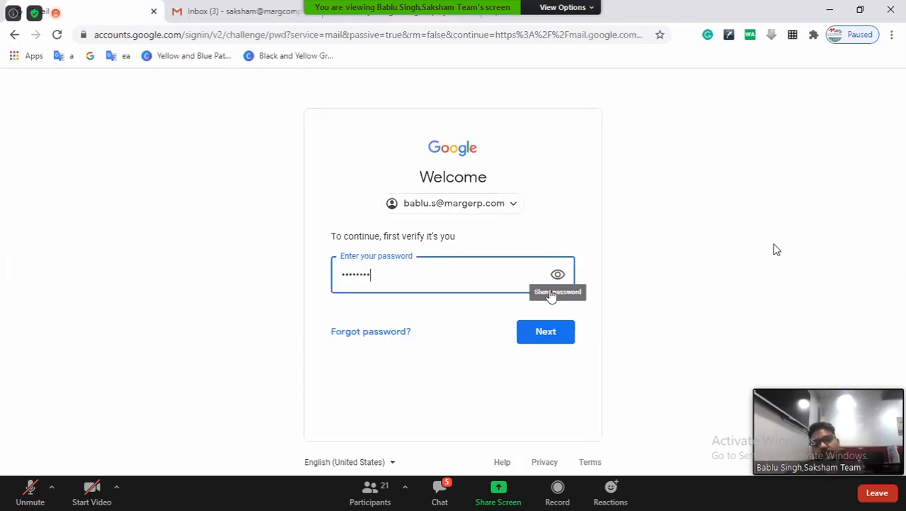
pyautogui.write('**')
pyautogui.press('Return')
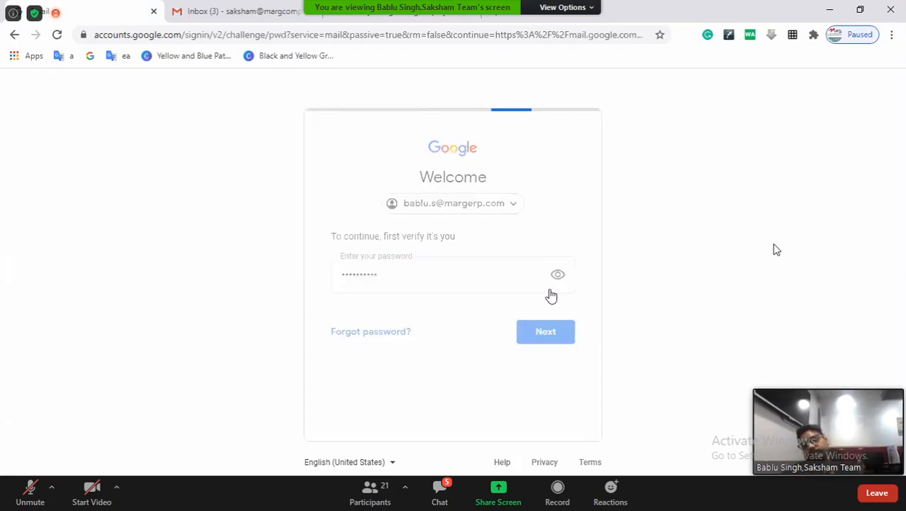
# Enter the Google account password again and submit it to continue to Gmail
pyautogui.write('********')
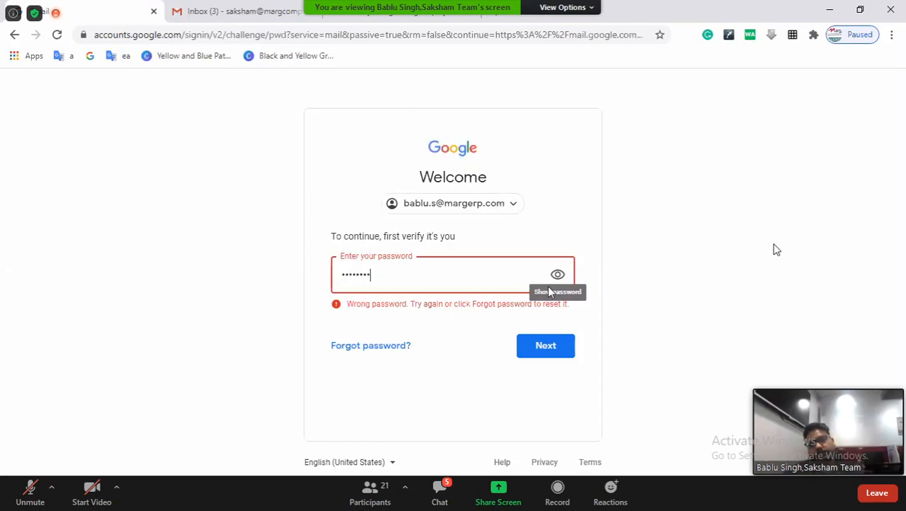
pyautogui.write('**')
pyautogui.press('Return')
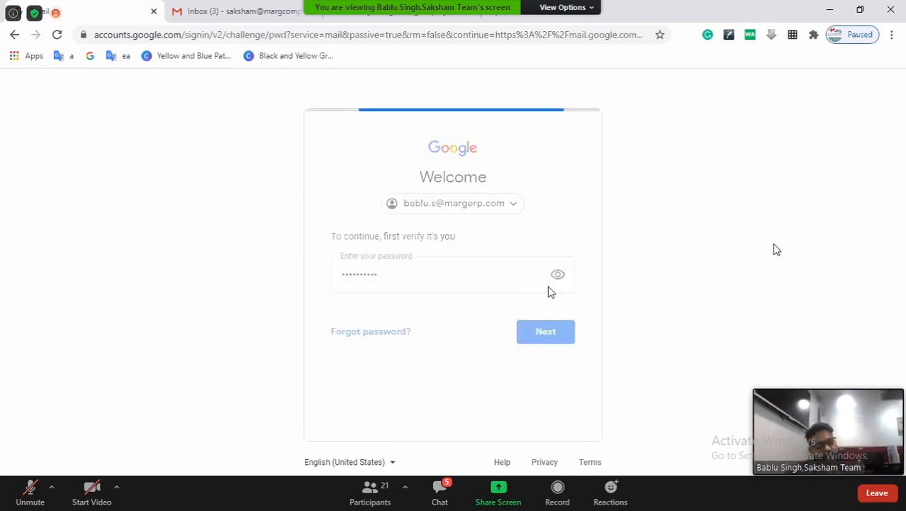
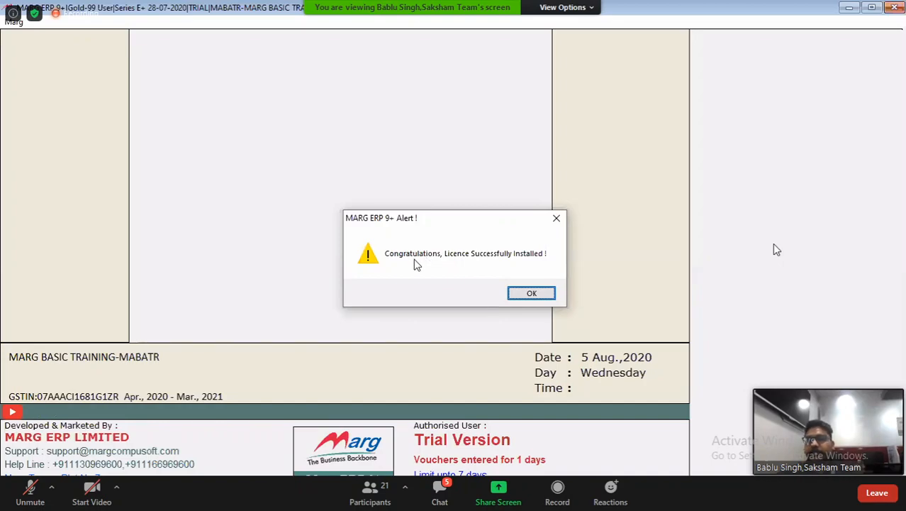
# Acknowledge the licence installation alert, and examine the Duplicate MARG Erp Licence e-mail from Marg Lic in Gmail
pyautogui.click(542, 295)
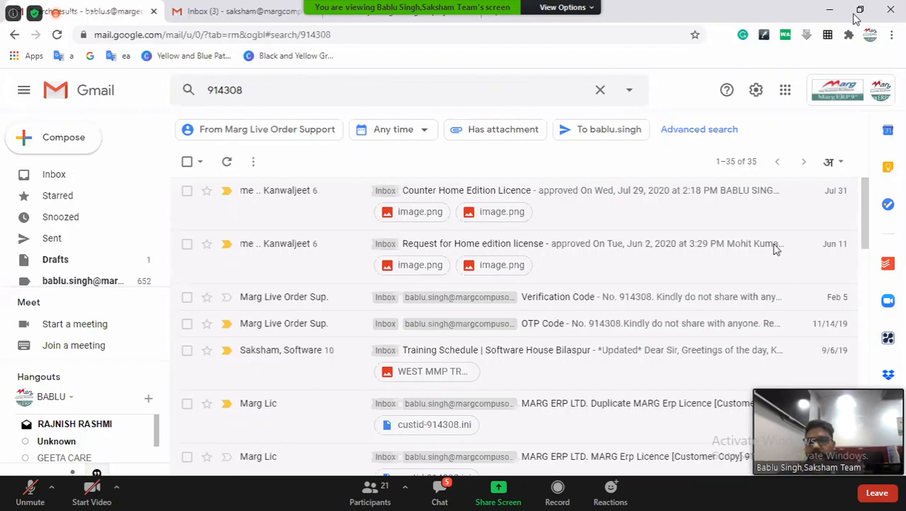
pyautogui.click(610, 410)
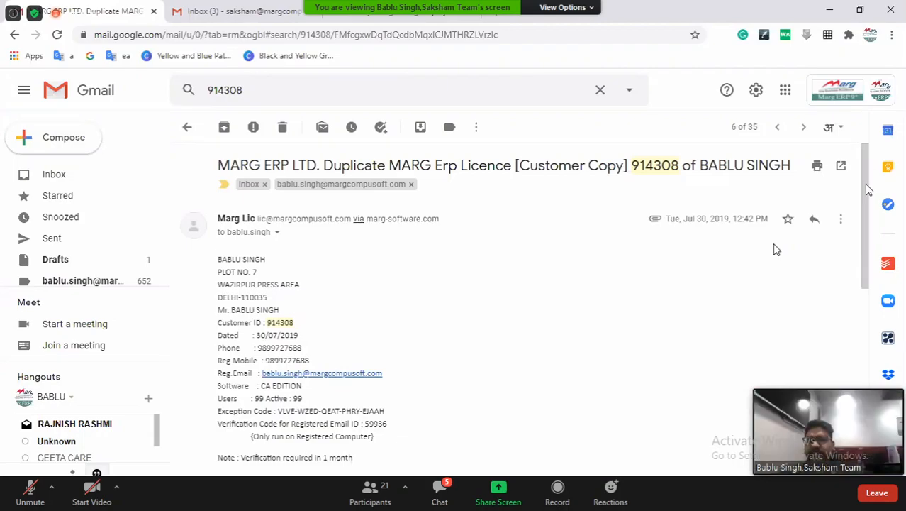
pyautogui.moveTo(864, 184); pyautogui.dragTo(870, 195)
pyautogui.scroll(-1, 775, 248)
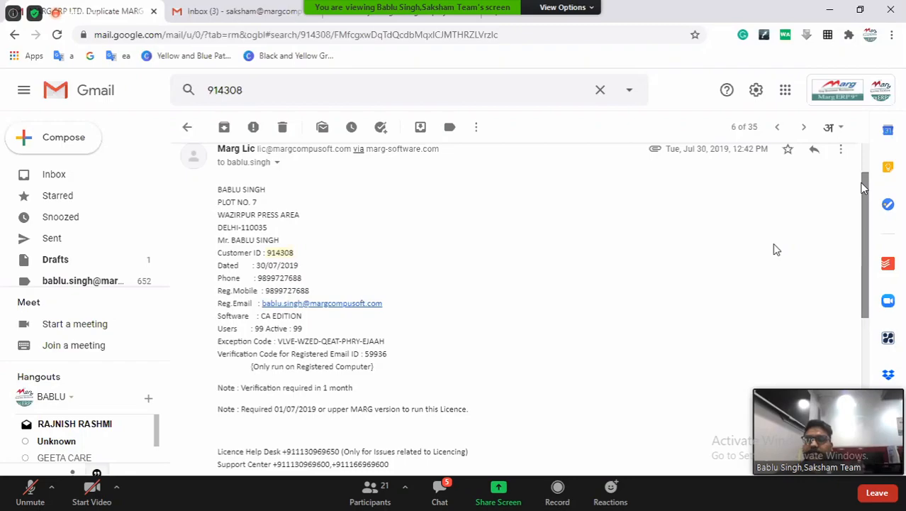
pyautogui.moveTo(865, 190); pyautogui.dragTo(869, 219)
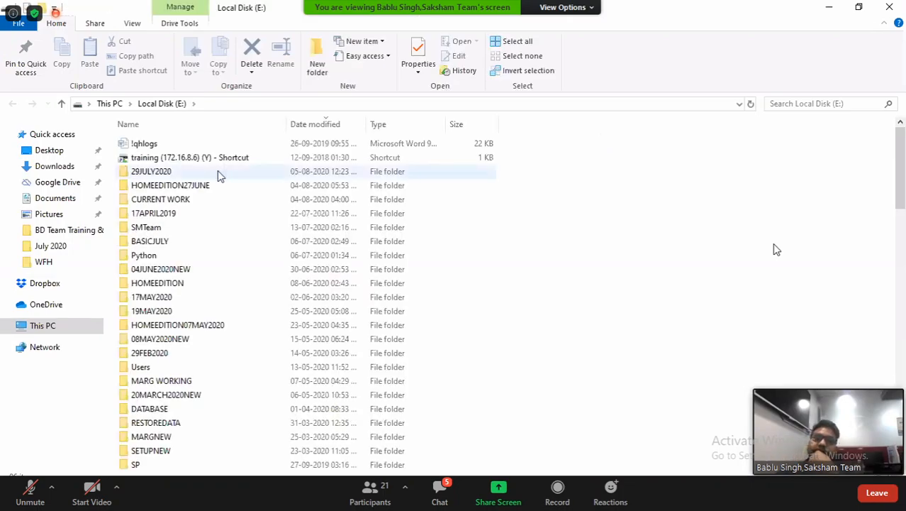
# Switch to File Explorer and launch the margwin application from the 29JULY2020 folder on Local Disk (E:)
pyautogui.click(219, 172)
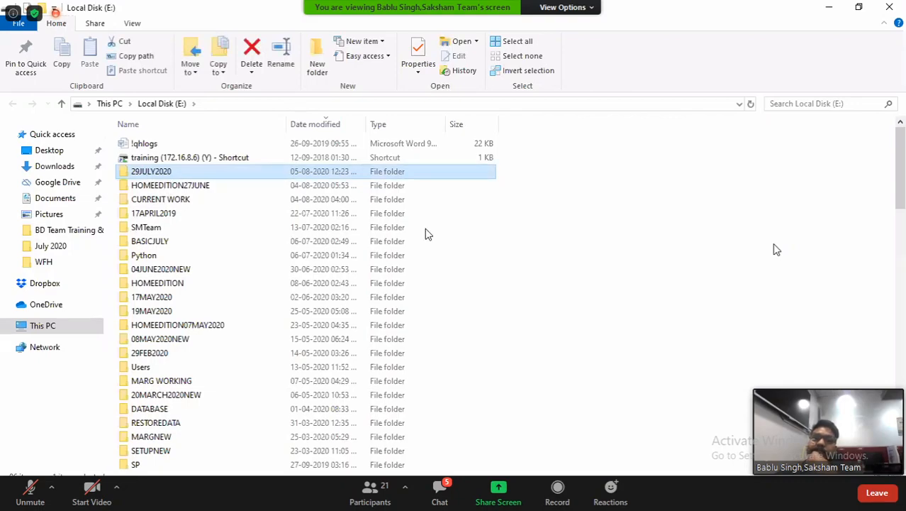
pyautogui.press('Return')
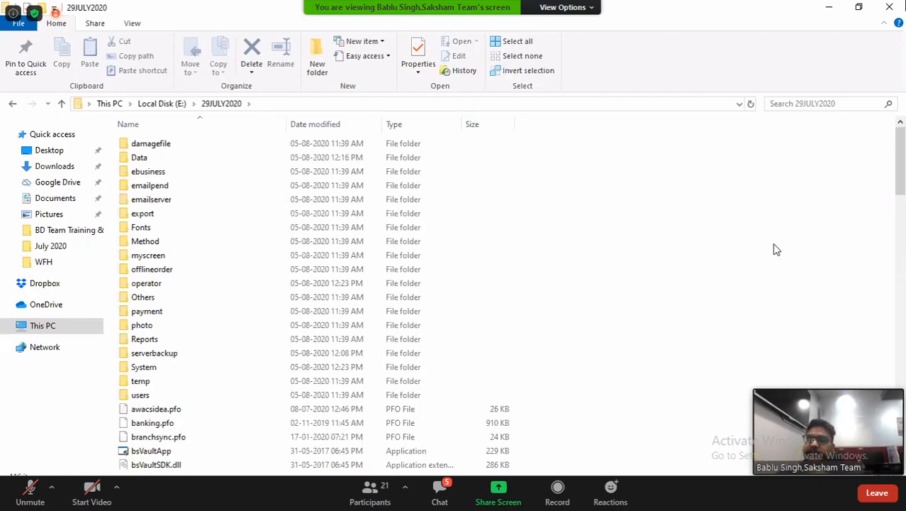
pyautogui.click(163, 269)
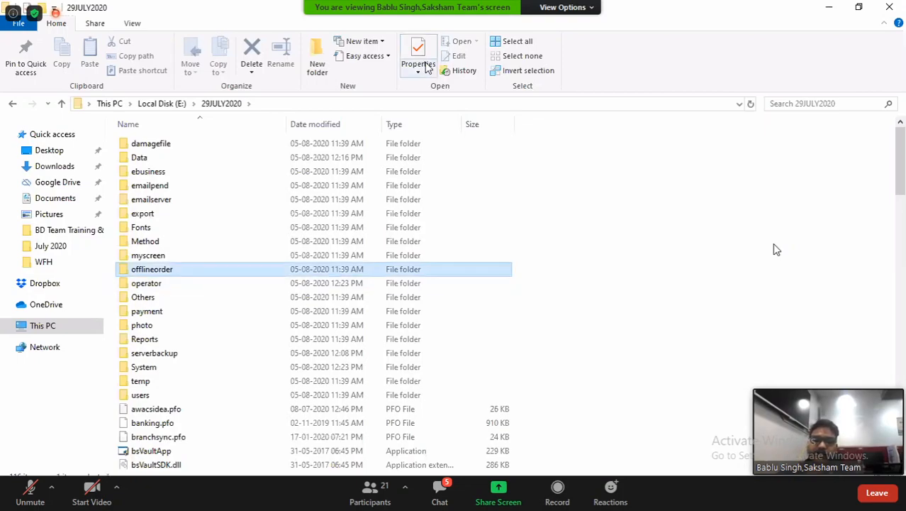
pyautogui.press('m')
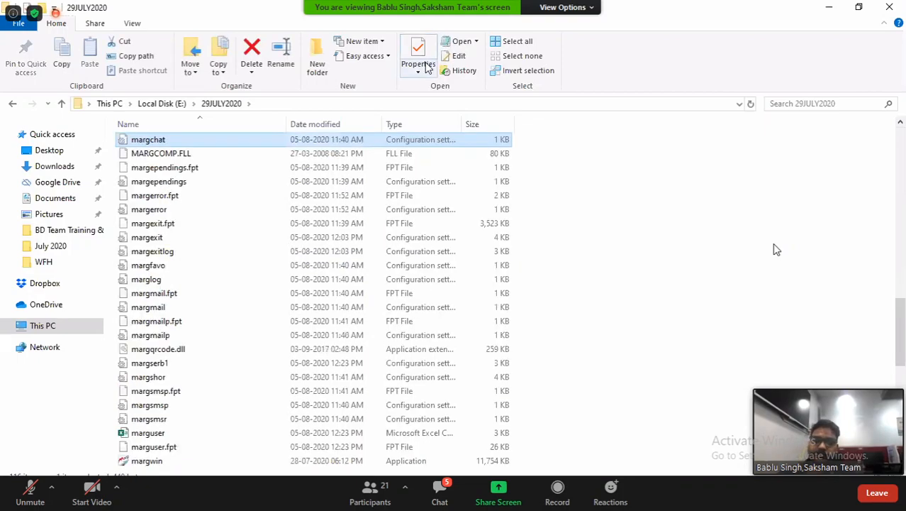
pyautogui.doubleClick(147, 461)
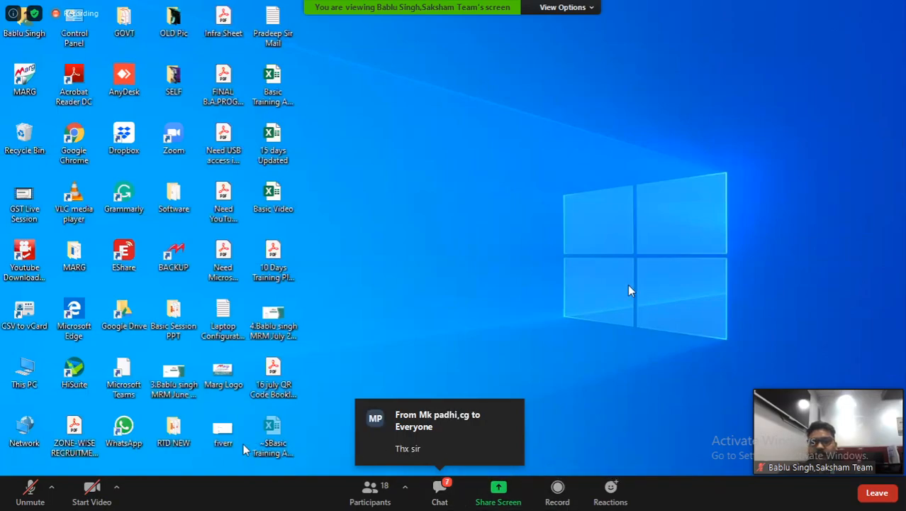
# Leave the Zoom meeting and dismiss the Leave meeting notice
pyautogui.click(879, 494)
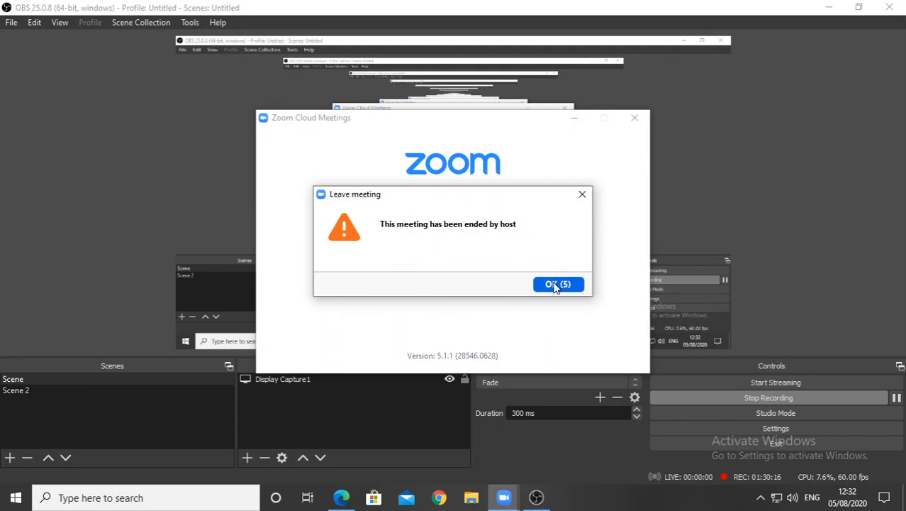
pyautogui.click(556, 285)
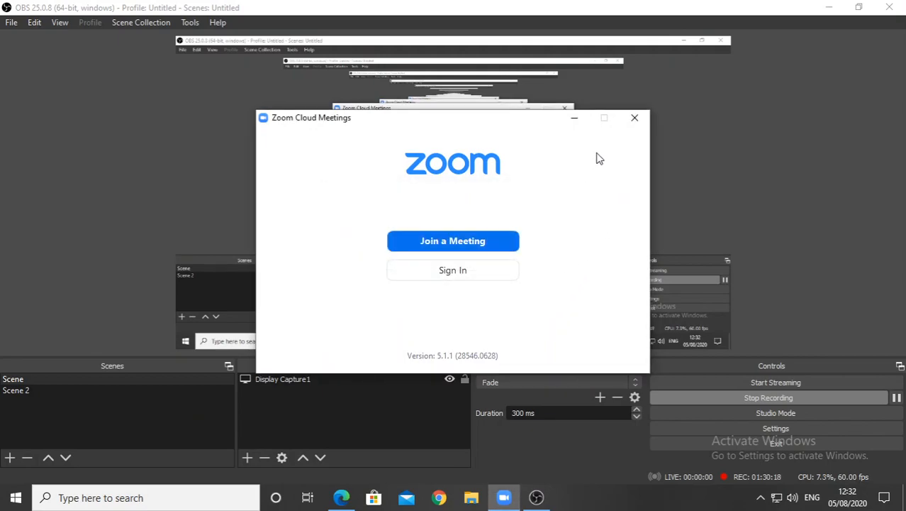